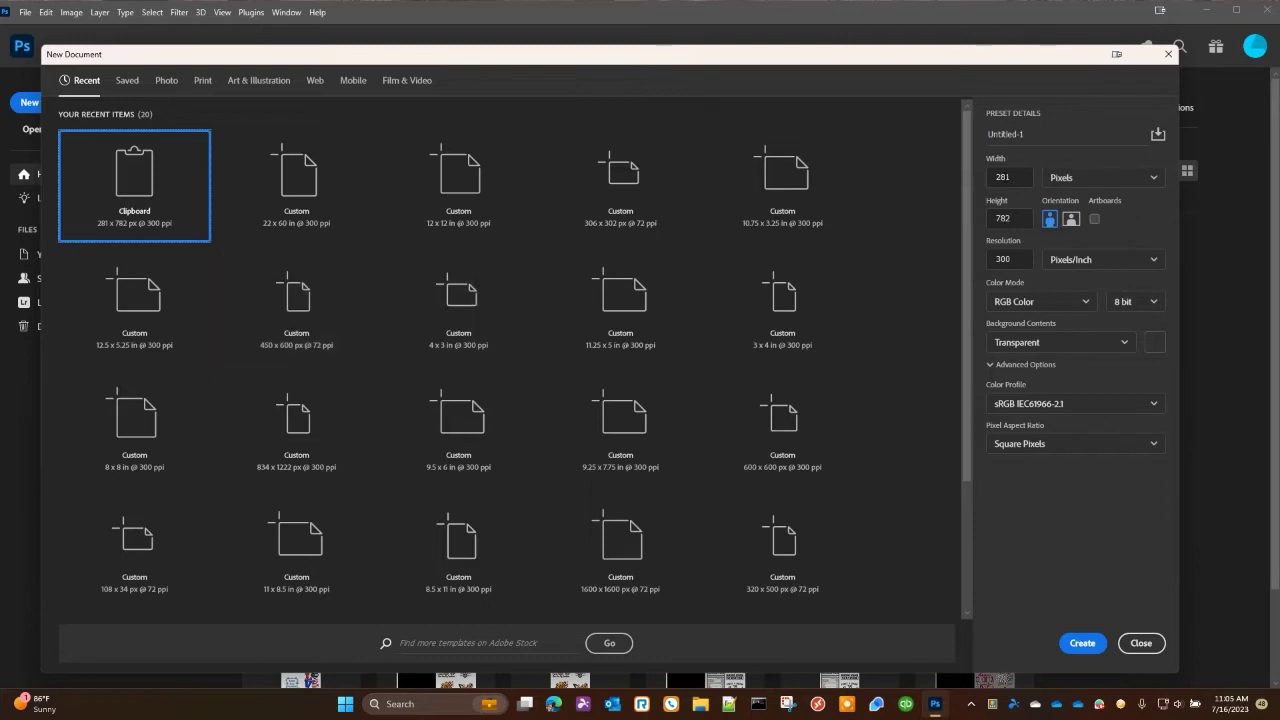
- Set the new document's size to 22 inches wide by 60 inches high
{"action": "left_click", "coordinate": [1073, 177]}
{"action": "left_click", "coordinate": [1082, 224]}
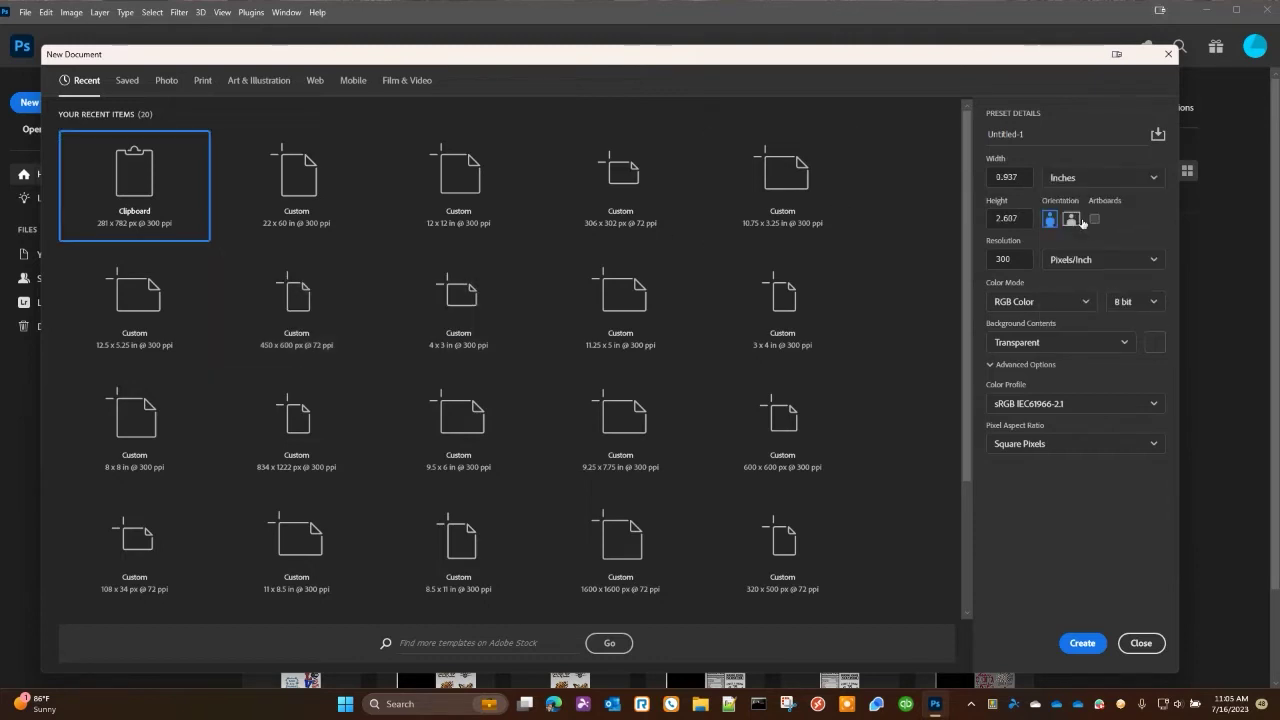
{"action": "key", "text": "shift+Tab"}
{"action": "type", "text": "22"}
{"action": "key", "text": "Tab"}
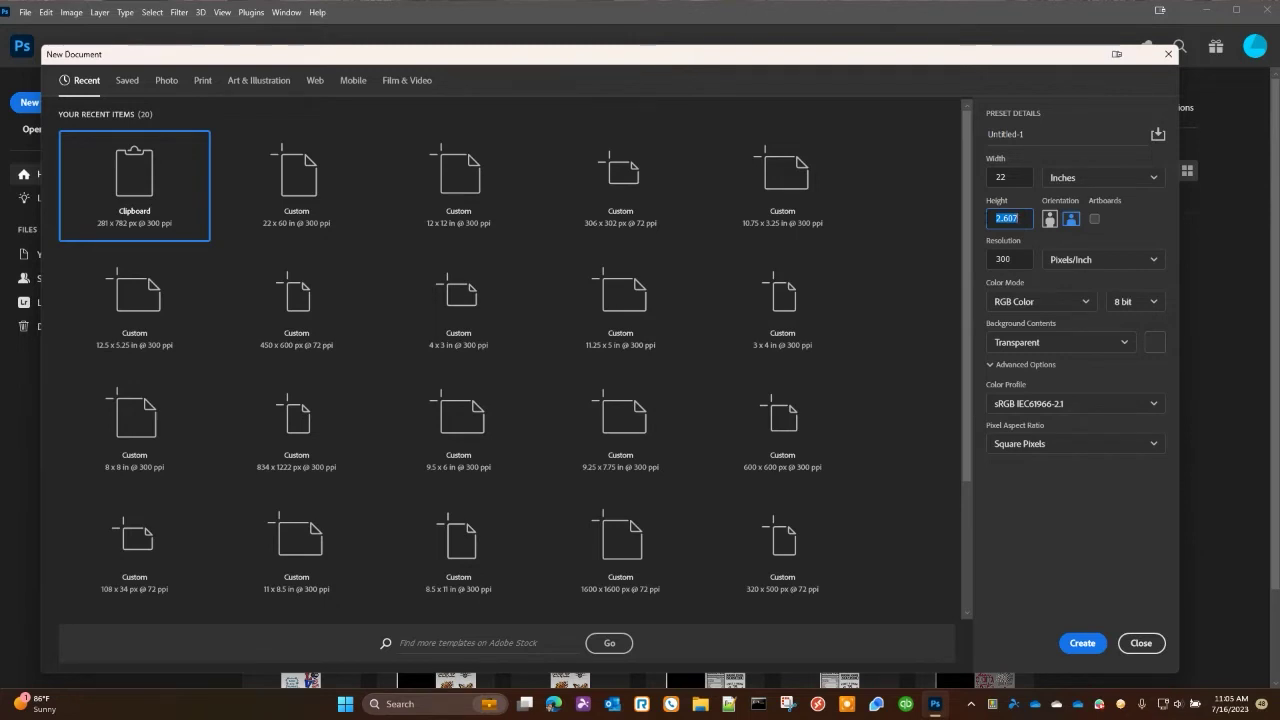
{"action": "type", "text": "60"}
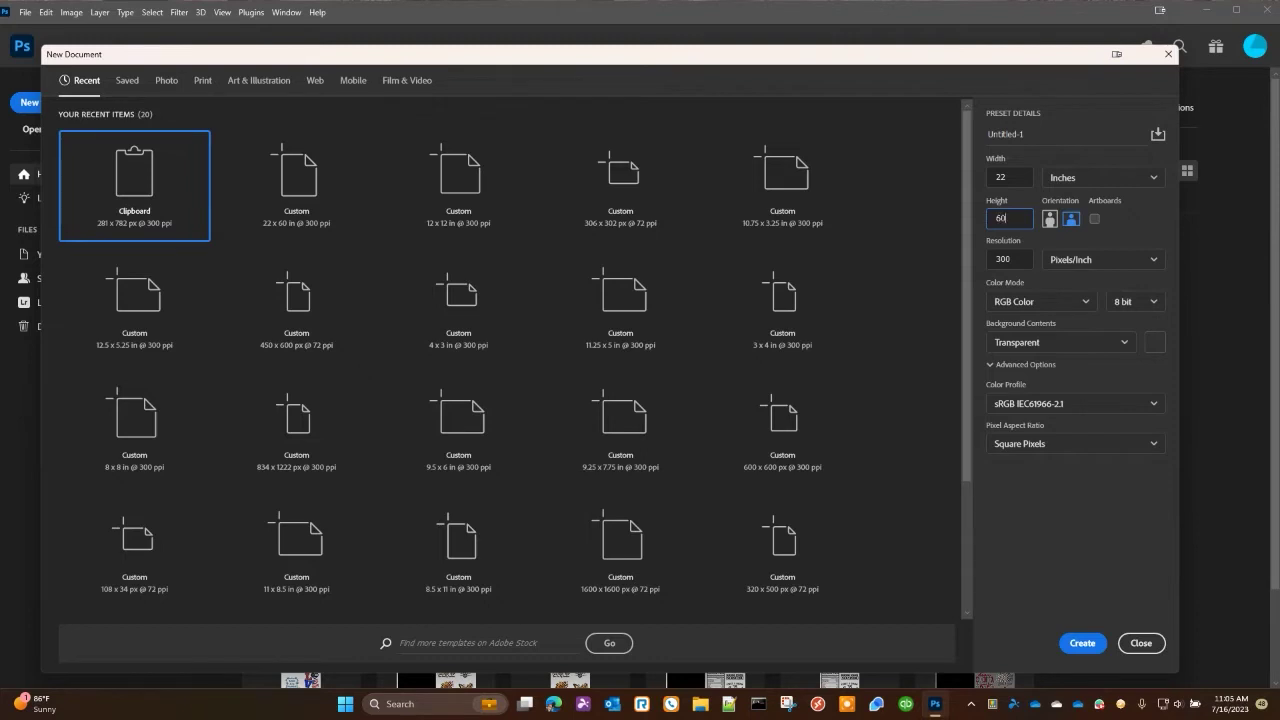
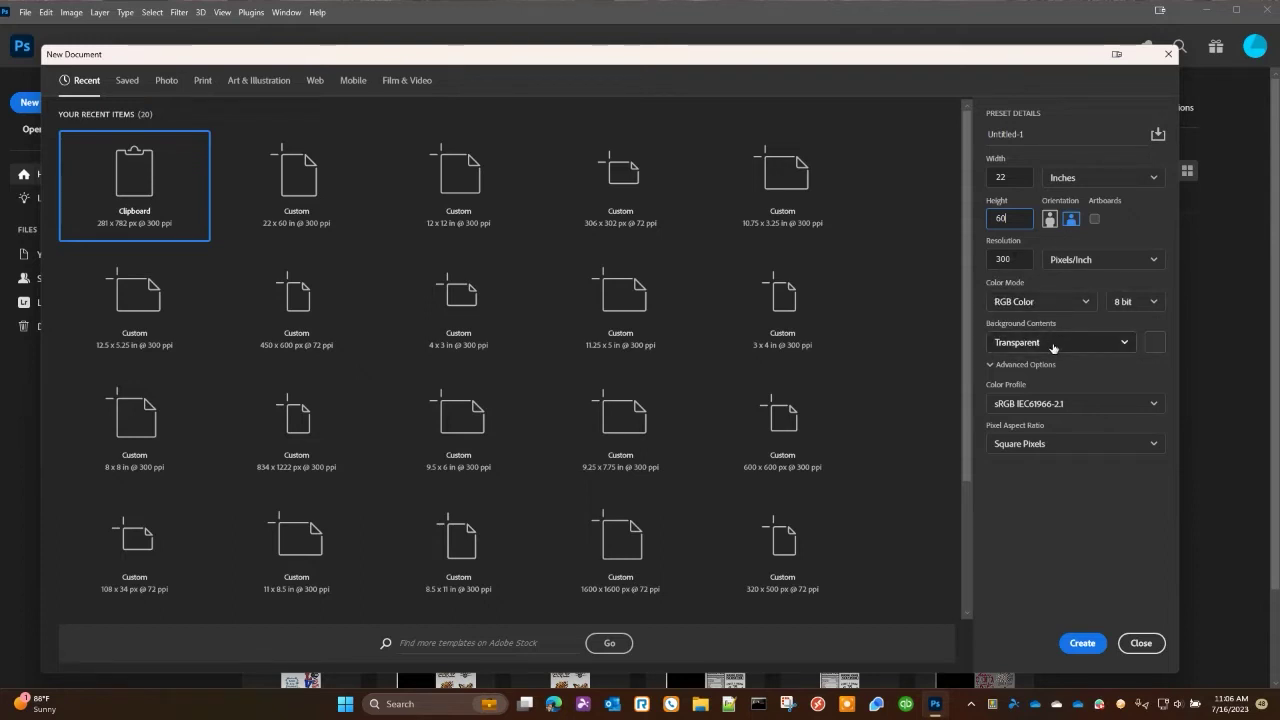
- Choose a transparent background and create the document
{"action": "left_click", "coordinate": [1053, 345]}
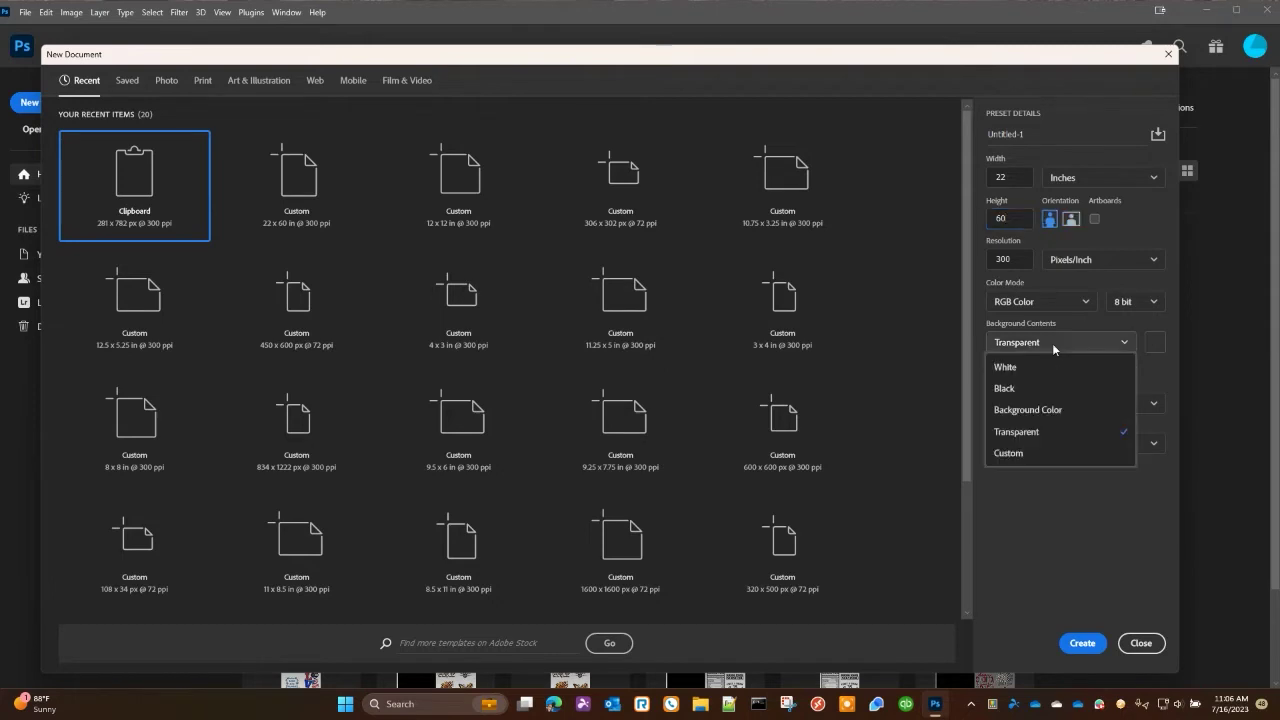
{"action": "left_click", "coordinate": [1043, 433]}
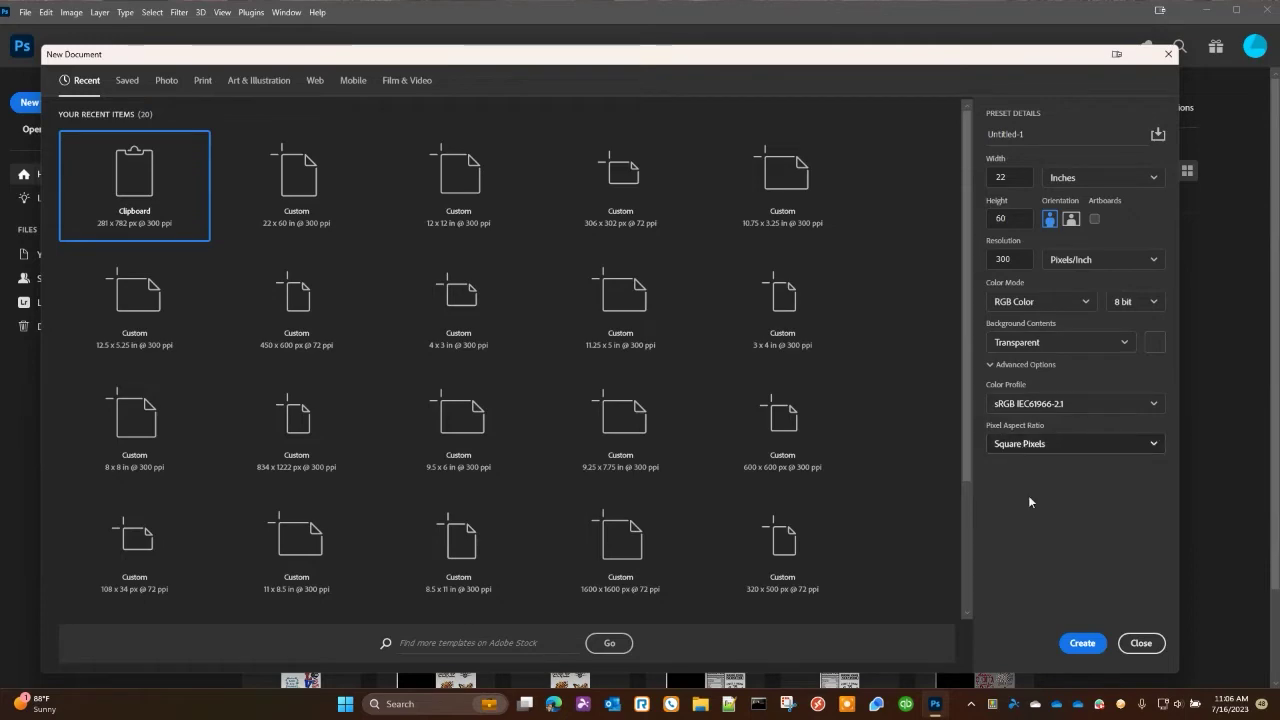
{"action": "left_click", "coordinate": [1083, 643]}
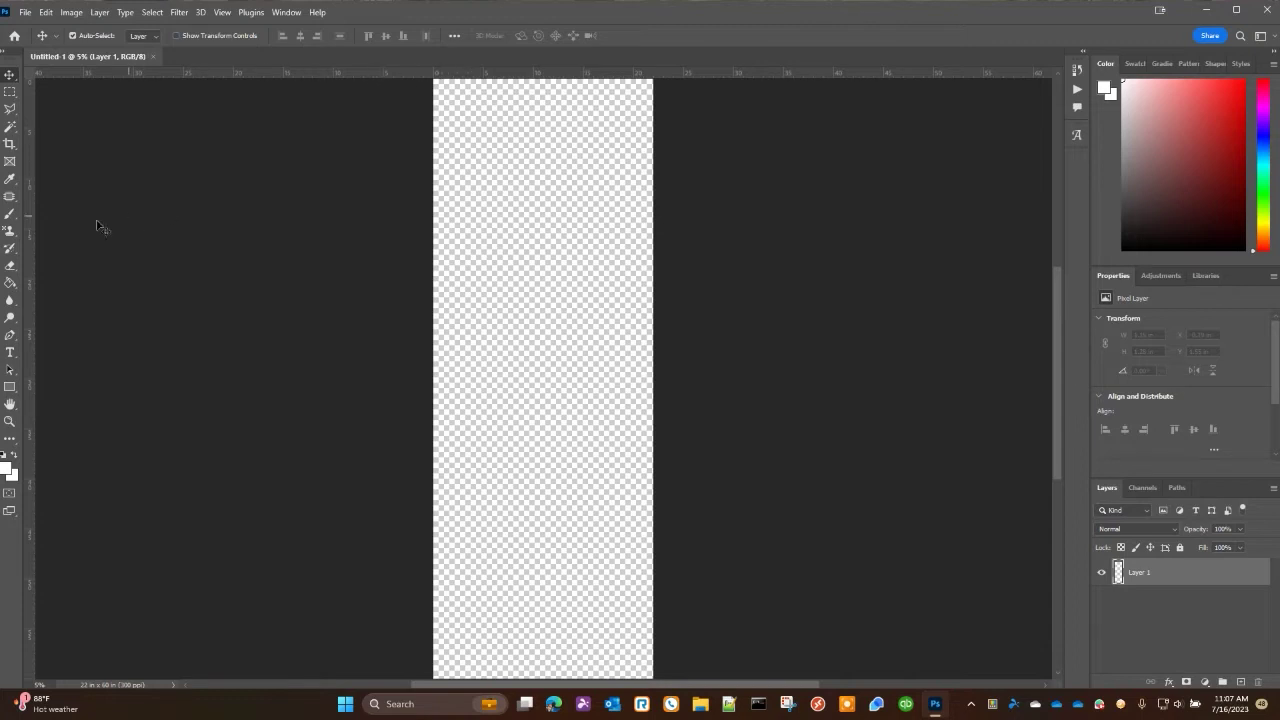
- Check in the view options whether rulers and snapping are enabled
{"action": "left_click", "coordinate": [220, 12]}
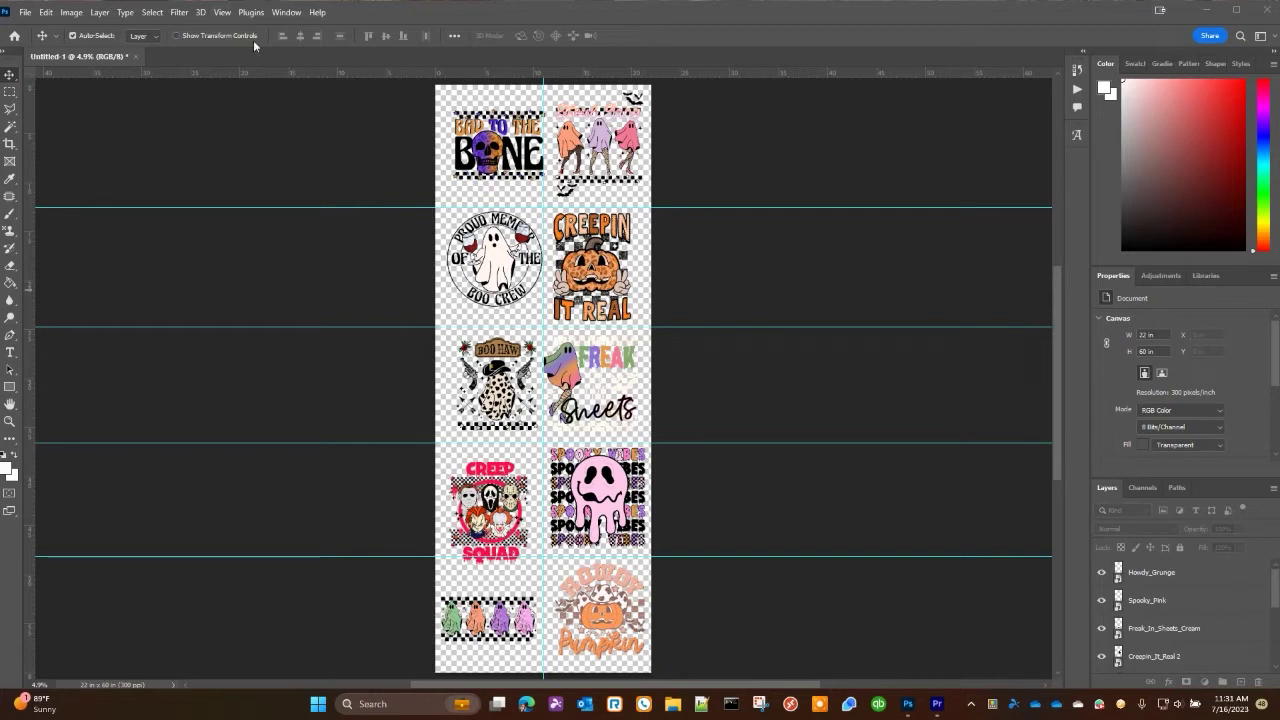
{"action": "left_click", "coordinate": [231, 16]}
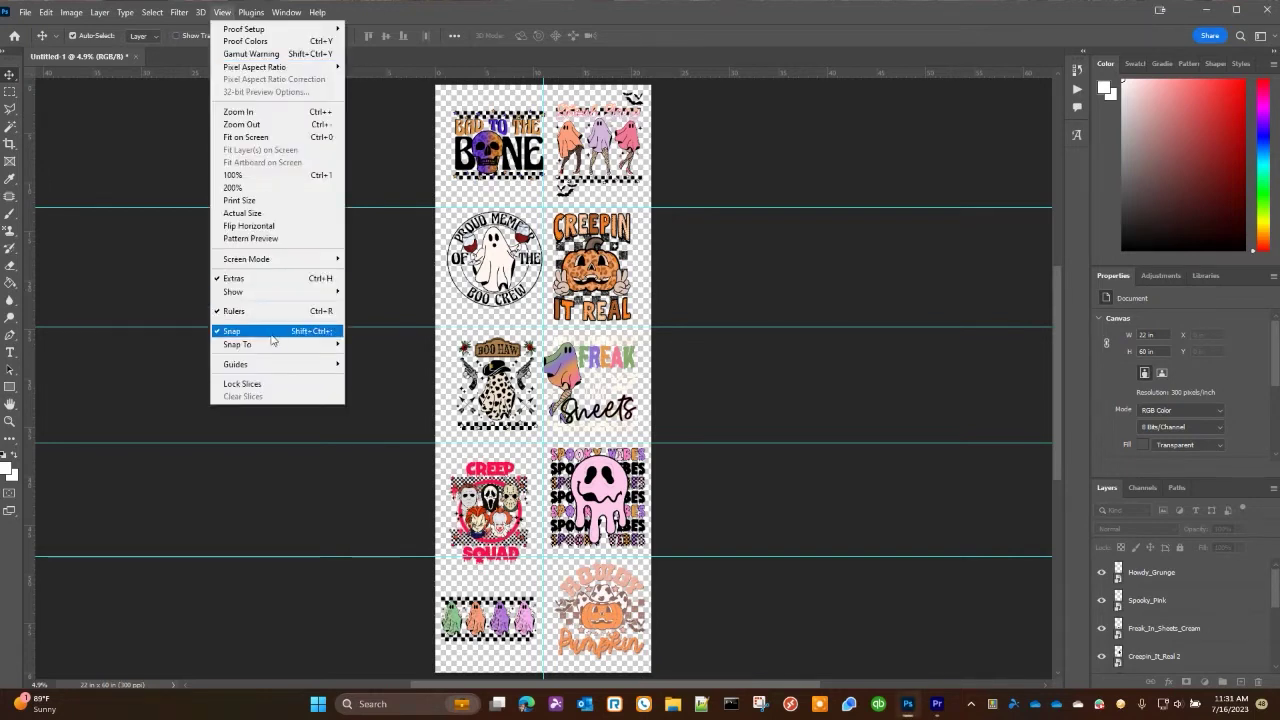
{"action": "left_click", "coordinate": [687, 23]}
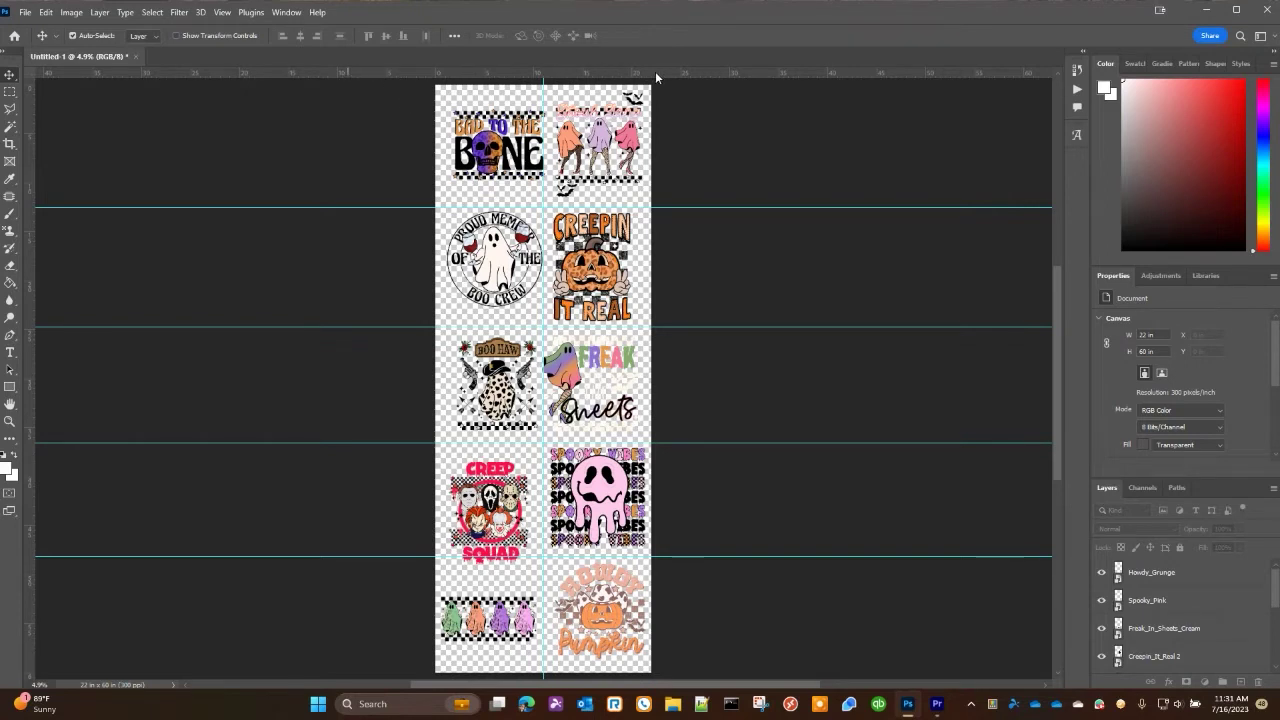
- Check the ruler unit in the Units & Rulers preferences and leave them without changes
{"action": "left_click", "coordinate": [45, 13]}
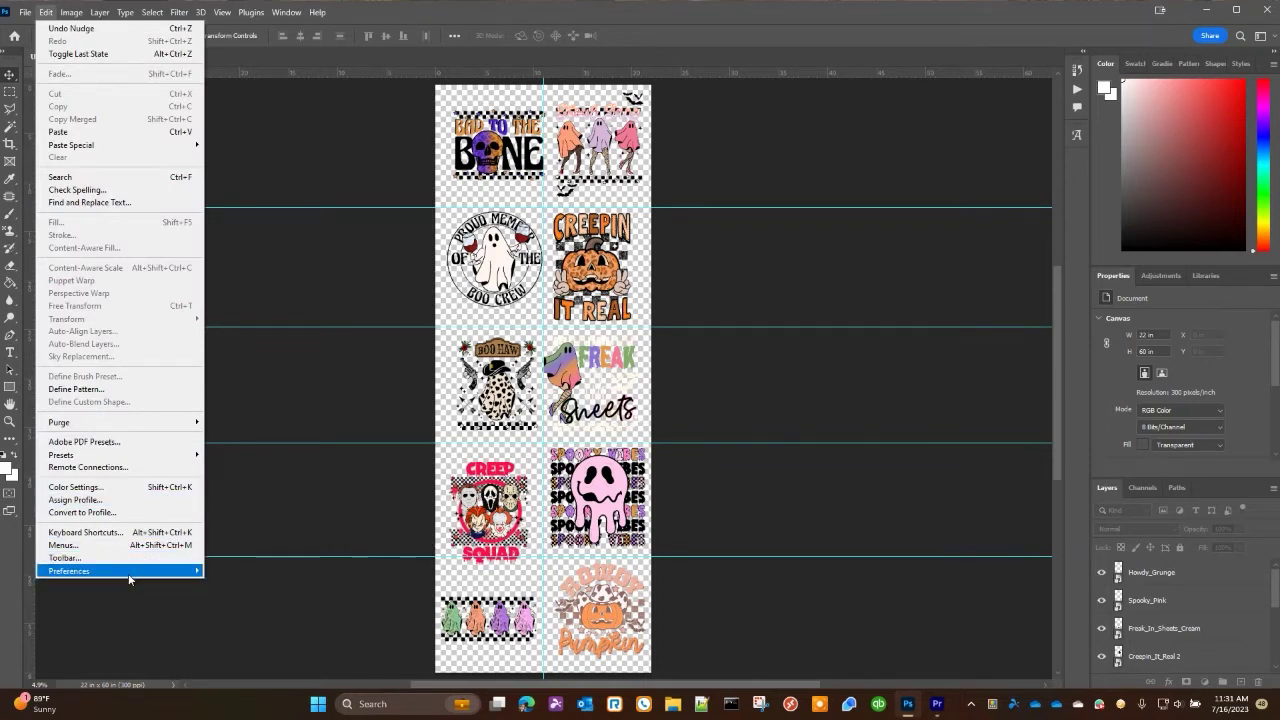
{"action": "mouse_move", "coordinate": [128, 577]}
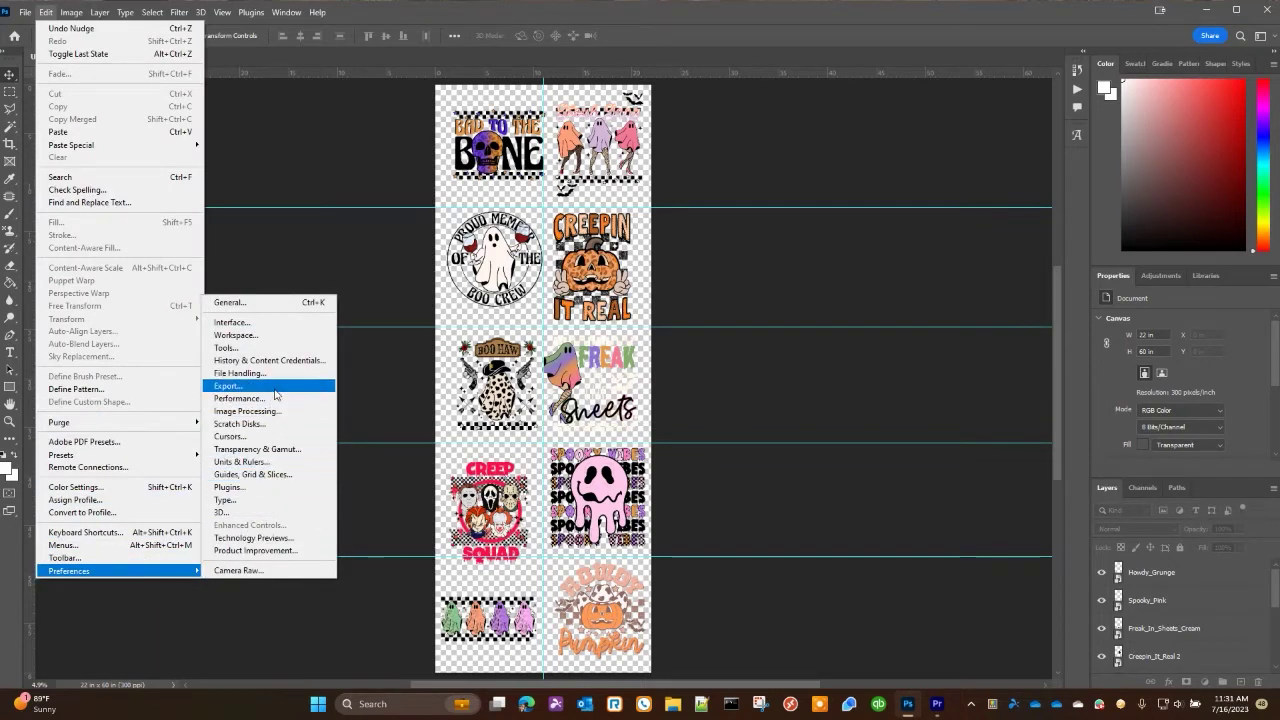
{"action": "left_click", "coordinate": [258, 462]}
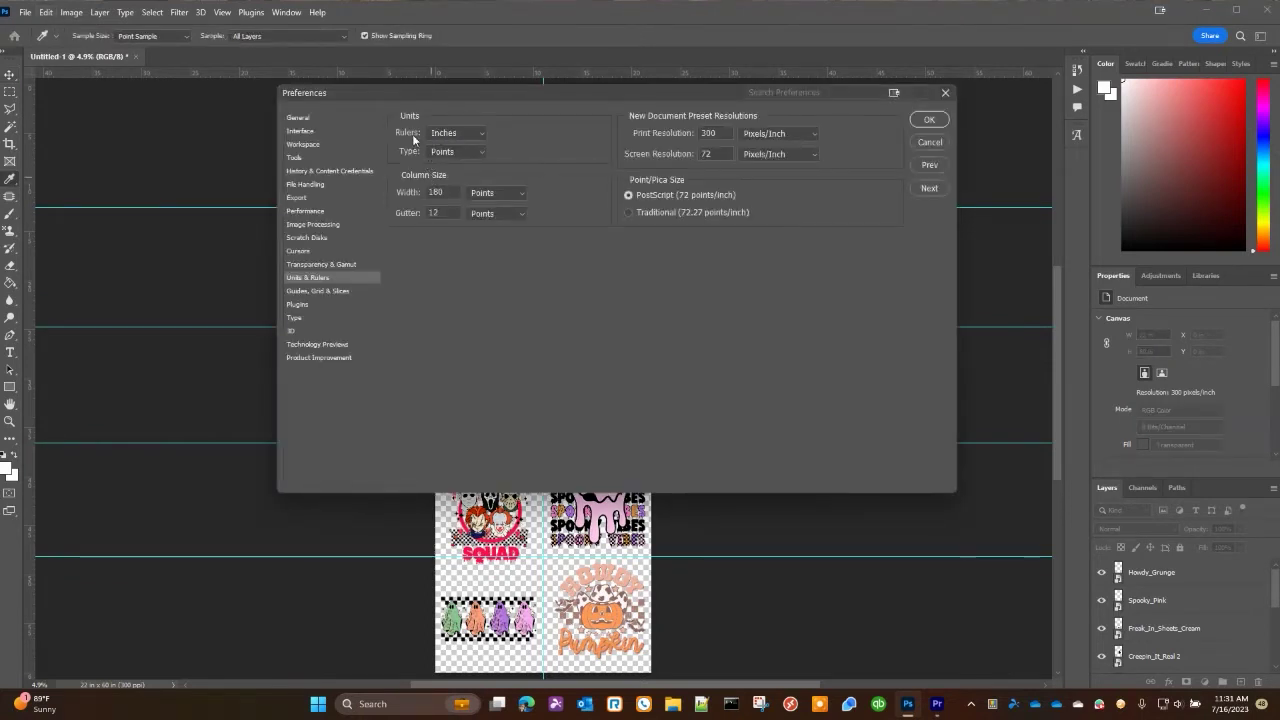
{"action": "left_click", "coordinate": [470, 134]}
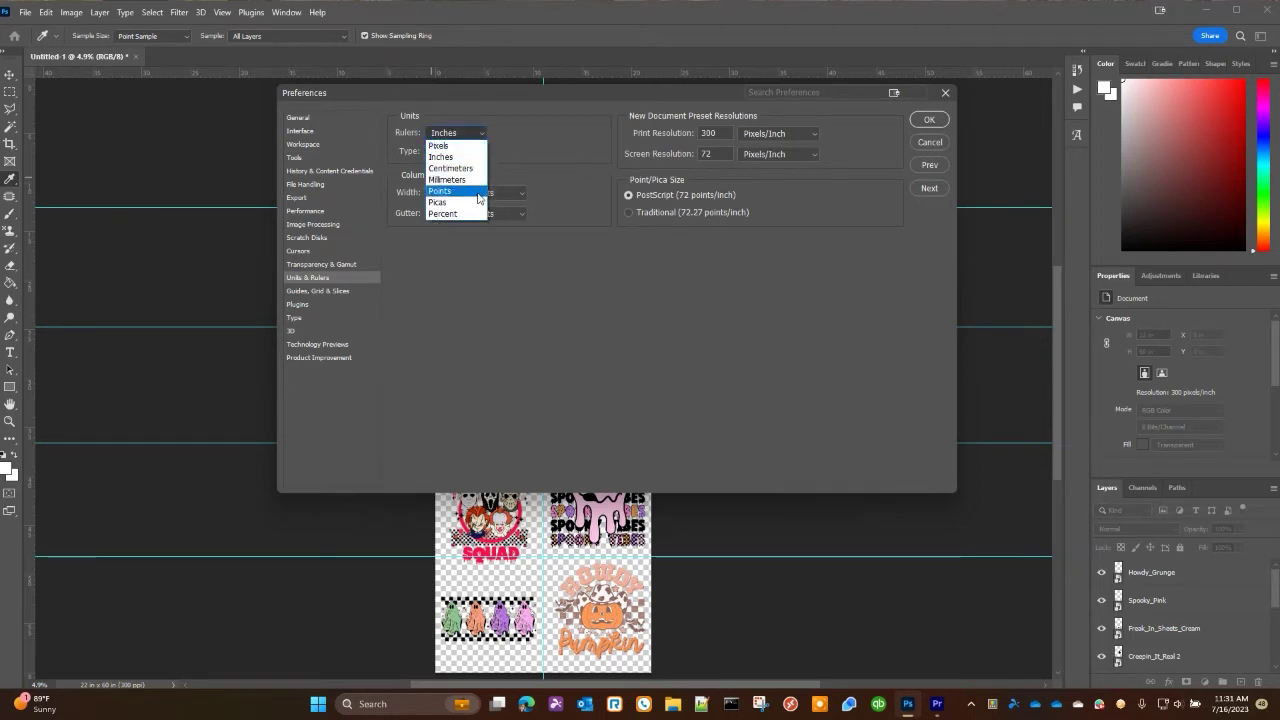
{"action": "left_click", "coordinate": [514, 141]}
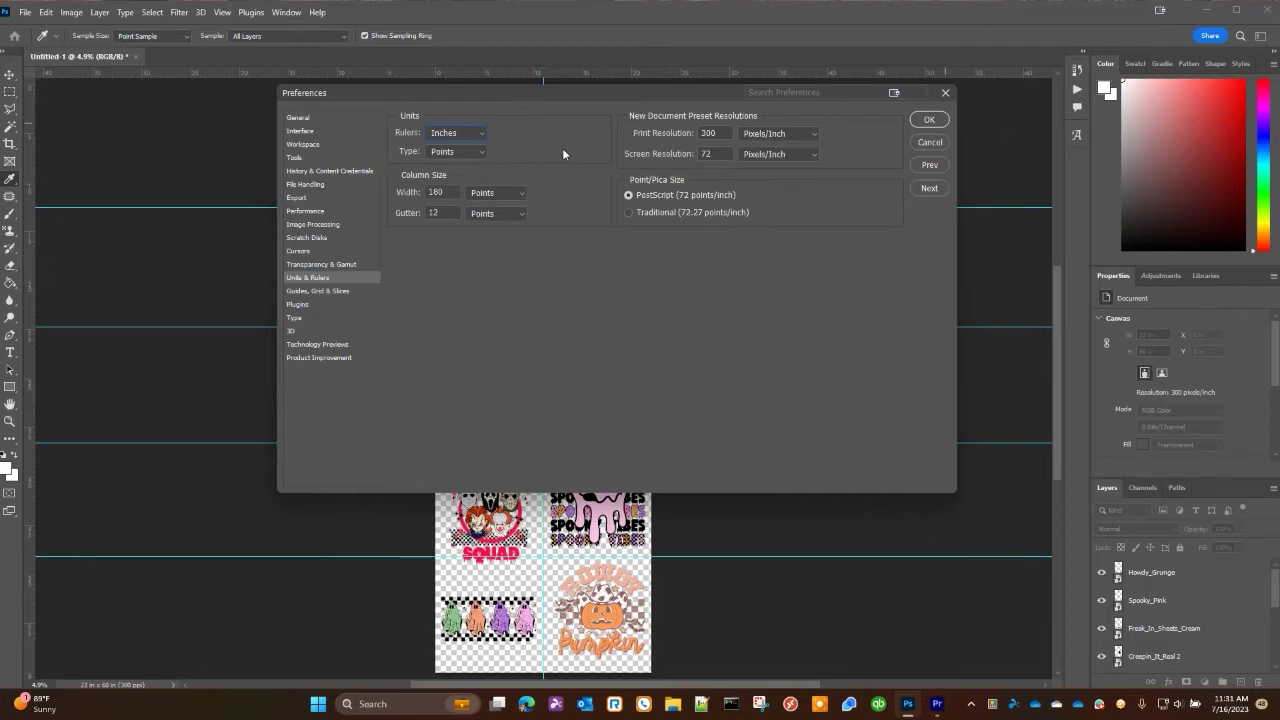
{"action": "left_click", "coordinate": [931, 146]}
{"action": "key", "text": "v"}
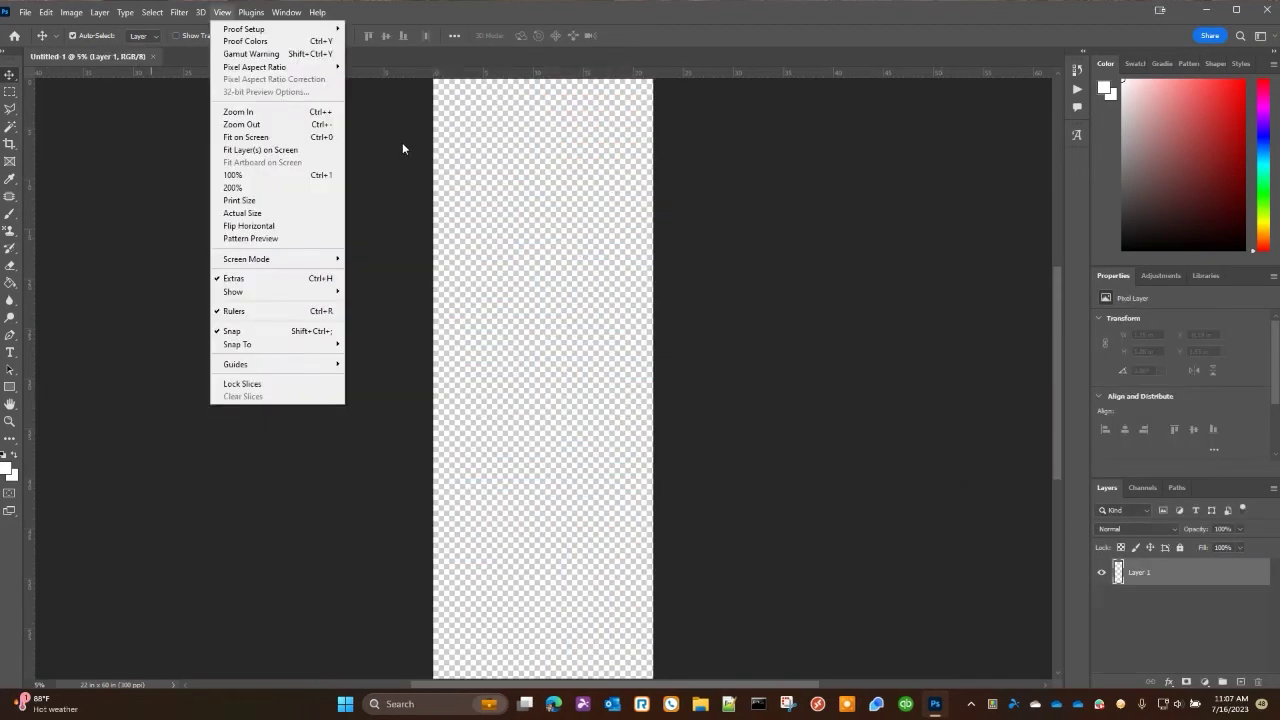
{"action": "left_click", "coordinate": [402, 148]}
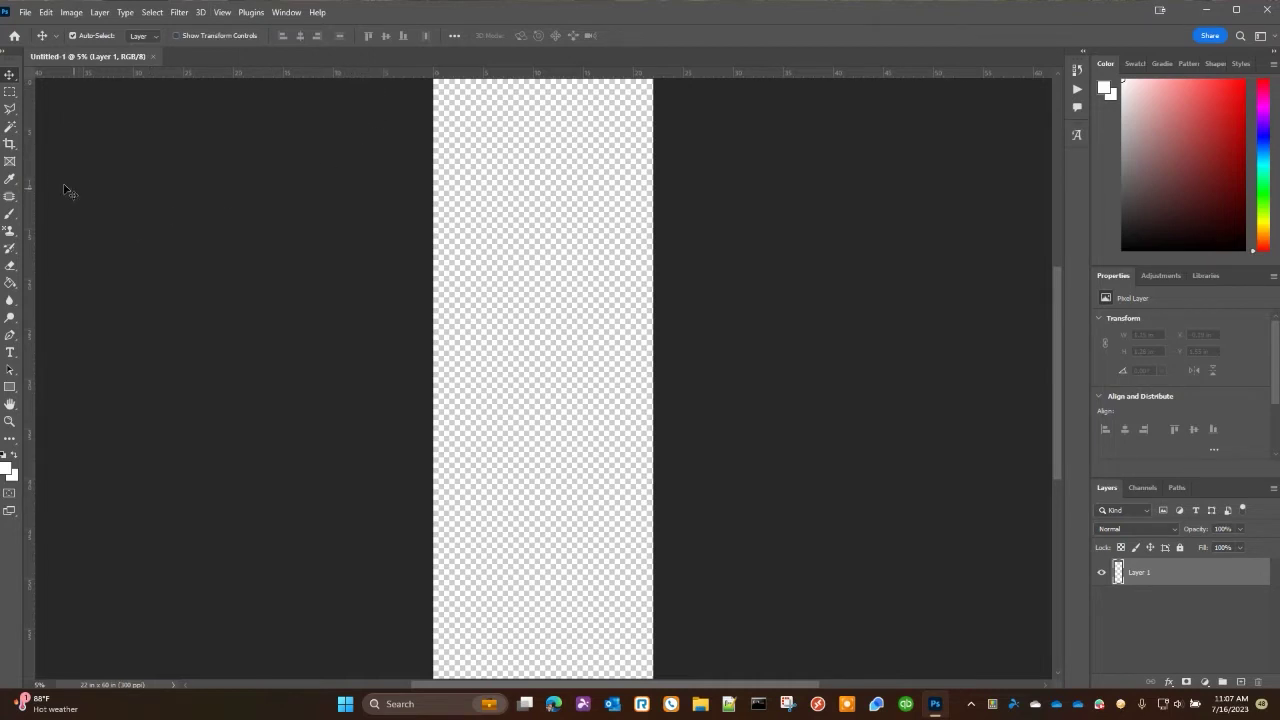
- Place a vertical guide down the canvas centre and four horizontal guides dividing the canvas into five roughly equal rows
{"action": "left_click_drag", "start_coordinate": [29, 147], "coordinate": [542, 236]}
{"action": "left_click_drag", "start_coordinate": [408, 76], "coordinate": [412, 204]}
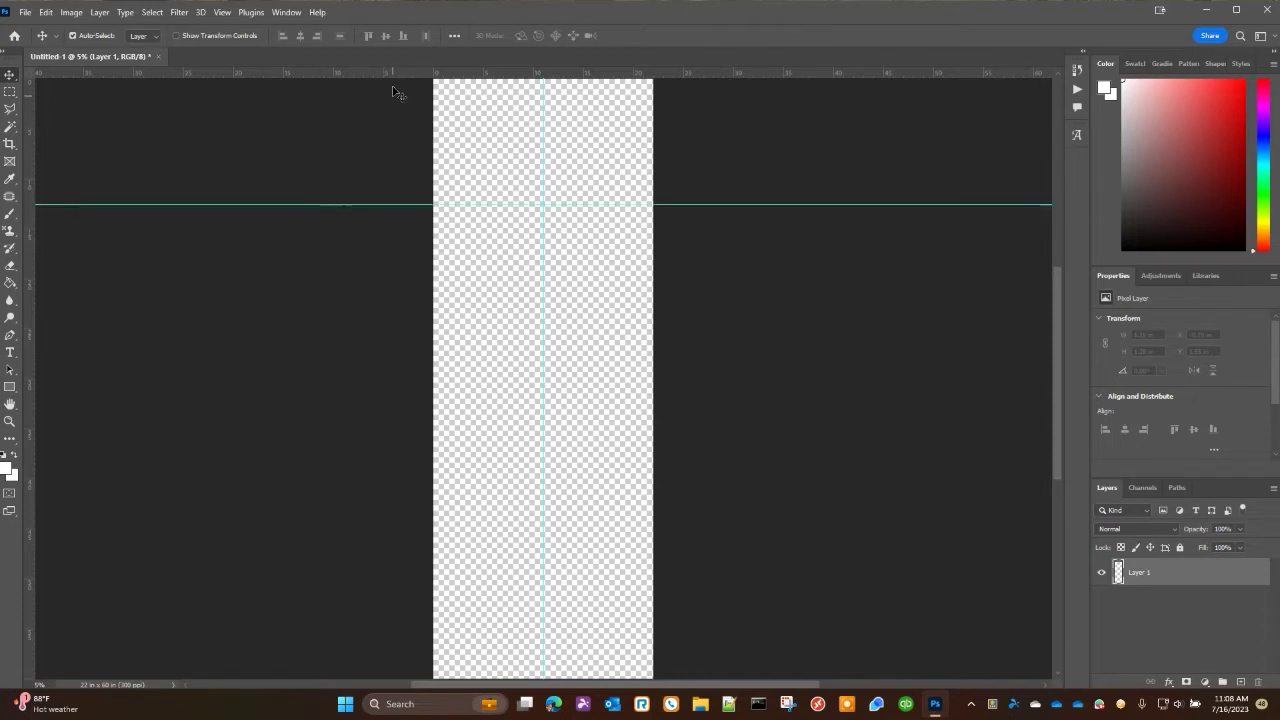
{"action": "left_click_drag", "start_coordinate": [394, 77], "coordinate": [403, 326]}
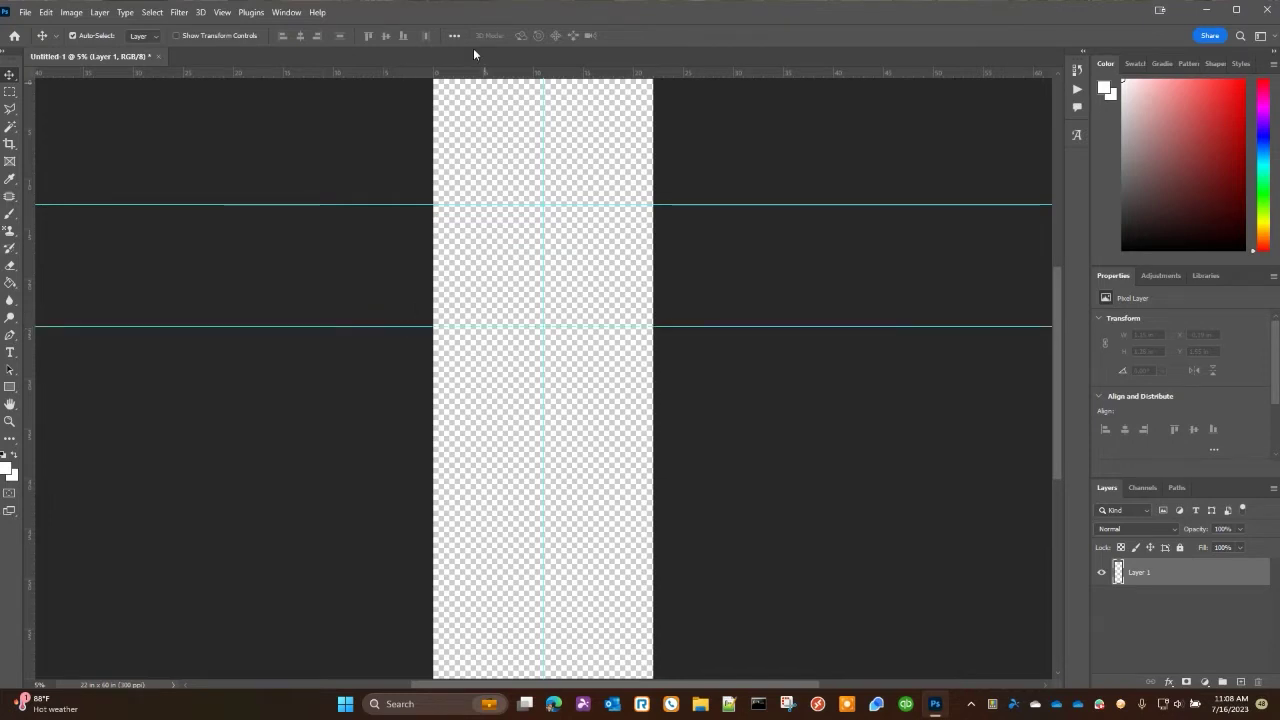
{"action": "left_click_drag", "start_coordinate": [386, 72], "coordinate": [397, 443]}
{"action": "left_click_drag", "start_coordinate": [384, 73], "coordinate": [394, 560]}
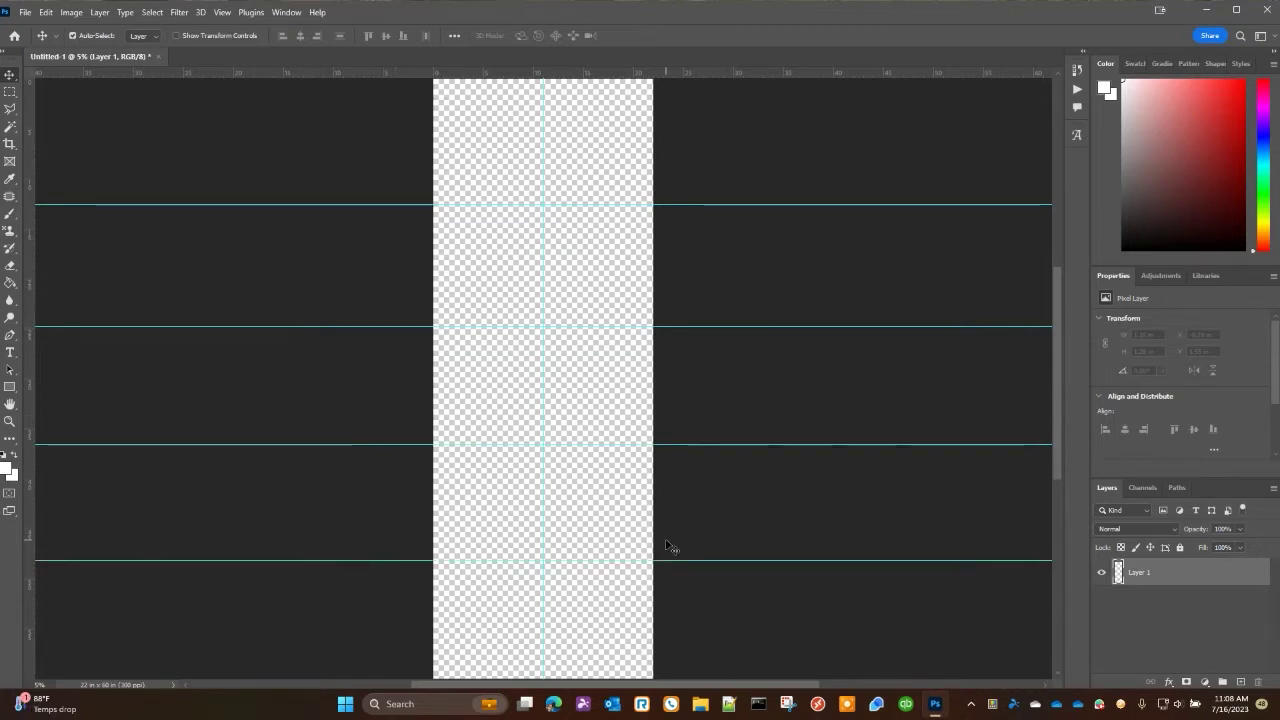
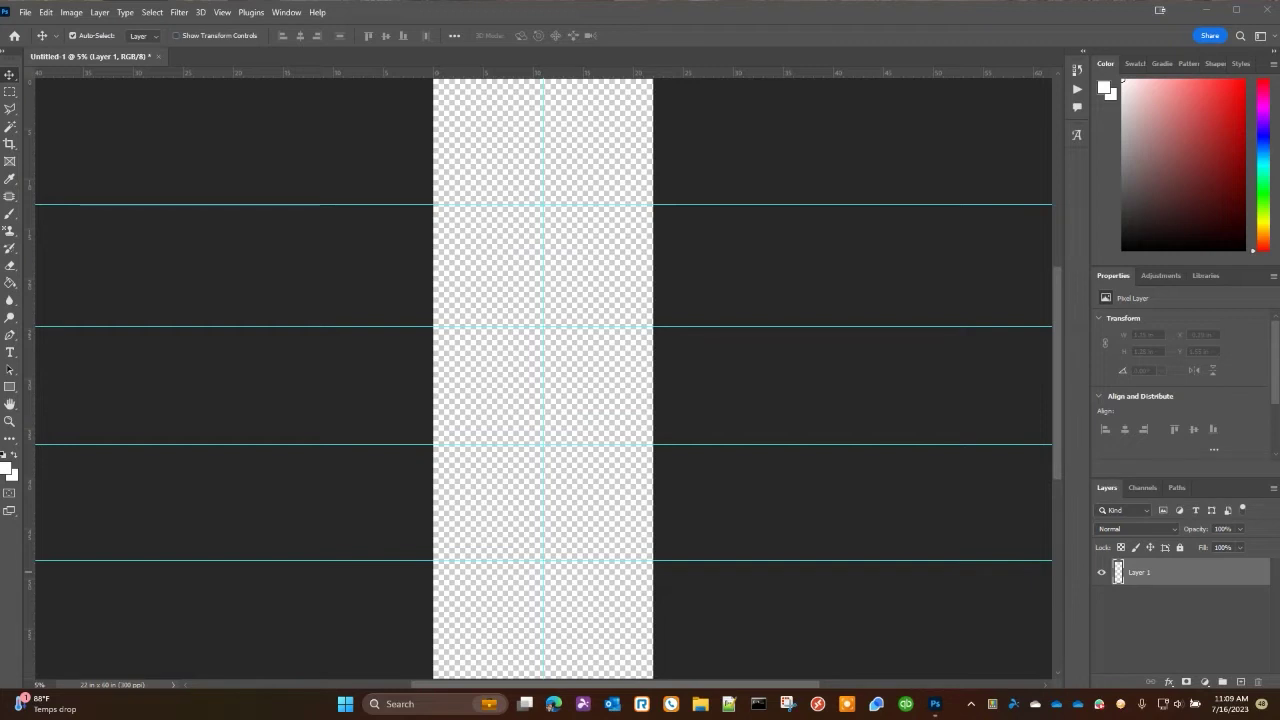
{"action": "left_click_drag", "start_coordinate": [855, 245], "coordinate": [514, 326]}
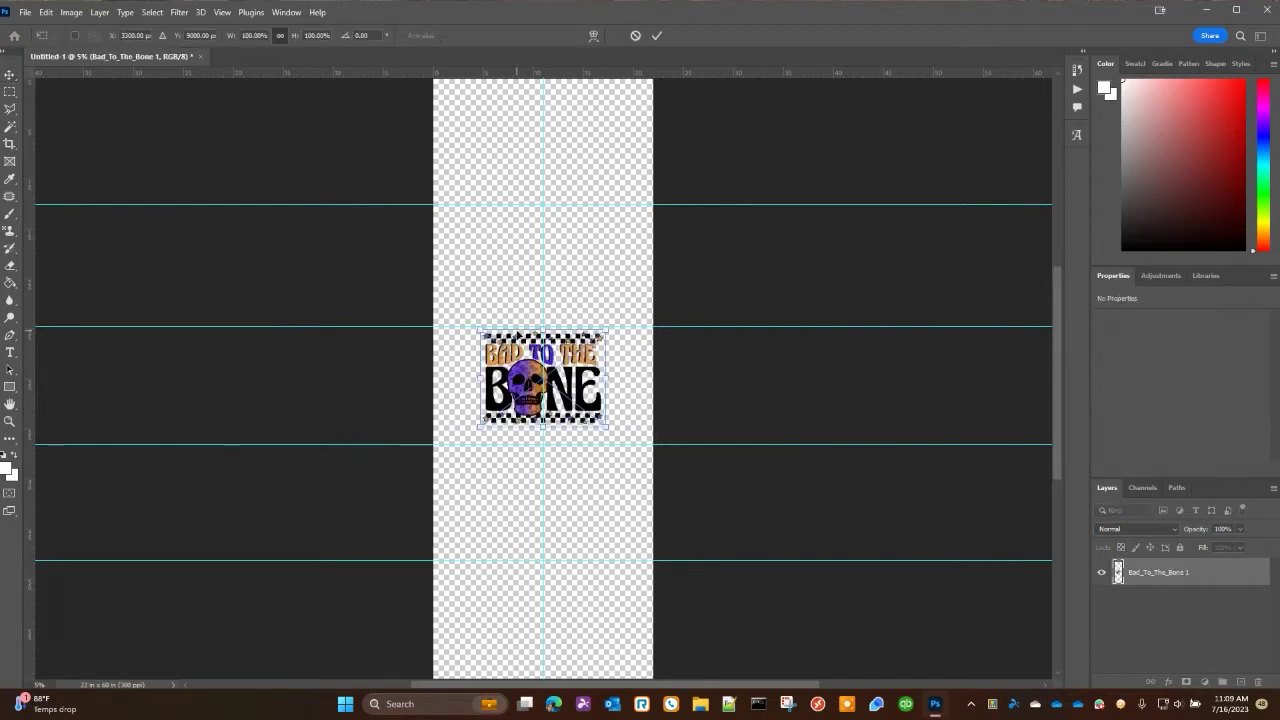
{"action": "left_click_drag", "start_coordinate": [585, 383], "coordinate": [593, 404]}
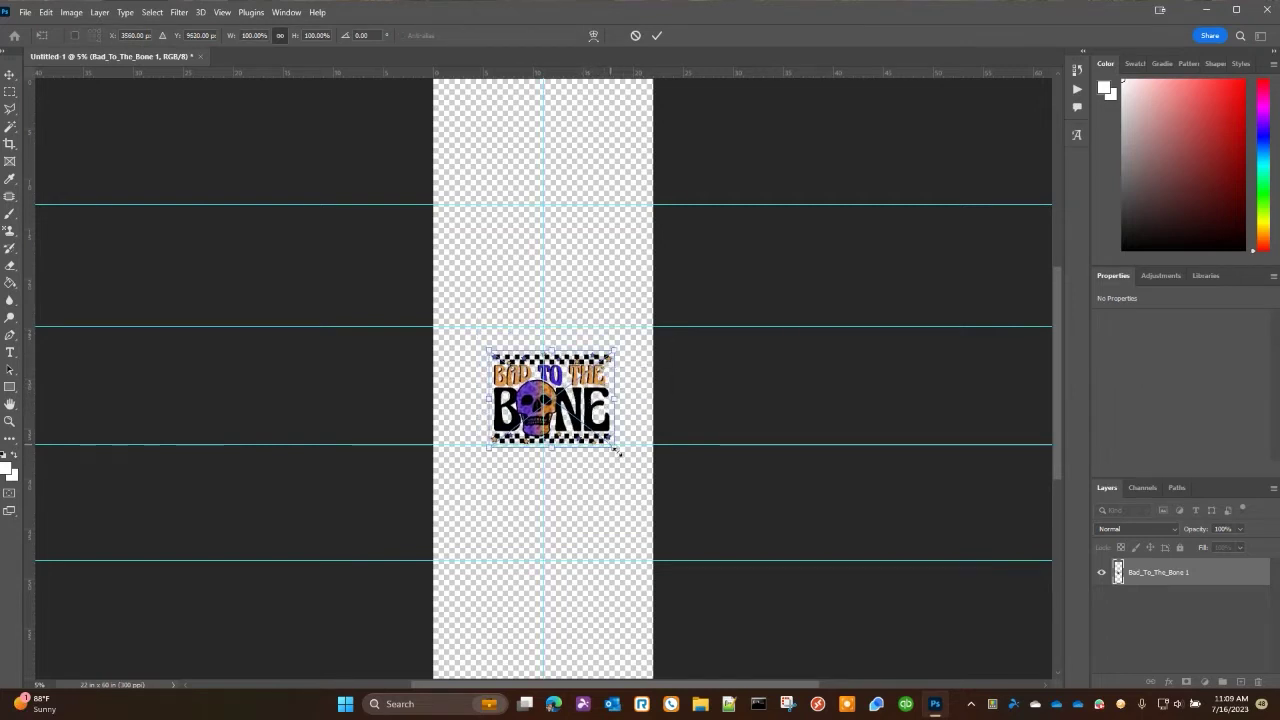
{"action": "left_click_drag", "start_coordinate": [617, 452], "coordinate": [503, 367]}
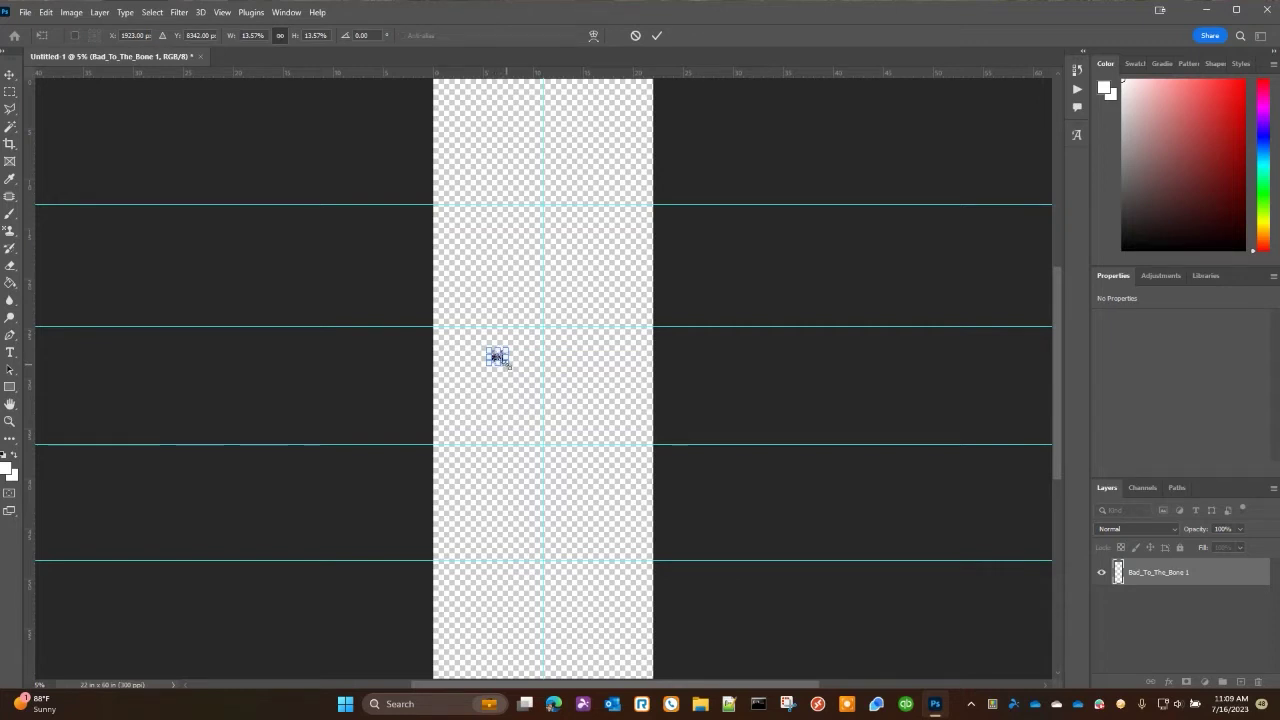
{"action": "left_click_drag", "start_coordinate": [507, 365], "coordinate": [589, 443]}
{"action": "left_click_drag", "start_coordinate": [570, 398], "coordinate": [530, 152]}
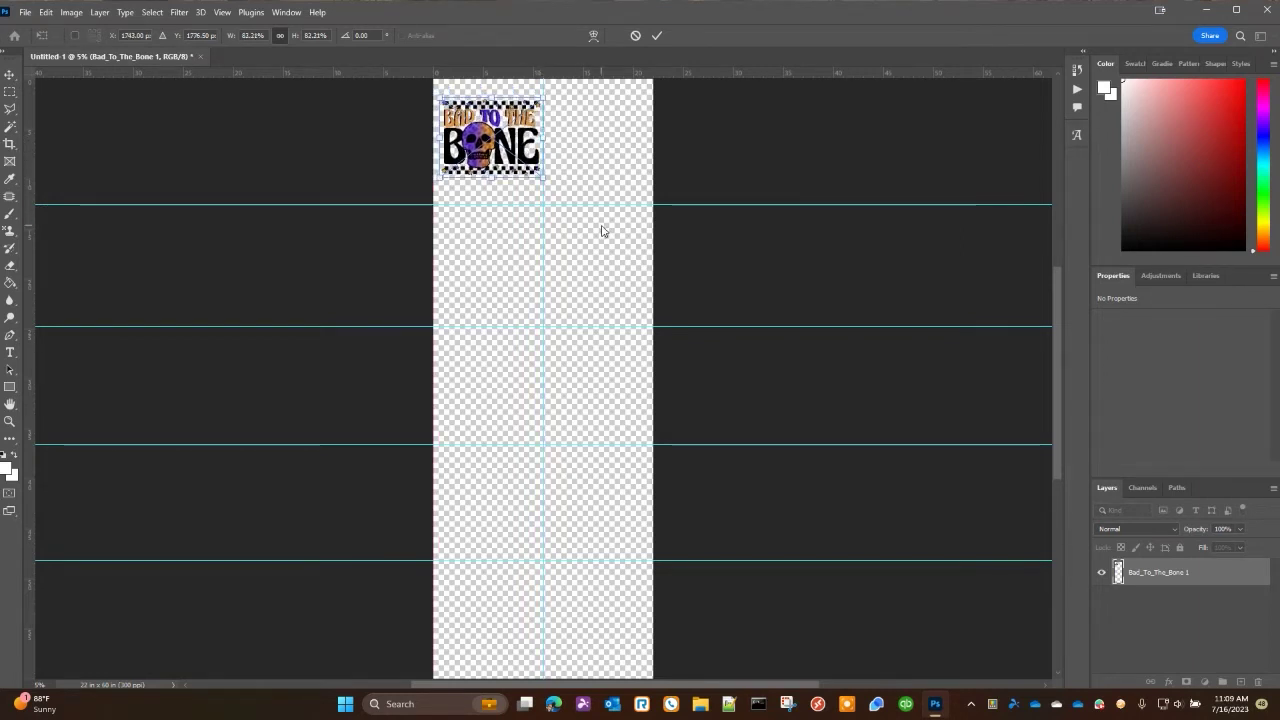
{"action": "key", "text": "Escape"}
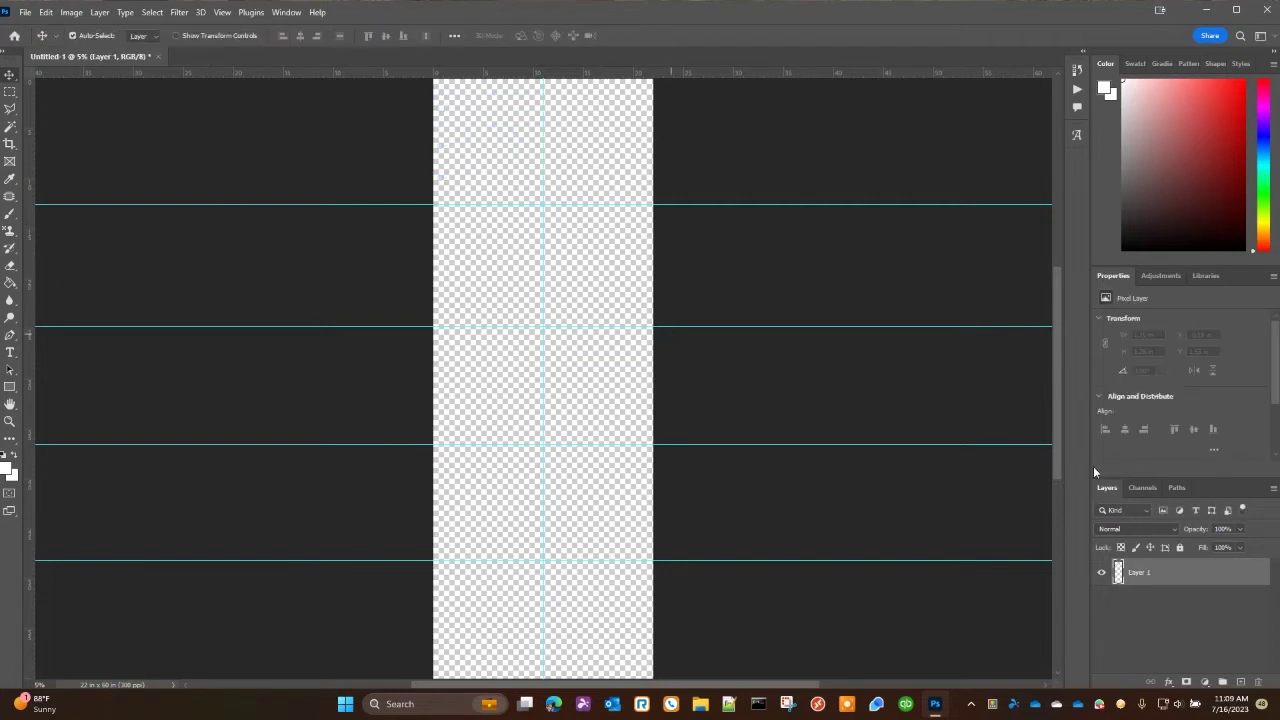
- Place the Bad_To_The_Bone 1 image in the first row's left cell, scaled to about 78%
{"action": "left_click_drag", "start_coordinate": [582, 425], "coordinate": [515, 145]}
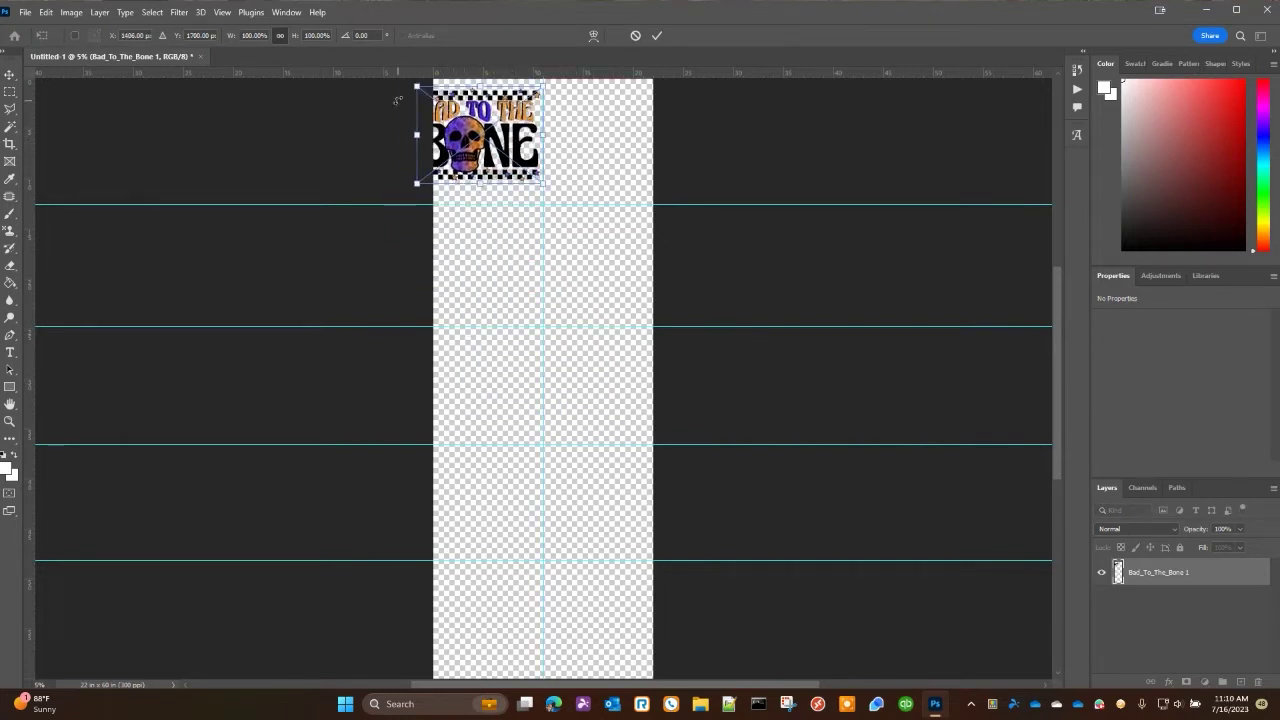
{"action": "left_click_drag", "start_coordinate": [416, 88], "coordinate": [493, 131]}
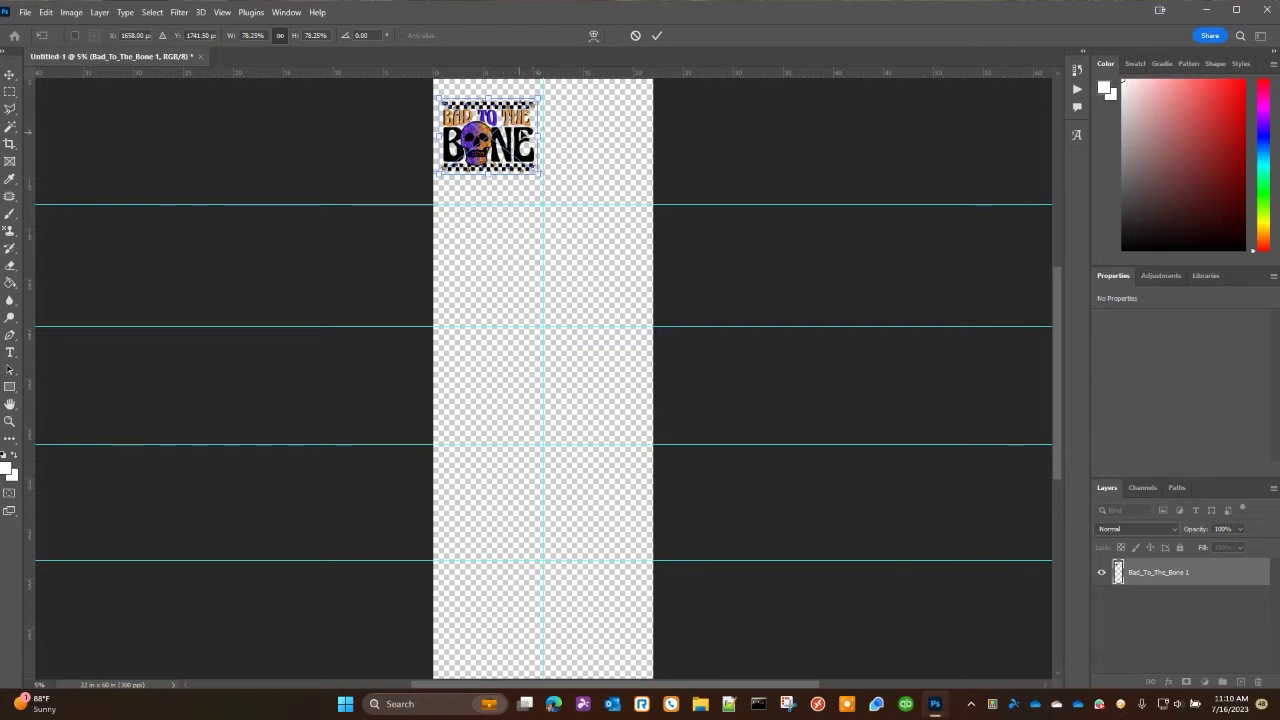
{"action": "mouse_move", "coordinate": [515, 140]}
{"action": "left_mouse_down"}
{"action": "mouse_move", "coordinate": [565, 395]}
{"action": "mouse_move", "coordinate": [597, 163]}
{"action": "mouse_move", "coordinate": [517, 155]}
{"action": "mouse_move", "coordinate": [510, 141]}
{"action": "left_mouse_up"}
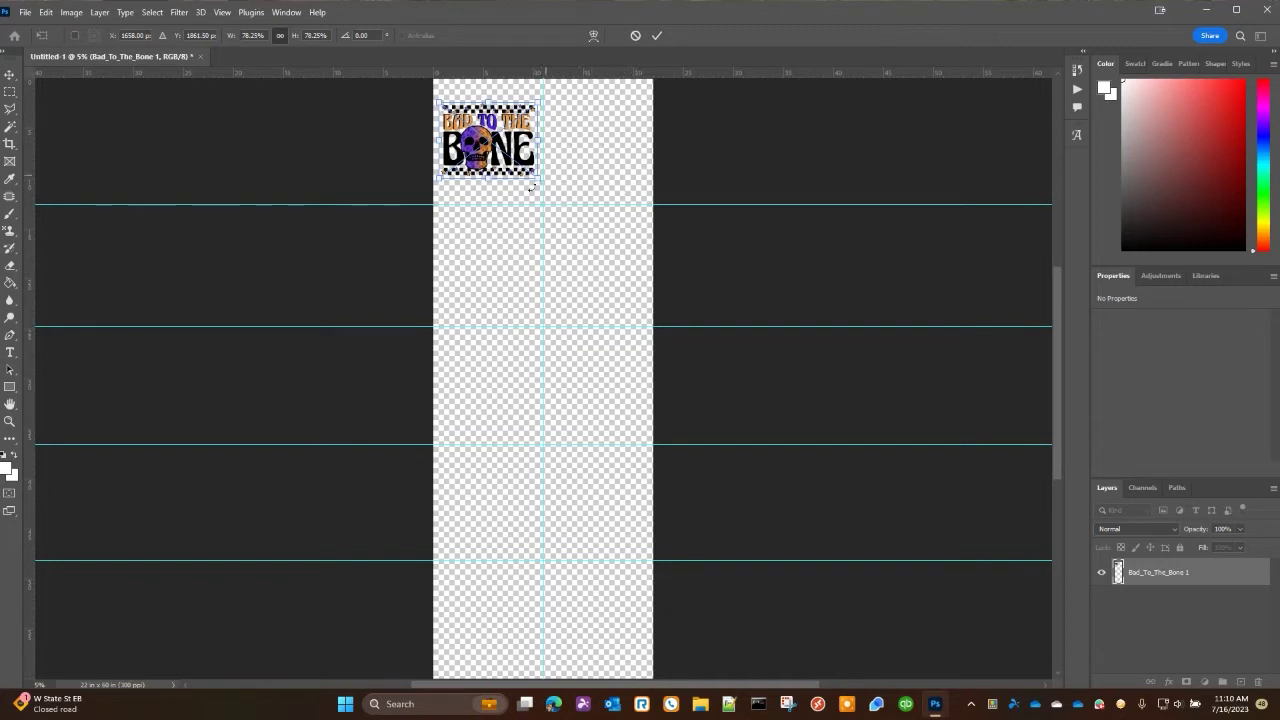
{"action": "key", "text": "Return"}
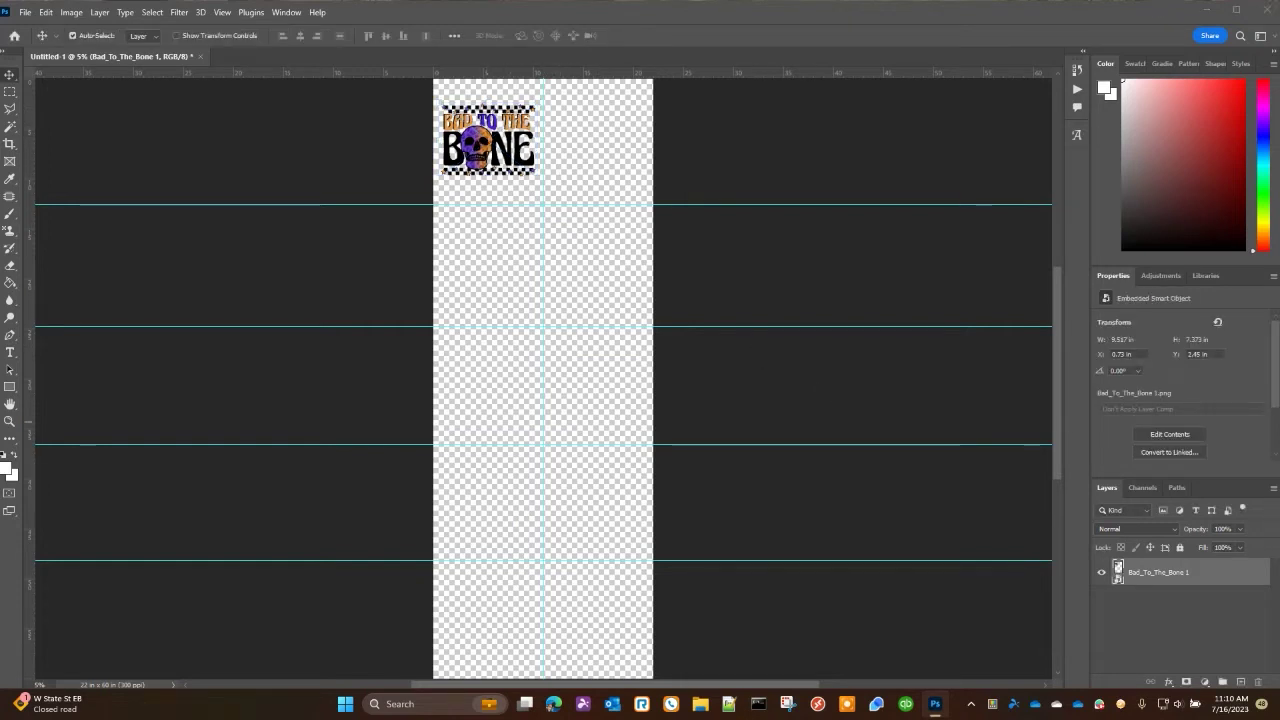
- Place the Boo_Crew transparent image in the second row's left cell, scaled to about 77%
{"action": "left_click_drag", "start_coordinate": [955, 343], "coordinate": [477, 277]}
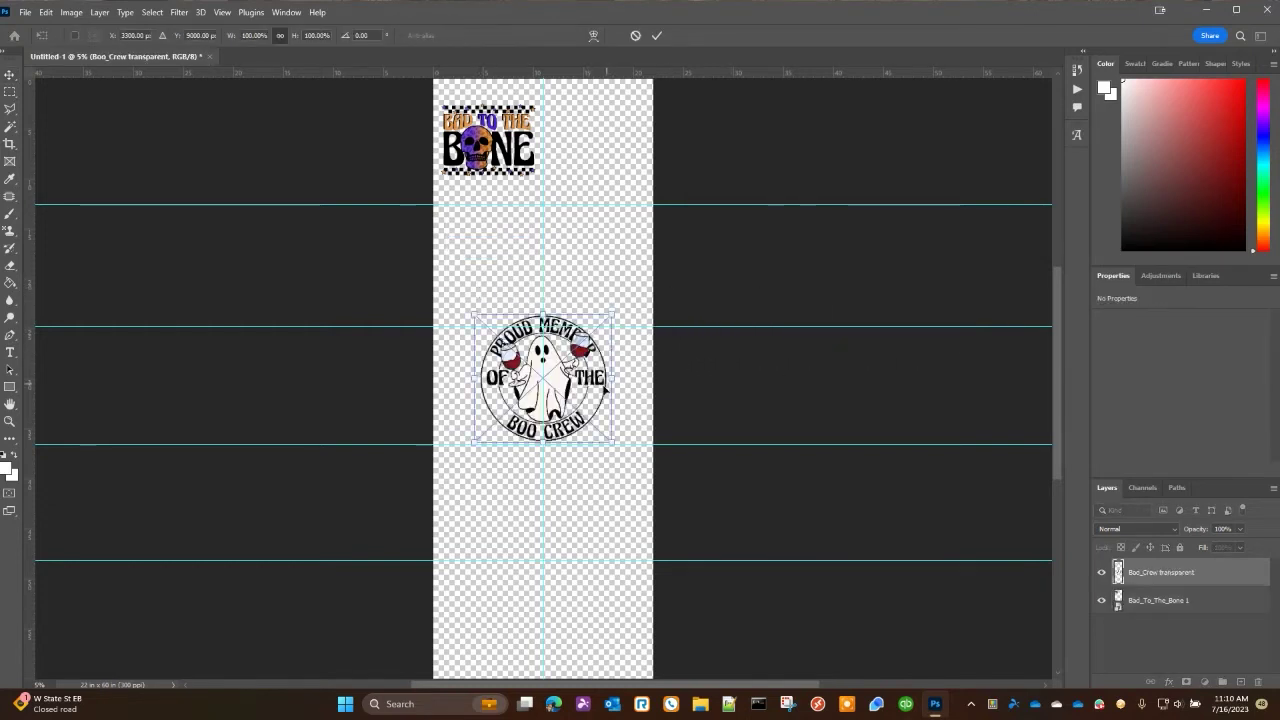
{"action": "left_click_drag", "start_coordinate": [604, 390], "coordinate": [532, 281]}
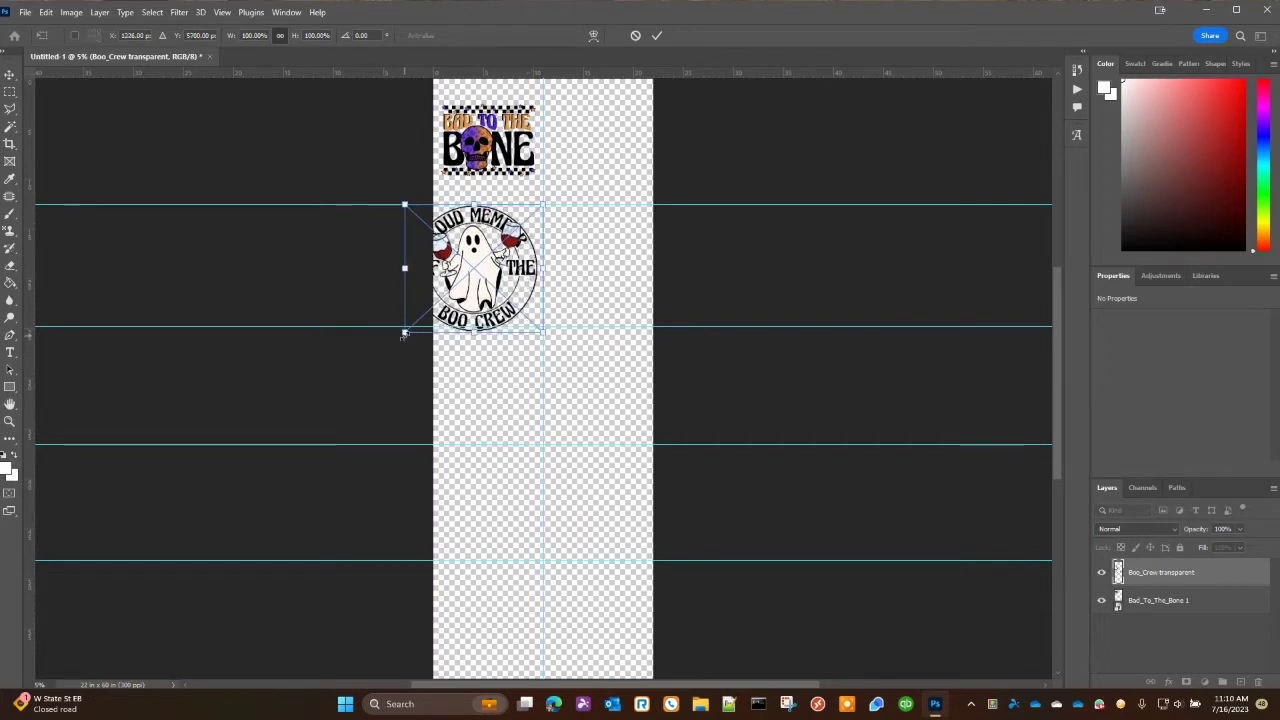
{"action": "left_click_drag", "start_coordinate": [402, 334], "coordinate": [434, 303]}
{"action": "left_click_drag", "start_coordinate": [515, 256], "coordinate": [514, 264]}
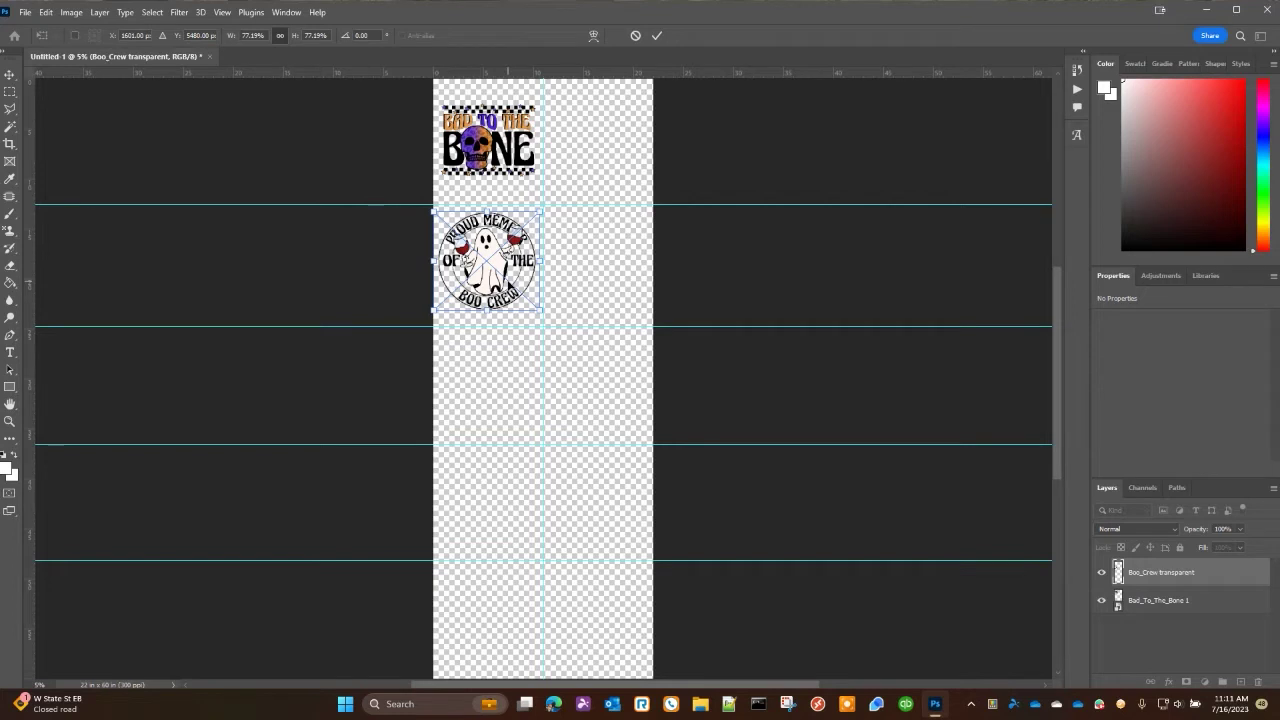
{"action": "key", "text": "Return"}
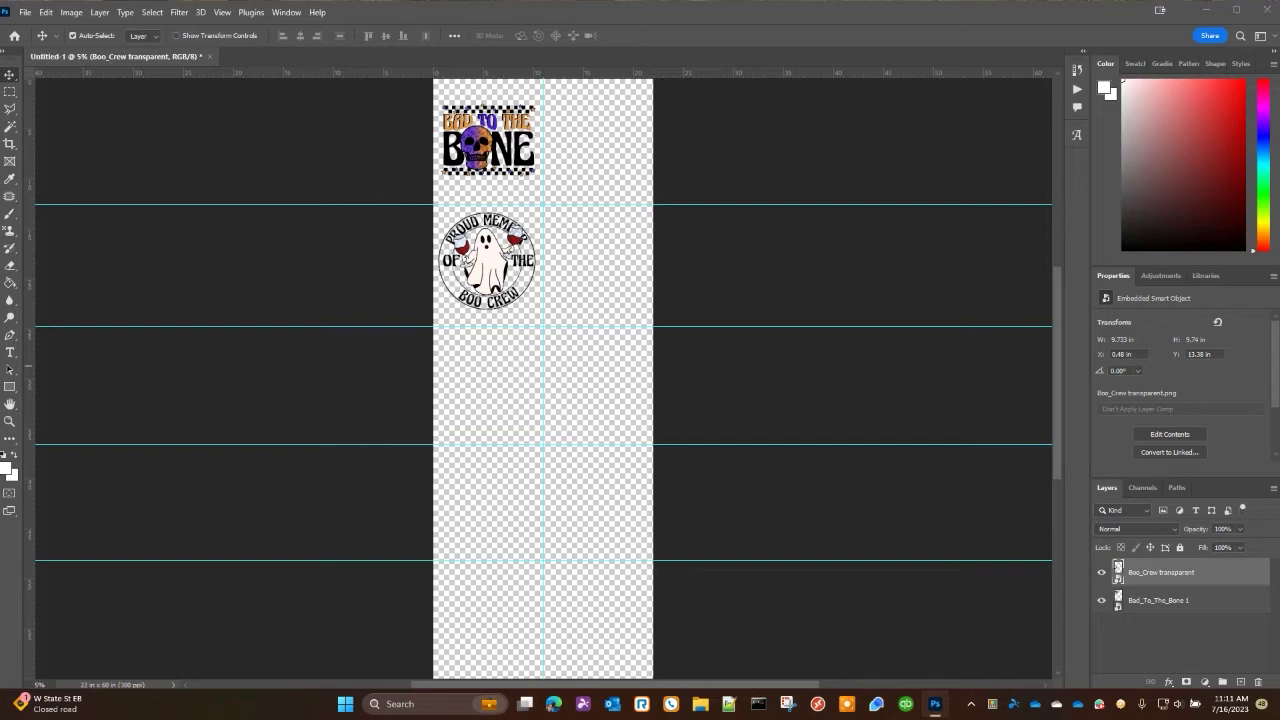
- Place the Boohaw_Color 2 image in the third row's left cell, scaled to about 61%
{"action": "left_click_drag", "start_coordinate": [954, 369], "coordinate": [523, 322]}
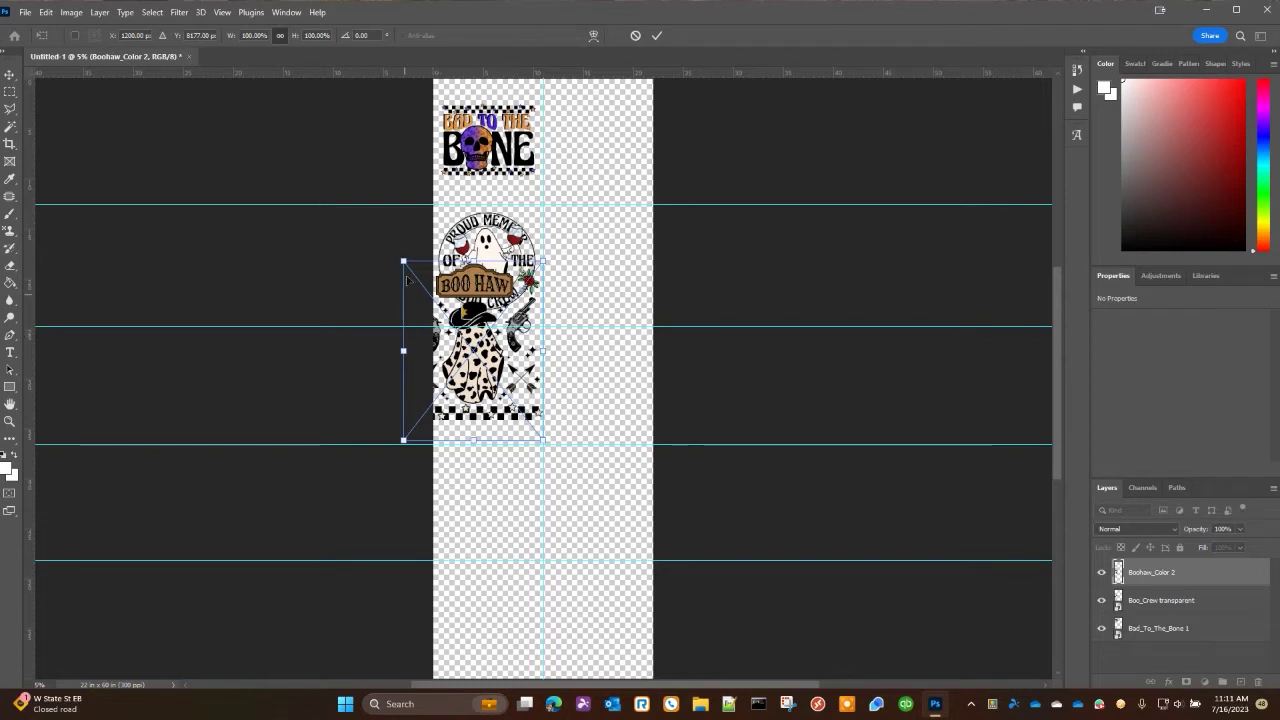
{"action": "left_click_drag", "start_coordinate": [403, 260], "coordinate": [446, 325]}
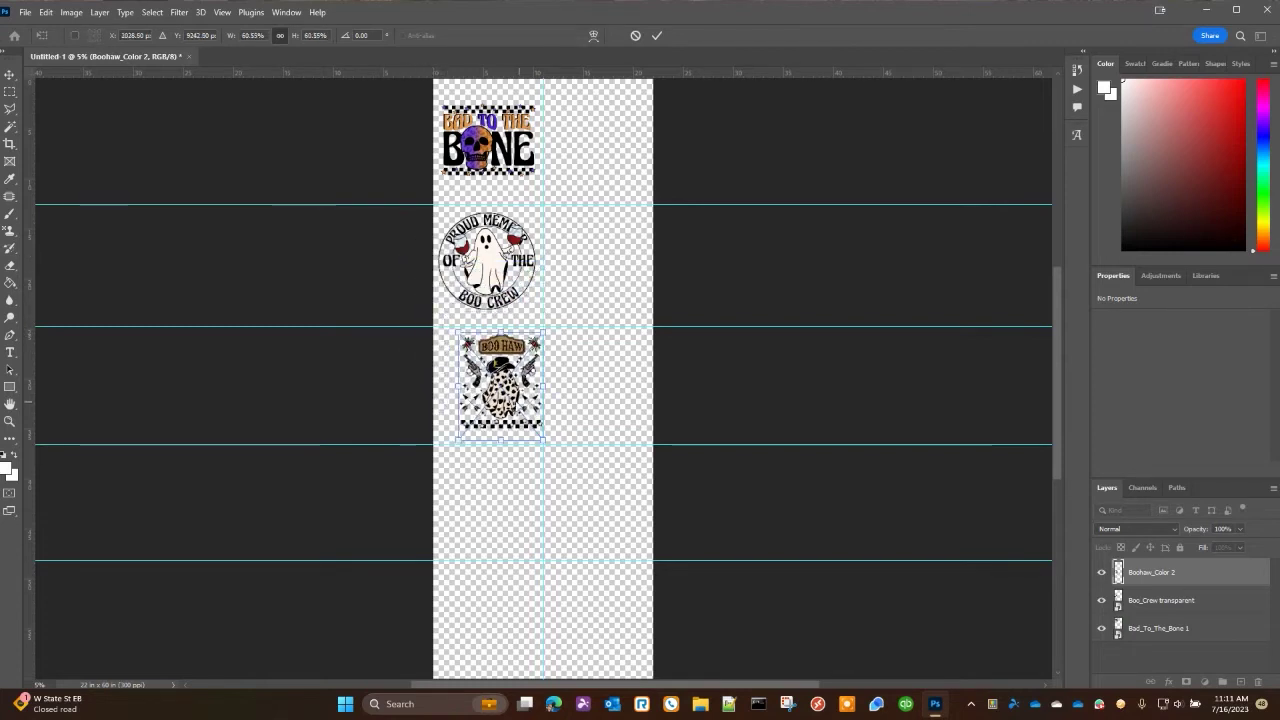
{"action": "left_click_drag", "start_coordinate": [535, 378], "coordinate": [514, 376]}
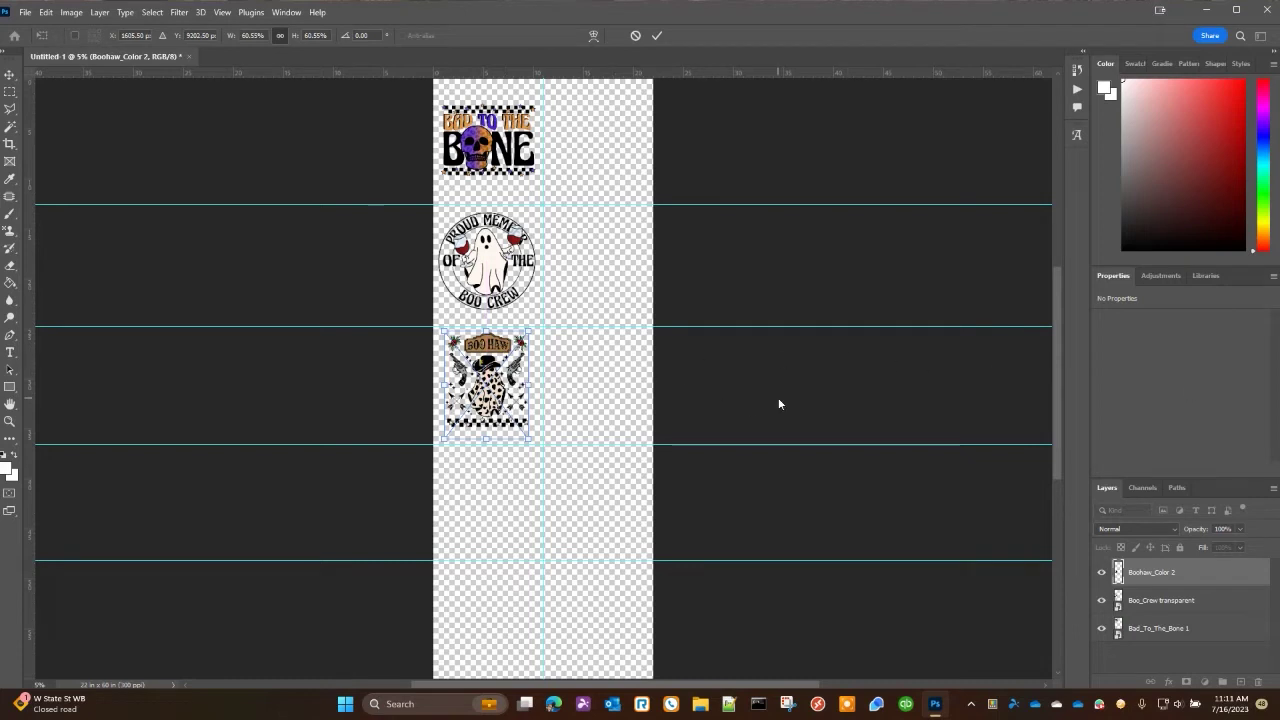
{"action": "key", "text": "Return"}
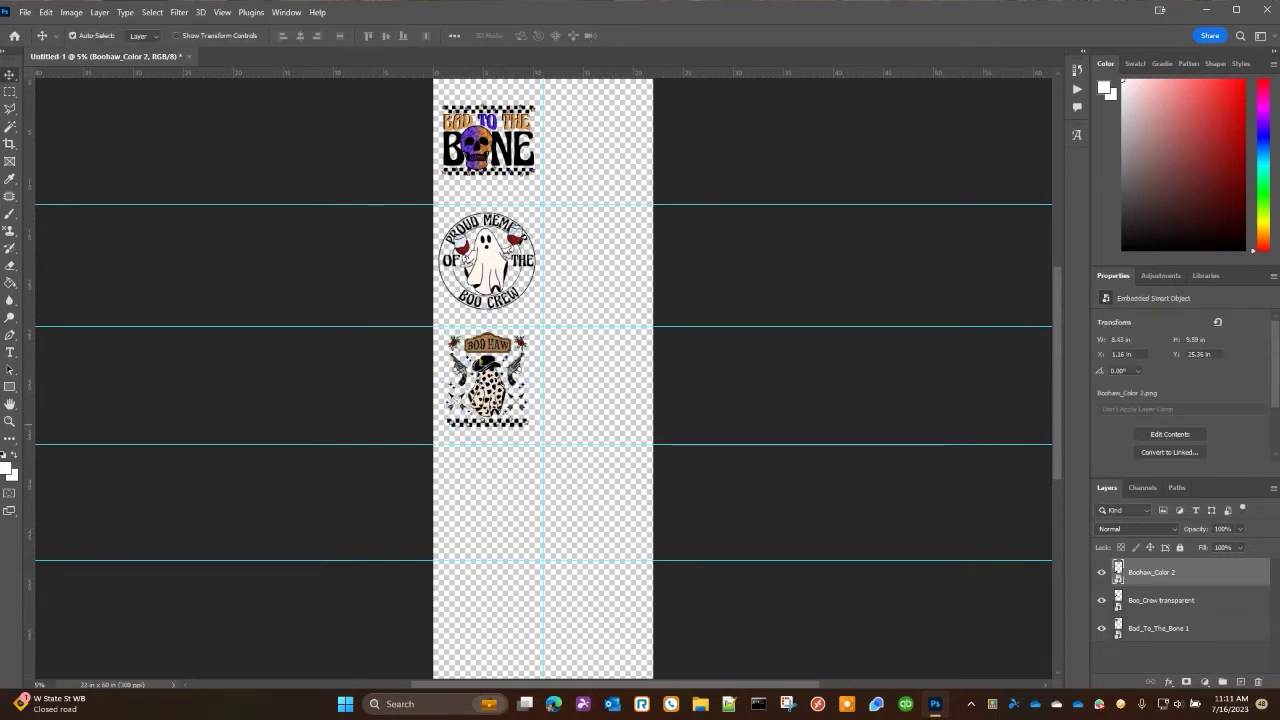
- Place the Creep_Squad_1 image in the fourth row's left cell, scaled to about 61%
{"action": "left_click_drag", "start_coordinate": [974, 371], "coordinate": [488, 482]}
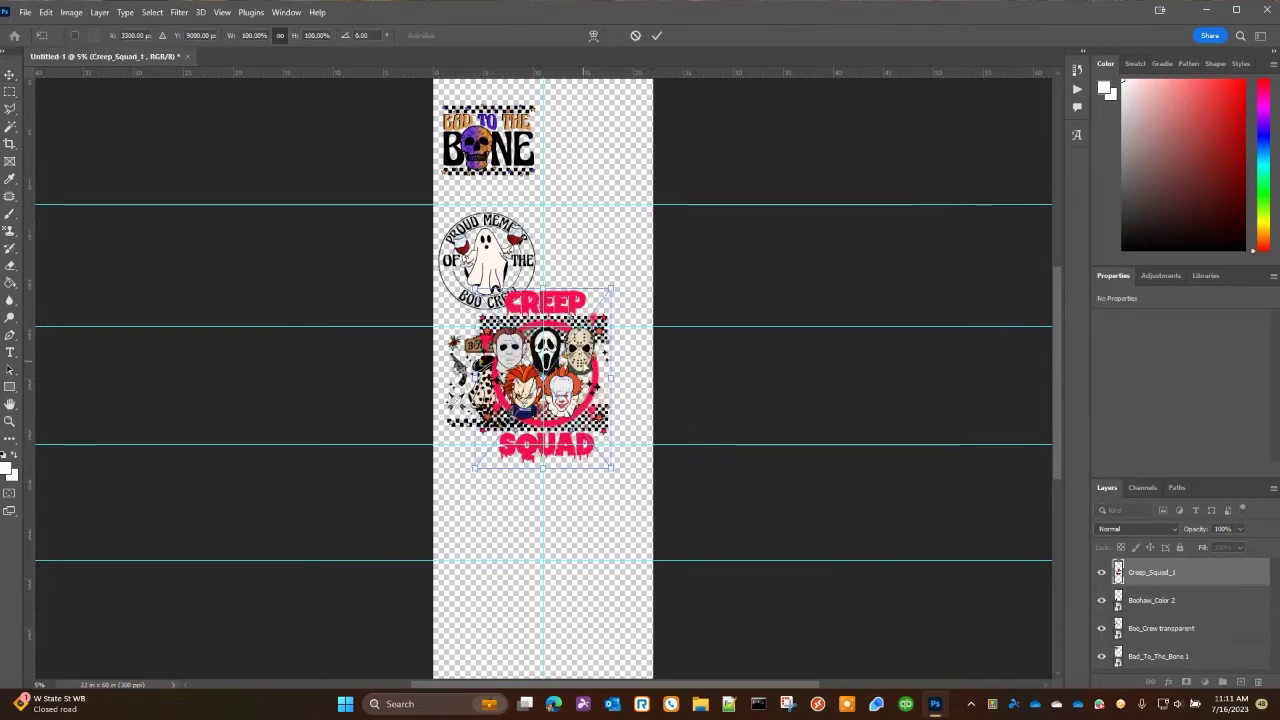
{"action": "left_click_drag", "start_coordinate": [614, 417], "coordinate": [538, 430]}
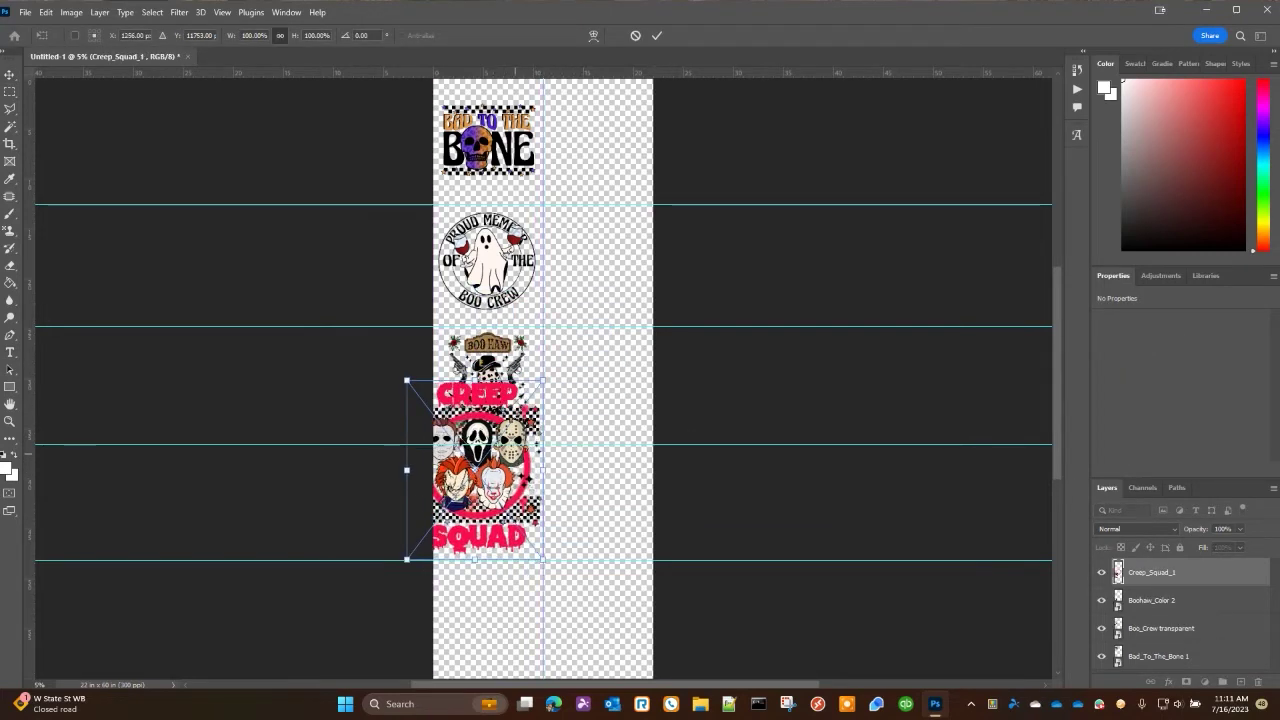
{"action": "left_click_drag", "start_coordinate": [406, 382], "coordinate": [488, 486]}
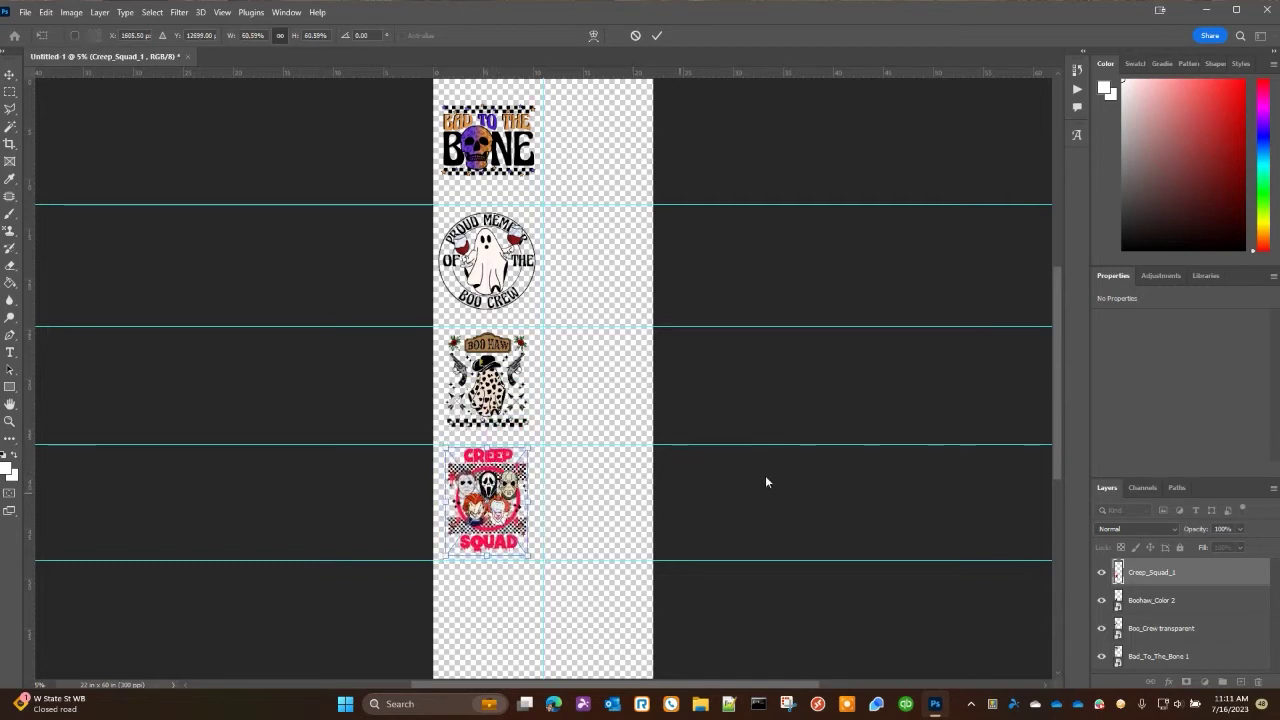
{"action": "key", "text": "Return"}
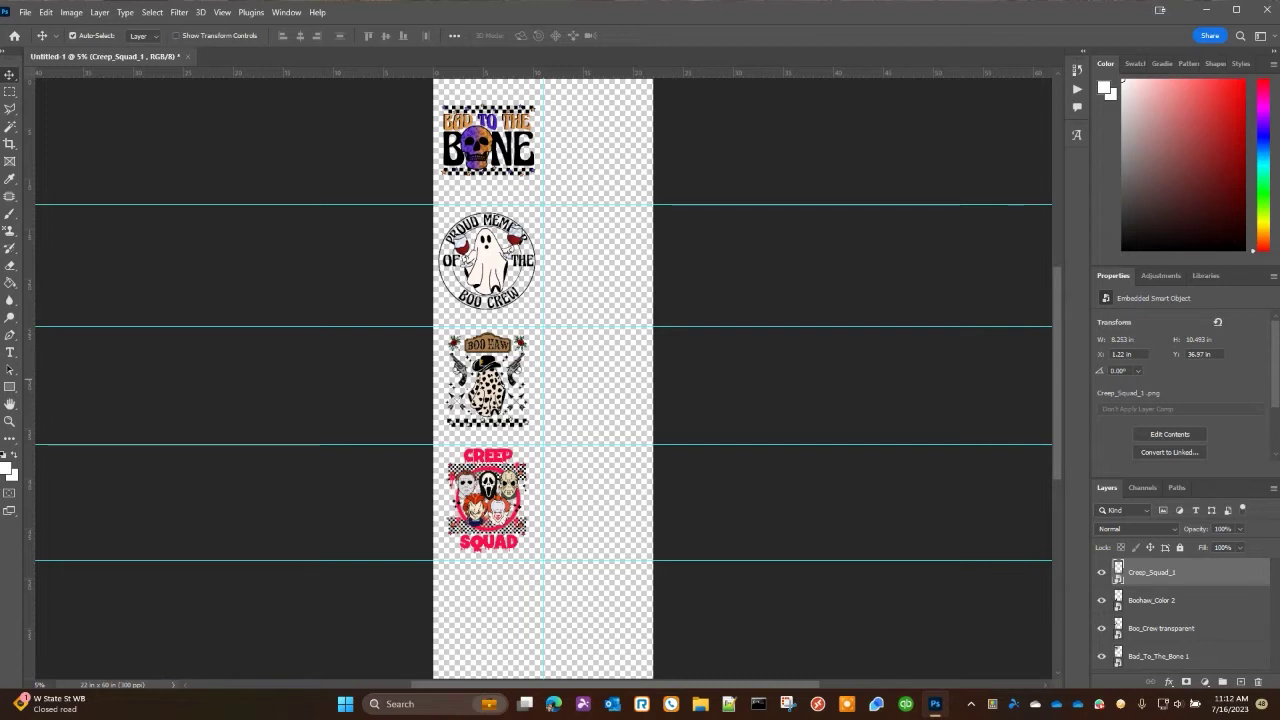
- Place the Ghost_Black_Simple image in the fifth row's left cell, scaled to about 72%
{"action": "left_click_drag", "start_coordinate": [793, 489], "coordinate": [485, 612]}
{"action": "left_click_drag", "start_coordinate": [506, 606], "coordinate": [514, 597]}
{"action": "left_click_drag", "start_coordinate": [403, 583], "coordinate": [489, 617]}
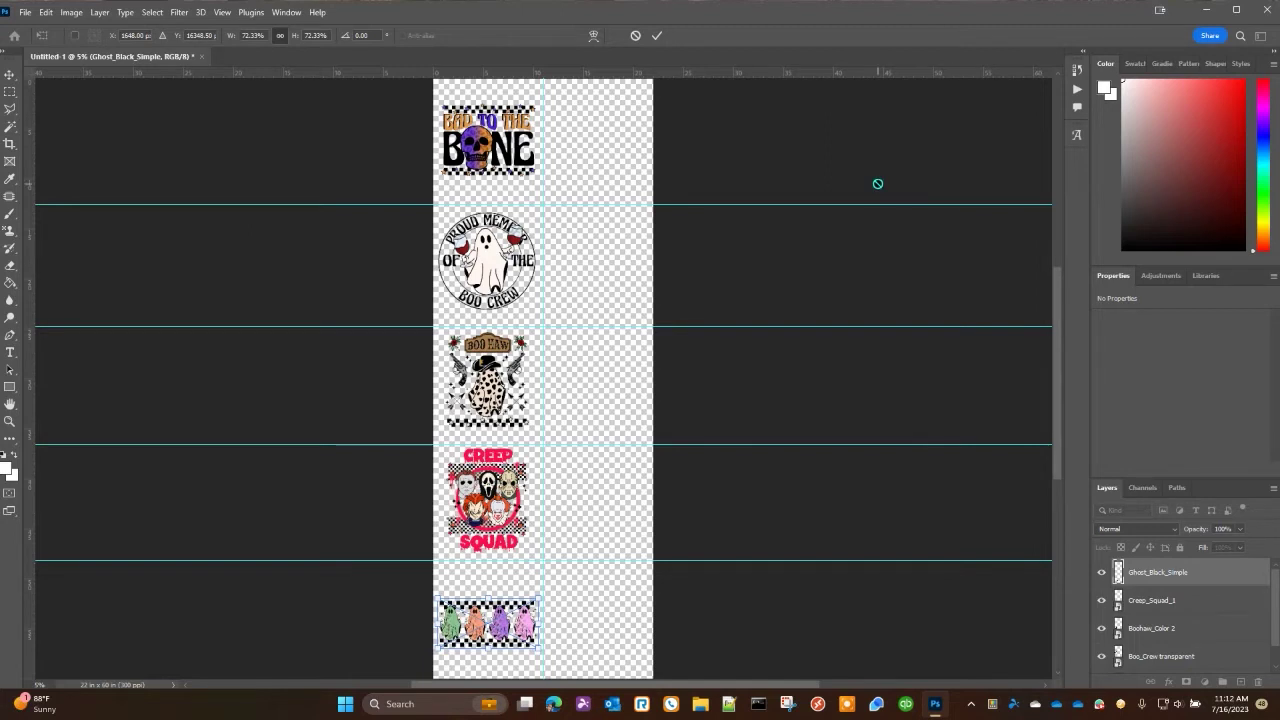
{"action": "key", "text": "Return"}
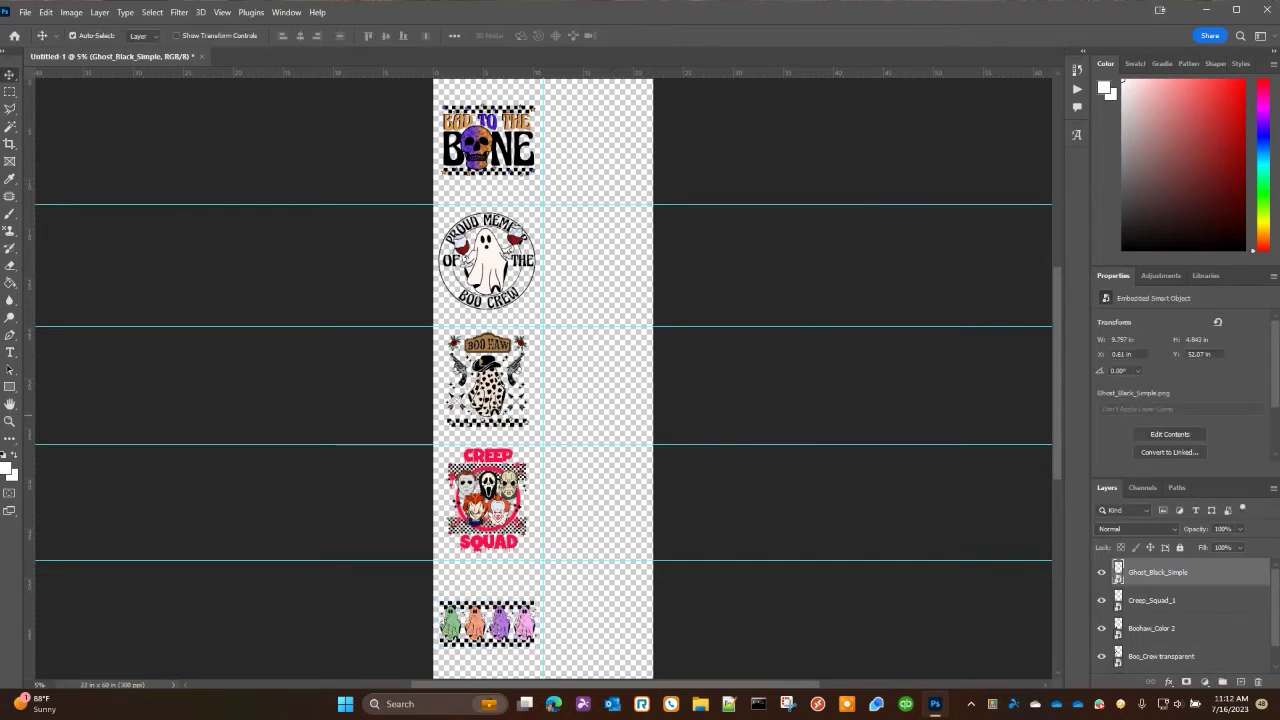
- Place the Ghoul_Gang_1 image in the first row's right cell, scaled to about 69%
{"action": "left_click_drag", "start_coordinate": [1068, 358], "coordinate": [748, 237]}
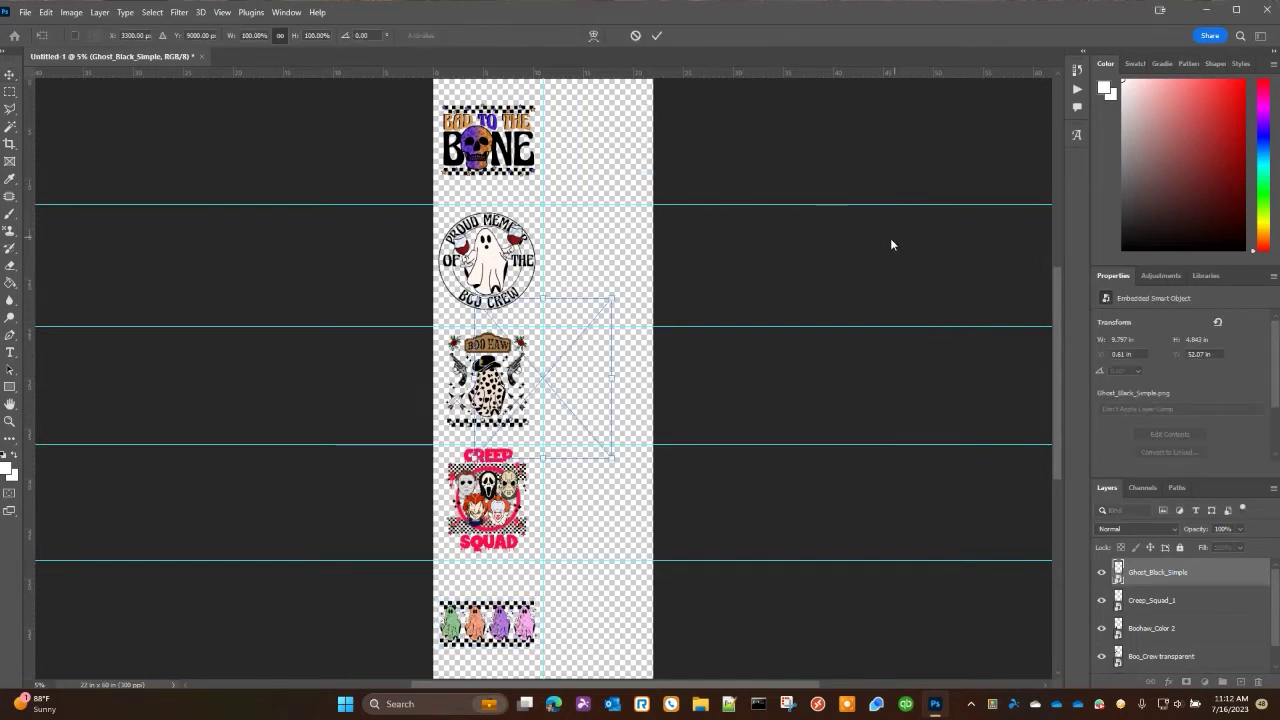
{"action": "left_click_drag", "start_coordinate": [650, 353], "coordinate": [643, 161]}
{"action": "scroll", "coordinate": [680, 160], "scroll_direction": "up", "scroll_amount": 2}
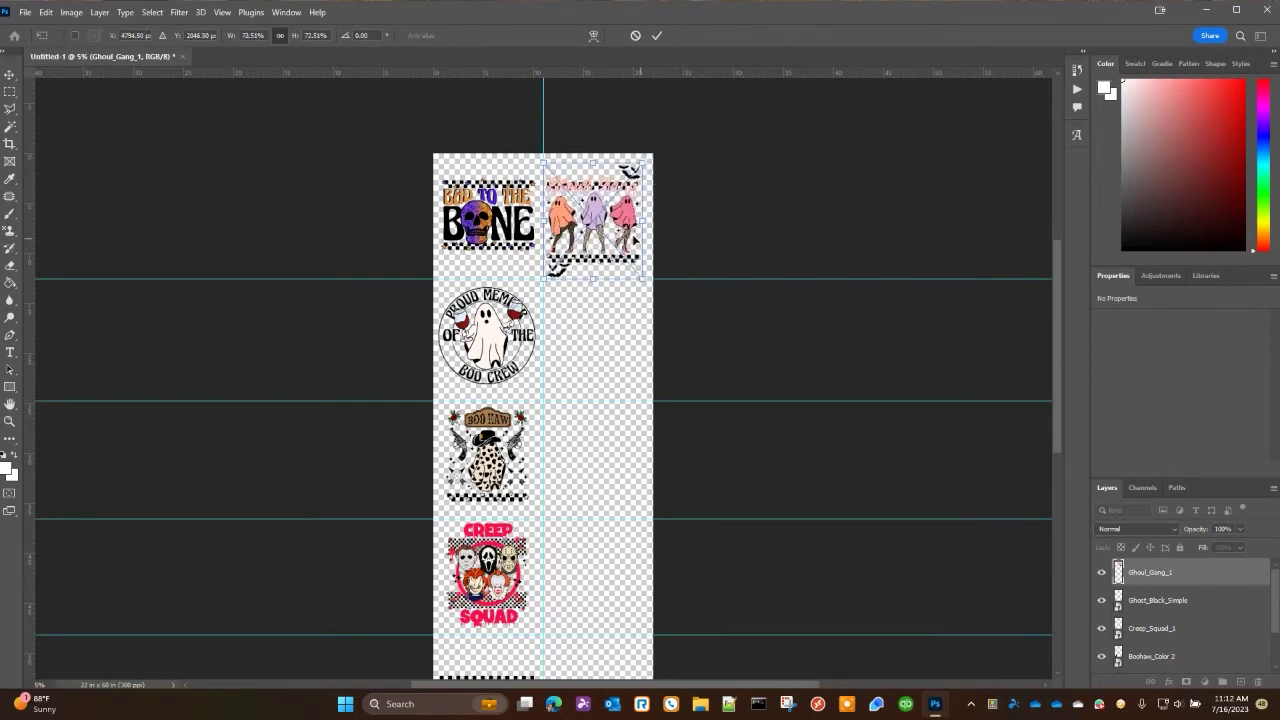
{"action": "mouse_move", "coordinate": [620, 226]}
{"action": "left_mouse_down"}
{"action": "mouse_move", "coordinate": [632, 237]}
{"action": "mouse_move", "coordinate": [627, 222]}
{"action": "left_mouse_up"}
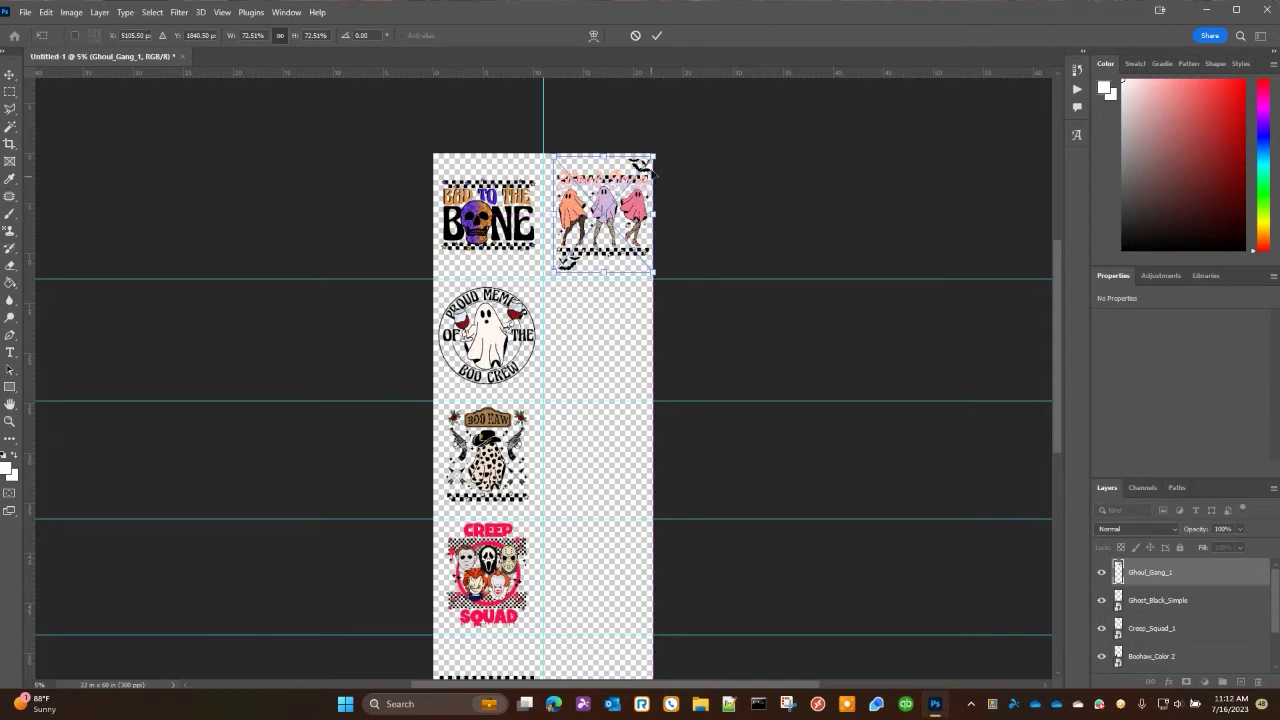
{"action": "left_click_drag", "start_coordinate": [653, 156], "coordinate": [643, 212]}
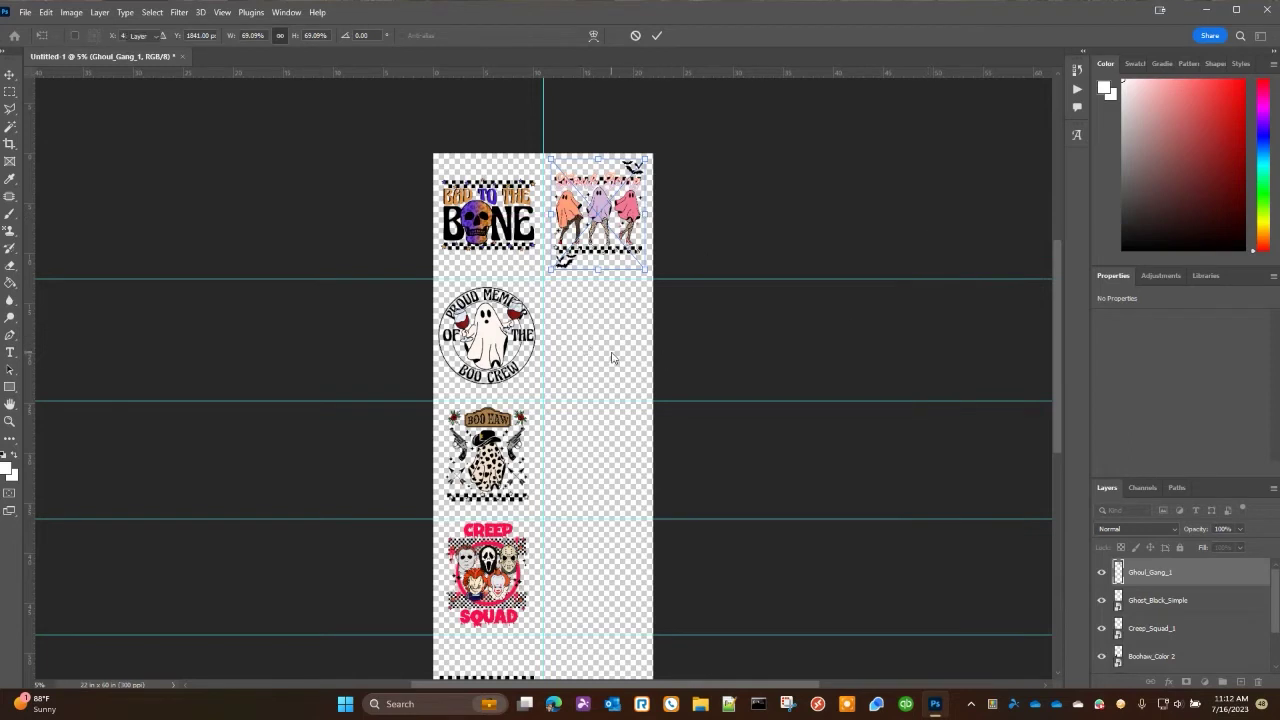
{"action": "key", "text": "Return"}
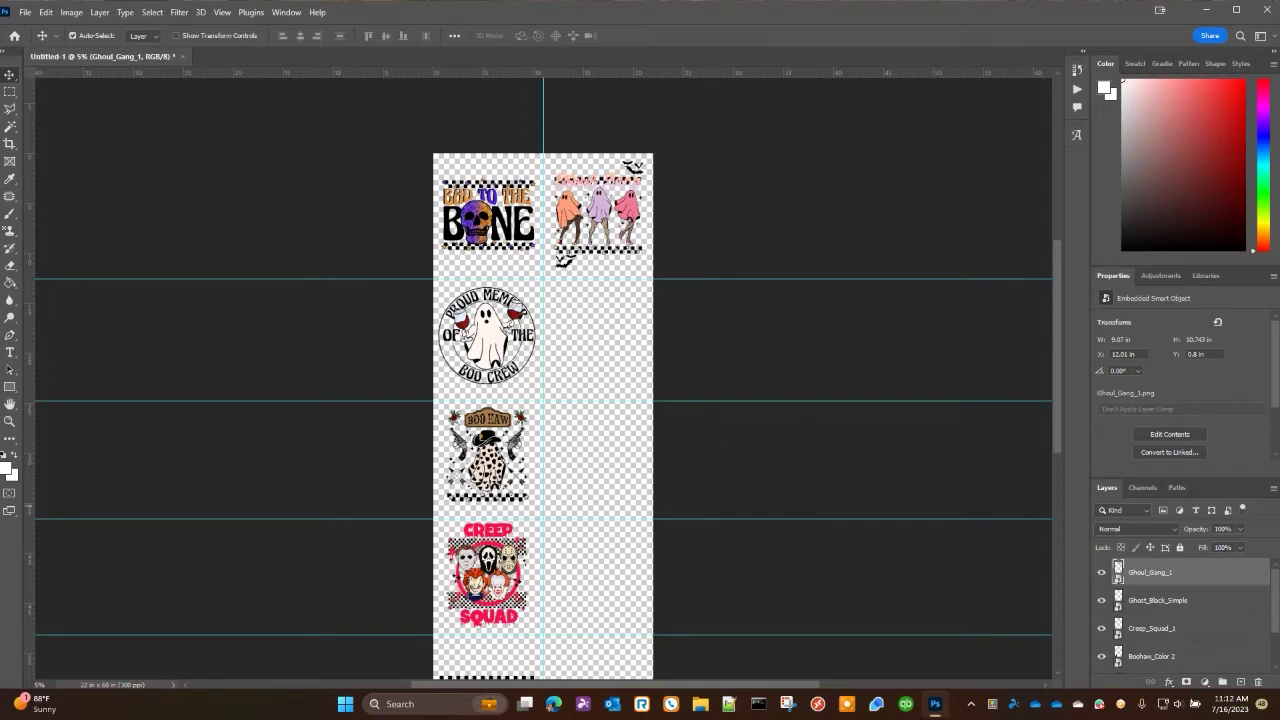
- Place the Creepin_It_Real 2 image in the second row's right cell, scaled to about 65%
{"action": "left_click_drag", "start_coordinate": [798, 376], "coordinate": [647, 292]}
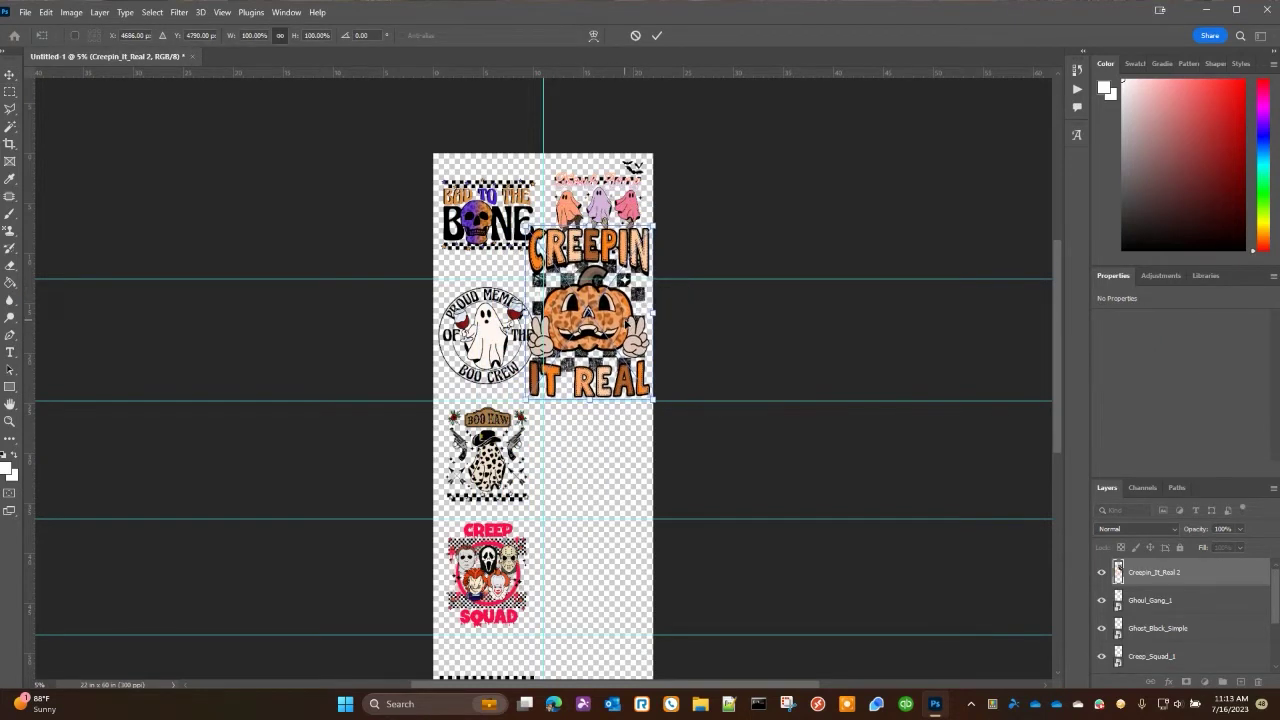
{"action": "left_click_drag", "start_coordinate": [527, 228], "coordinate": [570, 287]}
{"action": "left_click_drag", "start_coordinate": [608, 341], "coordinate": [597, 343]}
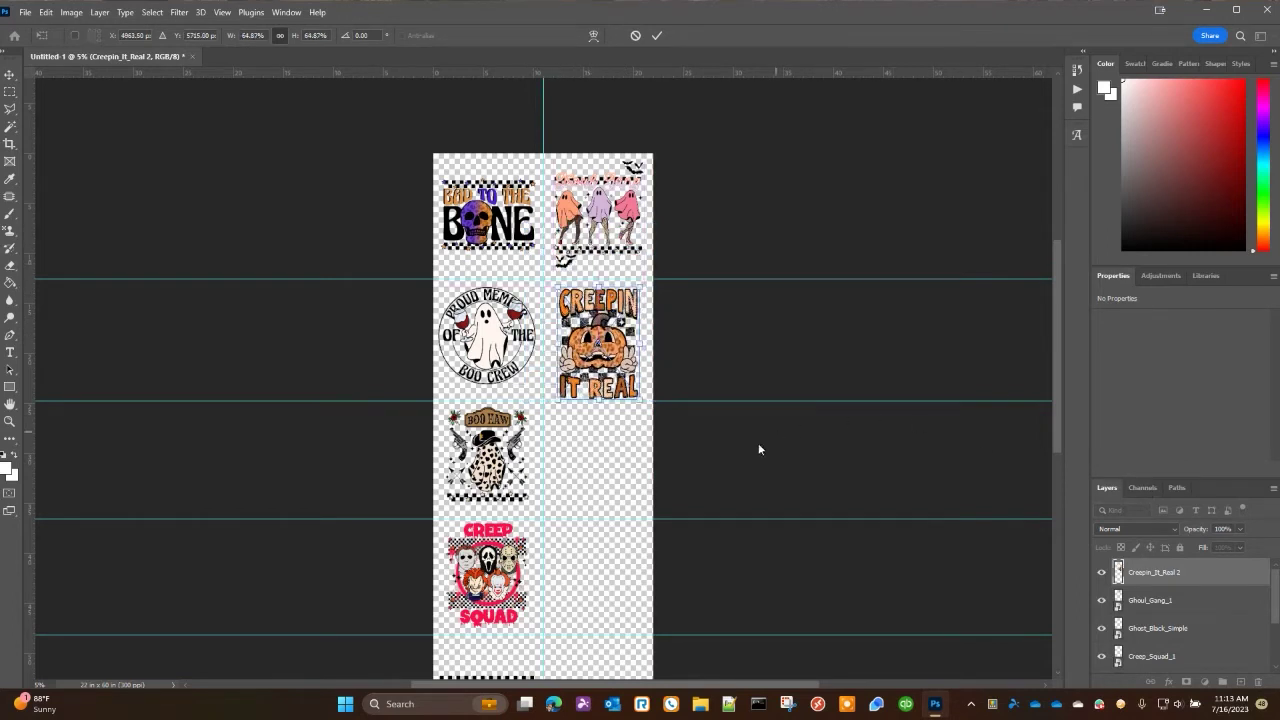
{"action": "key", "text": "Return"}
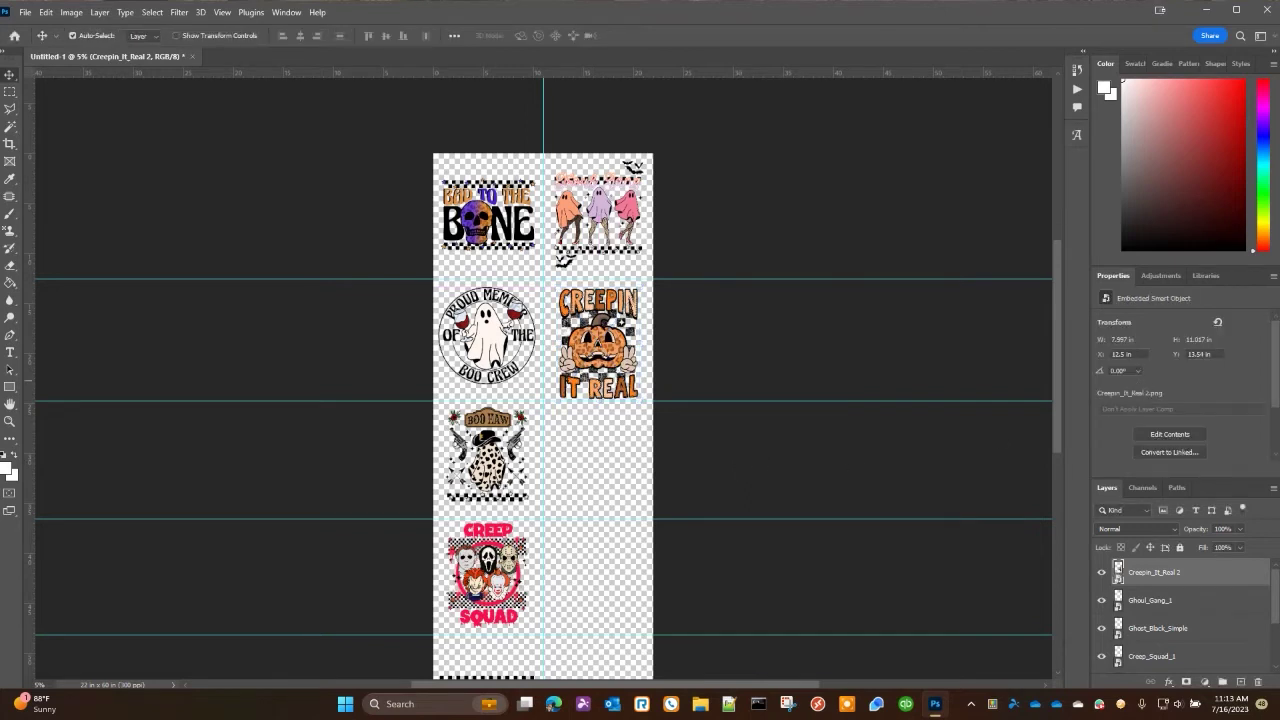
- Place the Freak_In_Sheets_Cream image in the third row's right cell, scaled down to about 10.1 inches wide
{"action": "left_click_drag", "start_coordinate": [779, 388], "coordinate": [628, 474]}
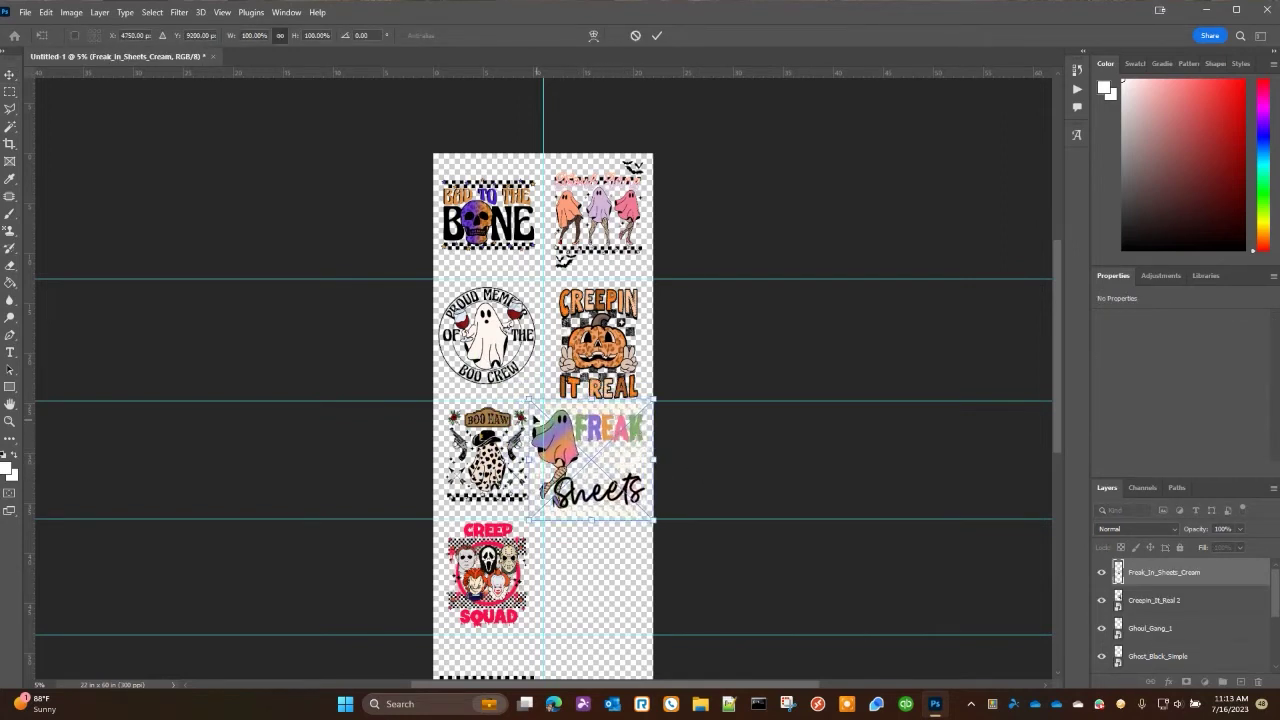
{"action": "left_click_drag", "start_coordinate": [529, 400], "coordinate": [551, 413]}
{"action": "left_click_drag", "start_coordinate": [600, 456], "coordinate": [600, 444]}
{"action": "key", "text": "Return"}
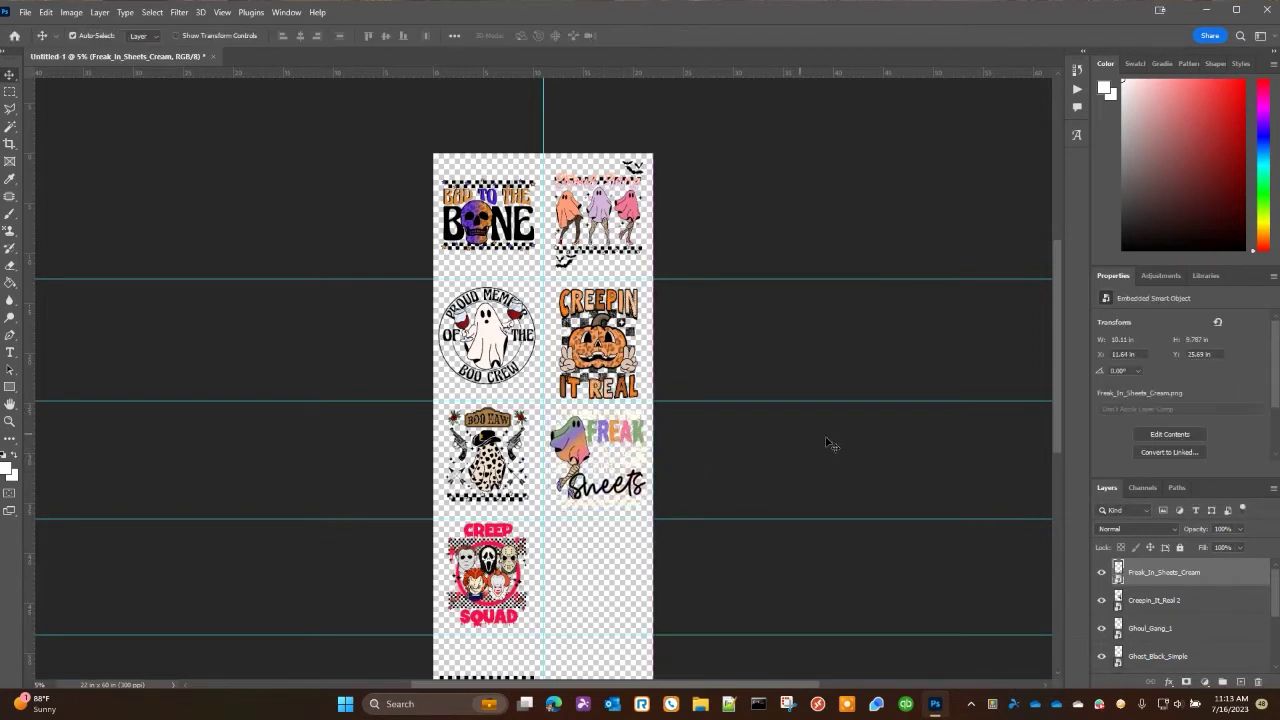
- Place the Spooky_Pink image in the fourth row's right cell, scaled to about 74%
{"action": "scroll", "coordinate": [830, 440], "scroll_direction": "down", "scroll_amount": 3}
{"action": "scroll", "coordinate": [822, 428], "scroll_direction": "down", "scroll_amount": 2}
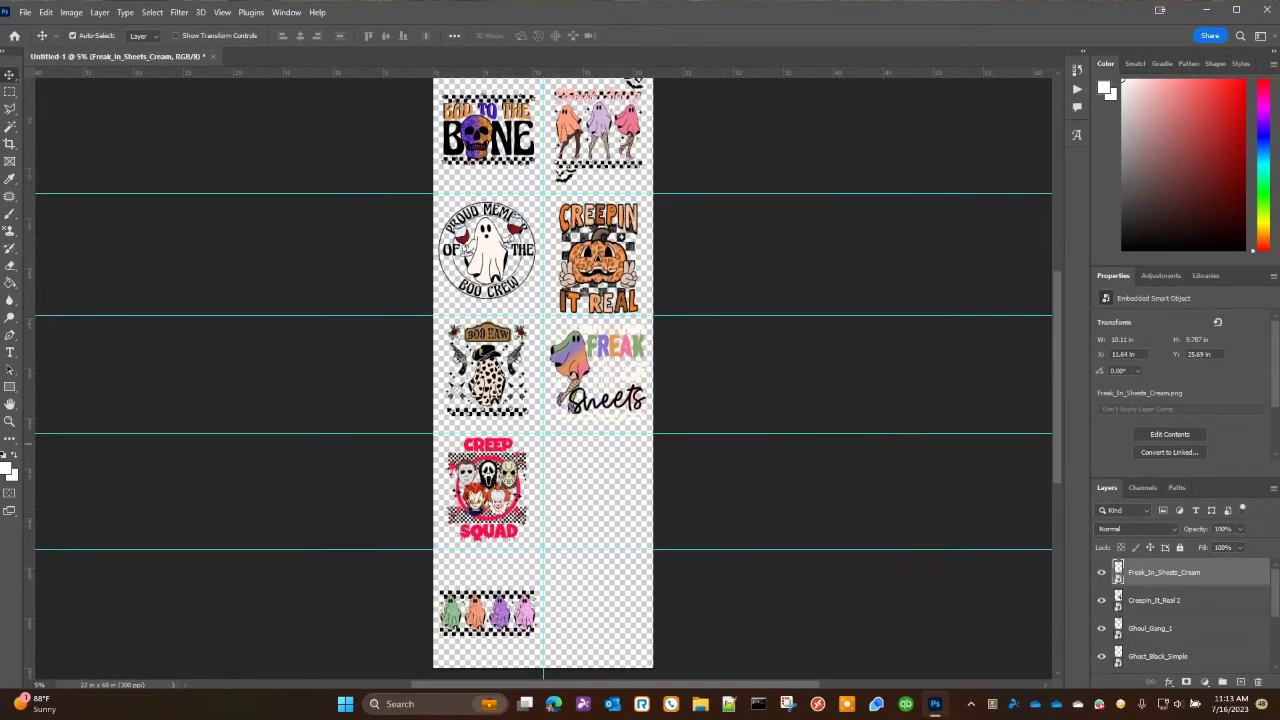
{"action": "left_click_drag", "start_coordinate": [712, 519], "coordinate": [590, 490]}
{"action": "left_click_drag", "start_coordinate": [566, 324], "coordinate": [635, 458]}
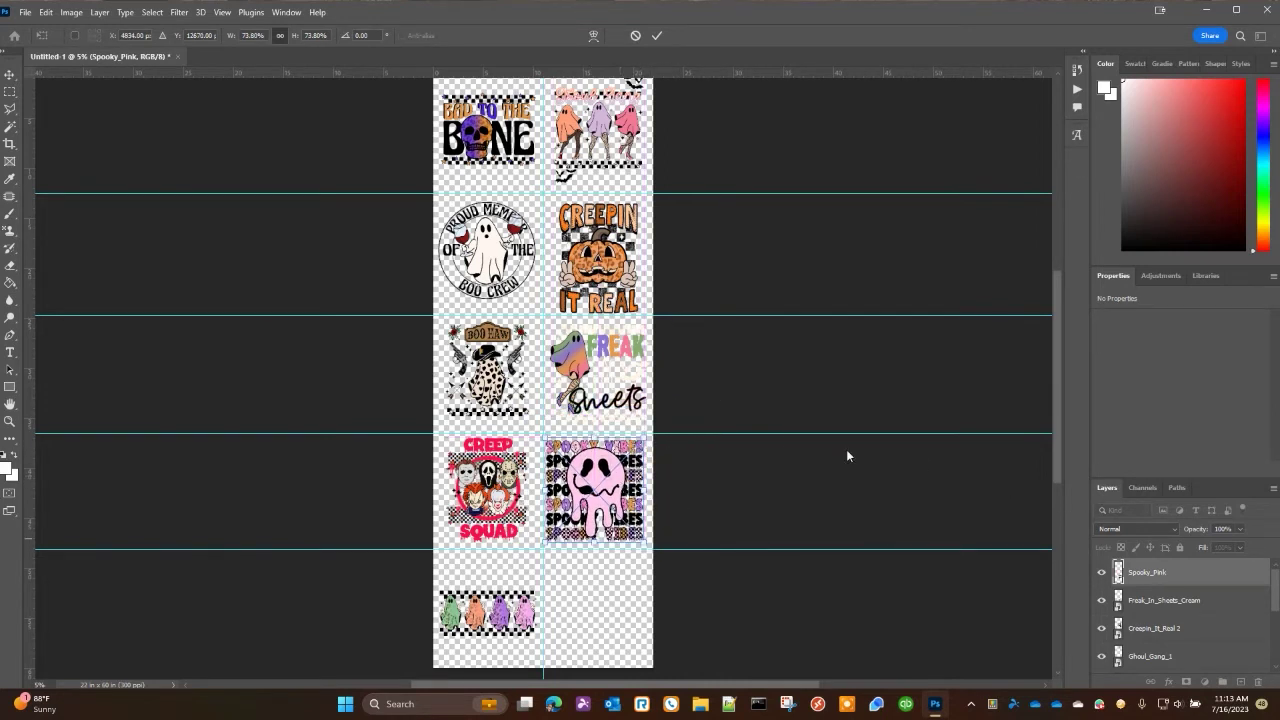
{"action": "key", "text": "Return"}
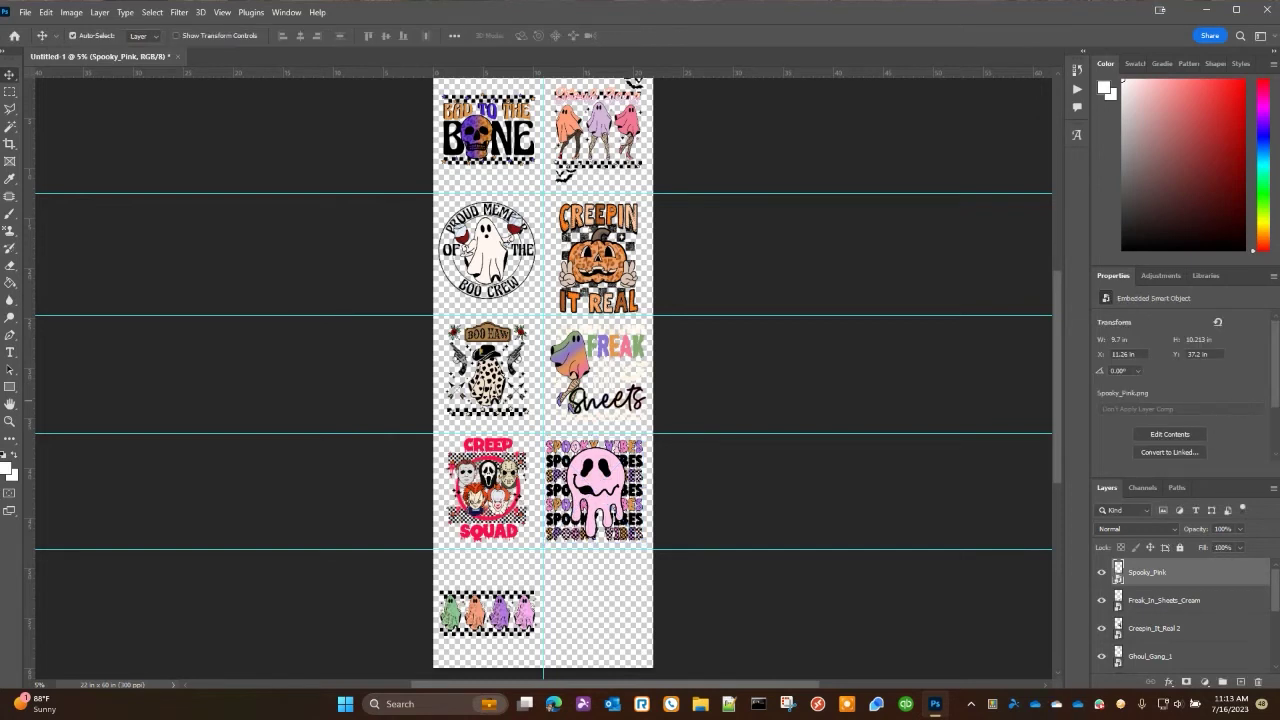
- Place the Howdy_Grunge image in the fifth row's right cell, scaled to about 78%
{"action": "left_click_drag", "start_coordinate": [1133, 556], "coordinate": [600, 606]}
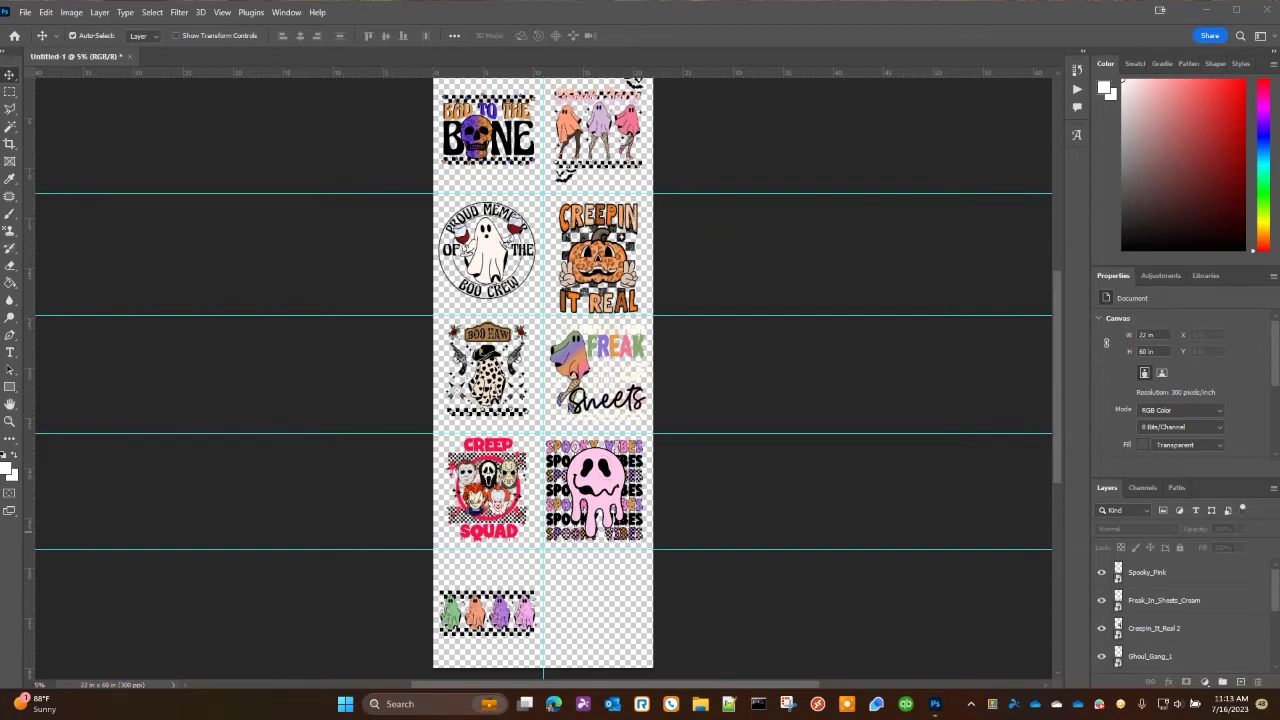
{"action": "mouse_move", "coordinate": [600, 606]}
{"action": "left_mouse_down"}
{"action": "mouse_move", "coordinate": [584, 540]}
{"action": "mouse_move", "coordinate": [584, 588]}
{"action": "left_mouse_up"}
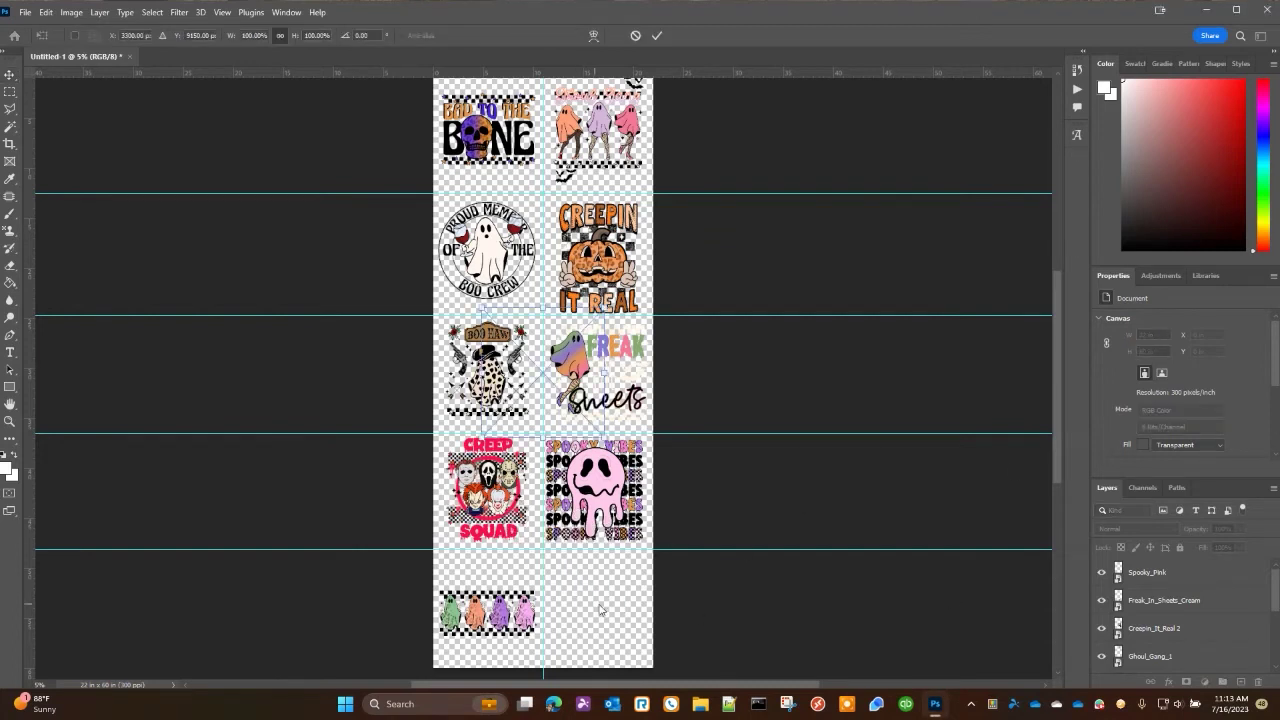
{"action": "left_click_drag", "start_coordinate": [567, 373], "coordinate": [605, 585]}
{"action": "scroll", "coordinate": [628, 600], "scroll_direction": "down", "scroll_amount": 1}
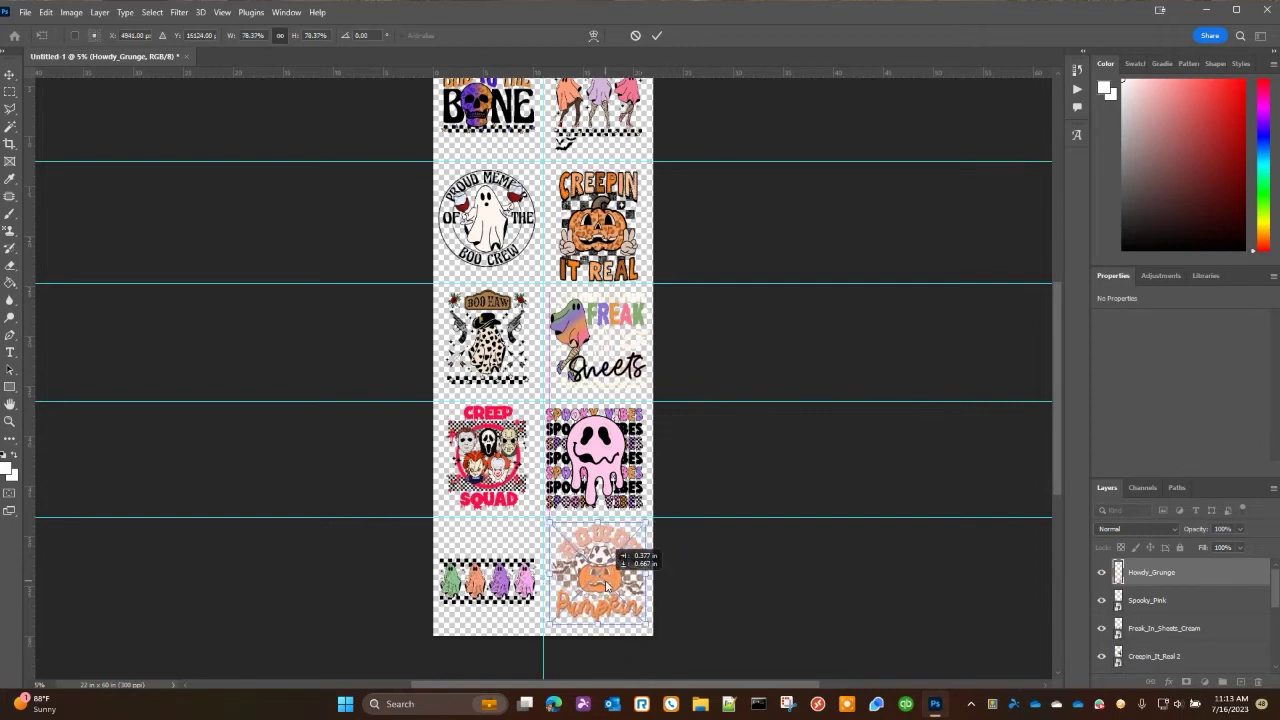
{"action": "left_click", "coordinate": [729, 583]}
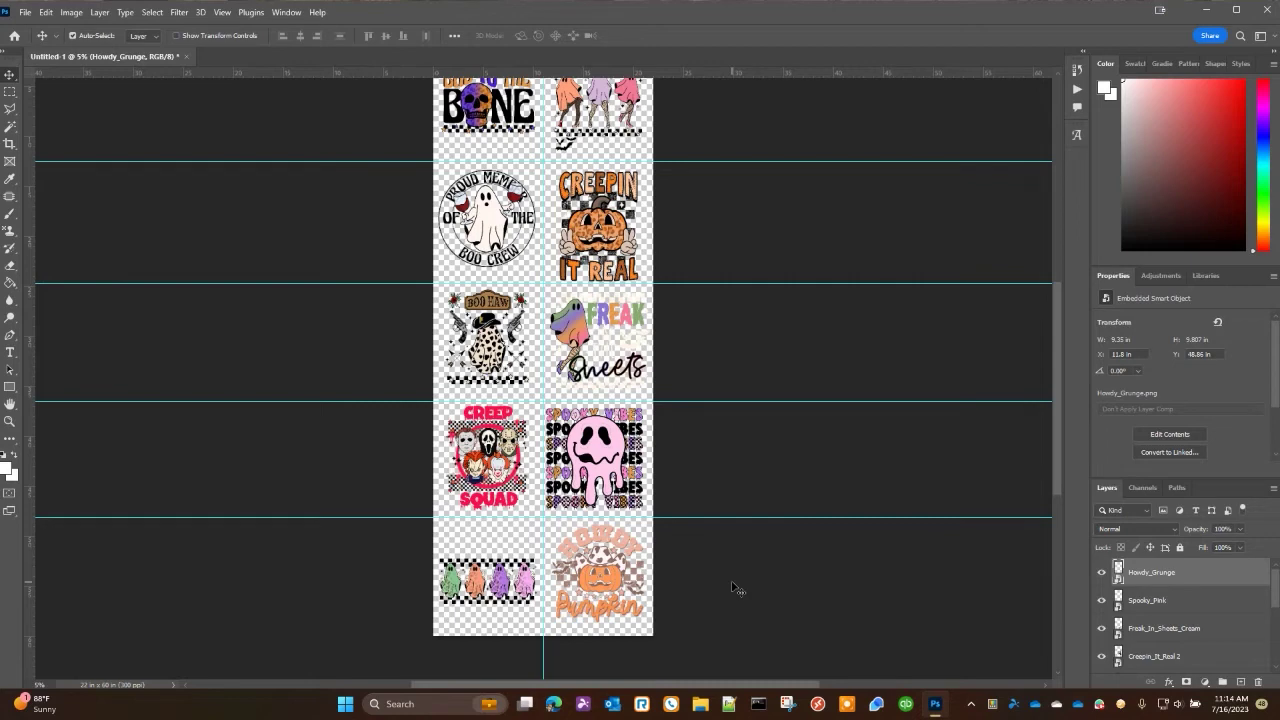
- Examine the whole gang sheet and its individual designs at different magnifications to check the two-column arrangement against the guides
{"action": "scroll", "coordinate": [797, 500], "scroll_direction": "up", "scroll_amount": 1}
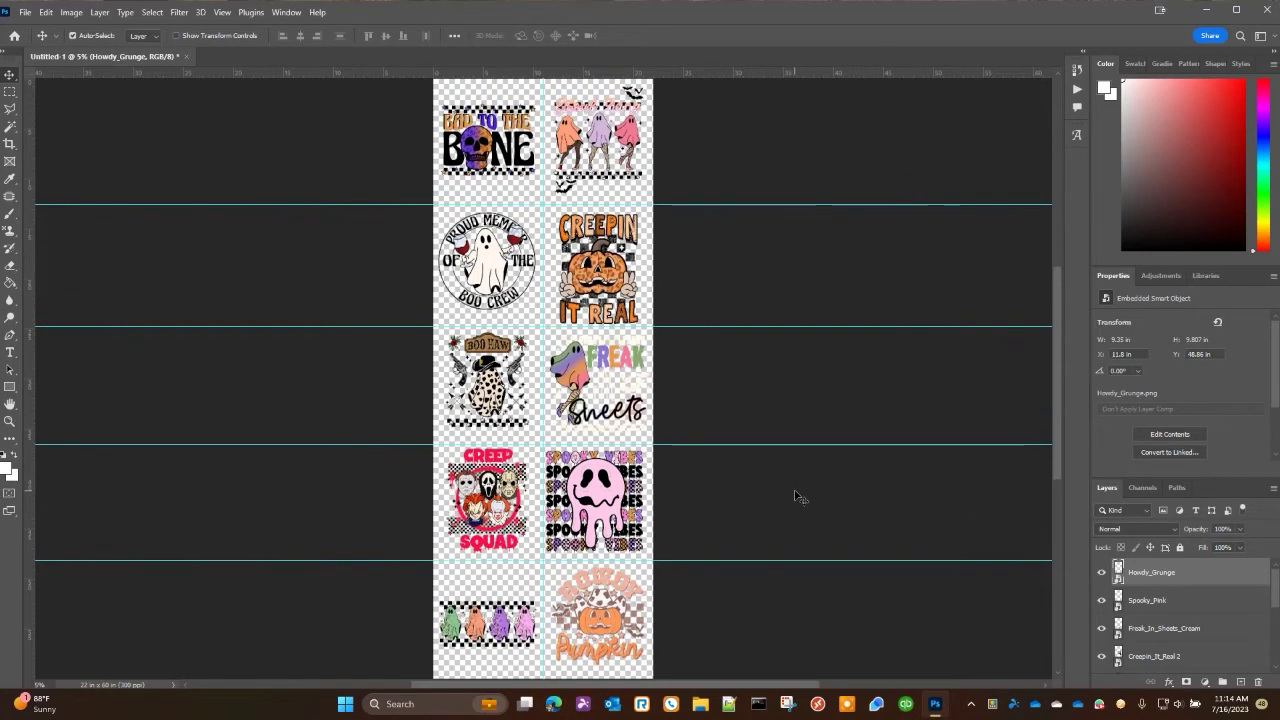
{"action": "scroll", "coordinate": [790, 490], "scroll_direction": "down", "scroll_amount": 1}
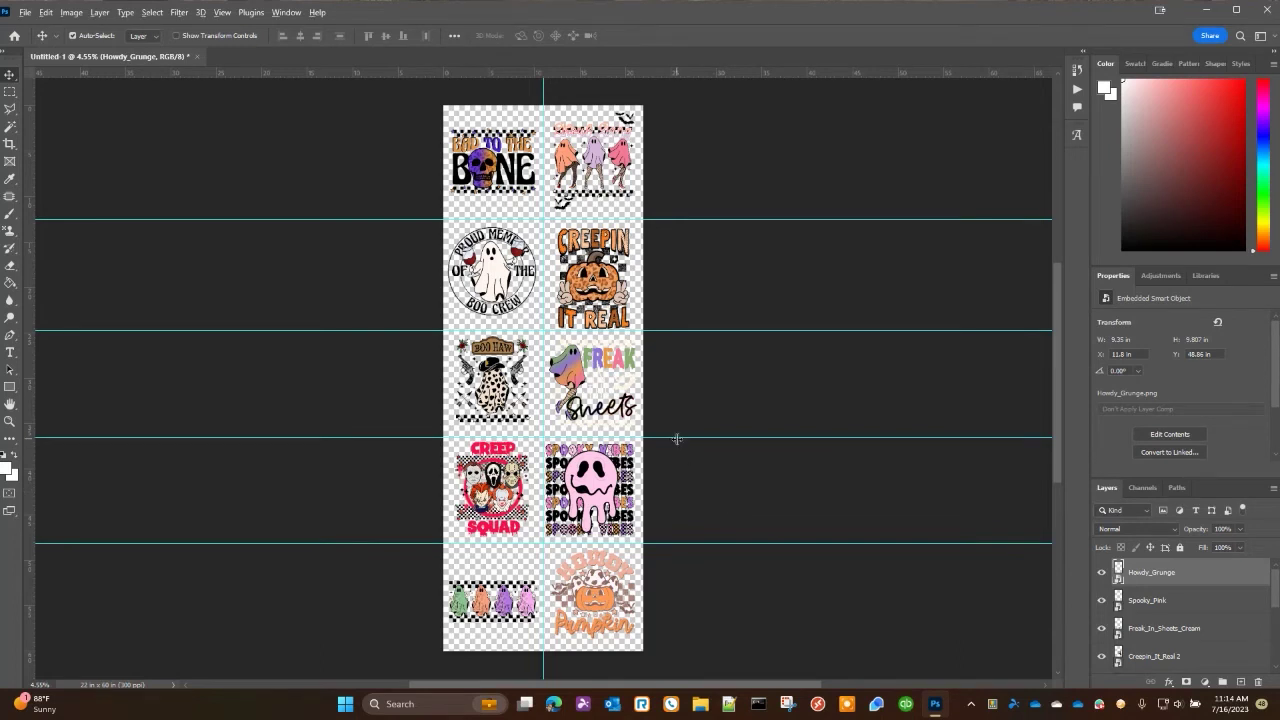
{"action": "scroll", "coordinate": [678, 440], "scroll_direction": "down", "scroll_amount": 1}
{"action": "scroll", "coordinate": [680, 440], "scroll_direction": "up", "scroll_amount": 3}
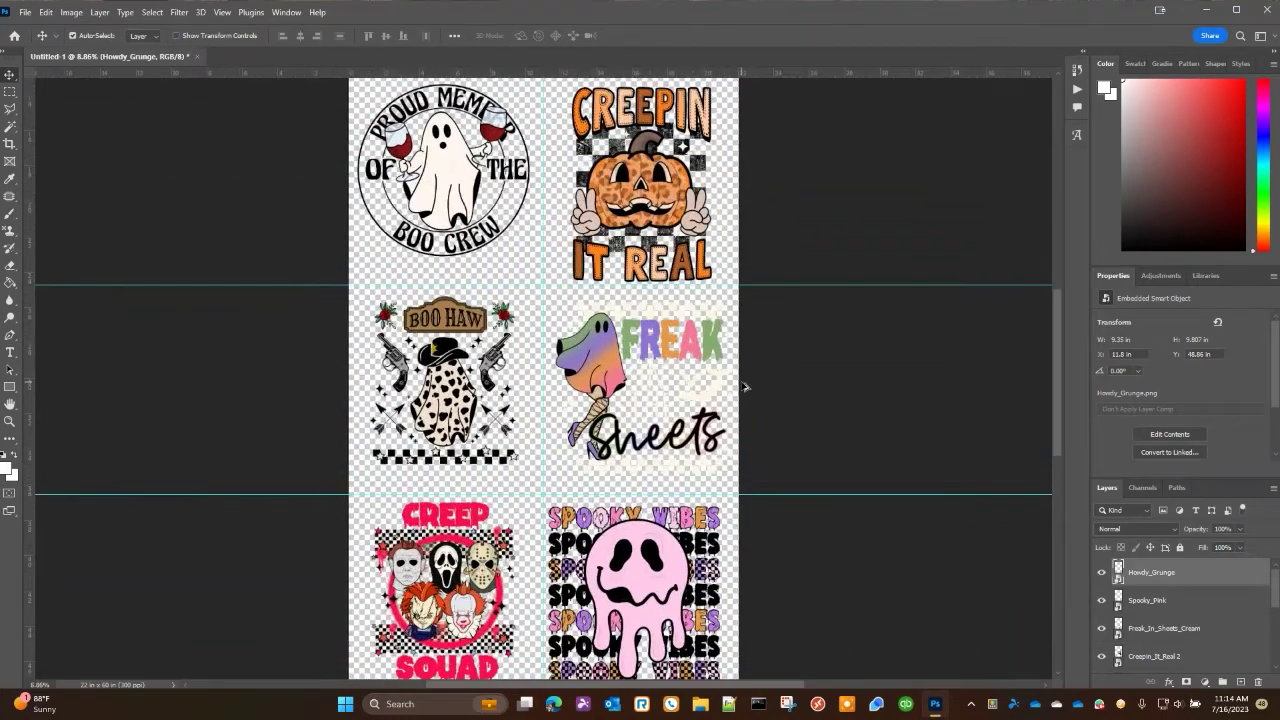
{"action": "scroll", "coordinate": [746, 390], "scroll_direction": "down", "scroll_amount": 3}
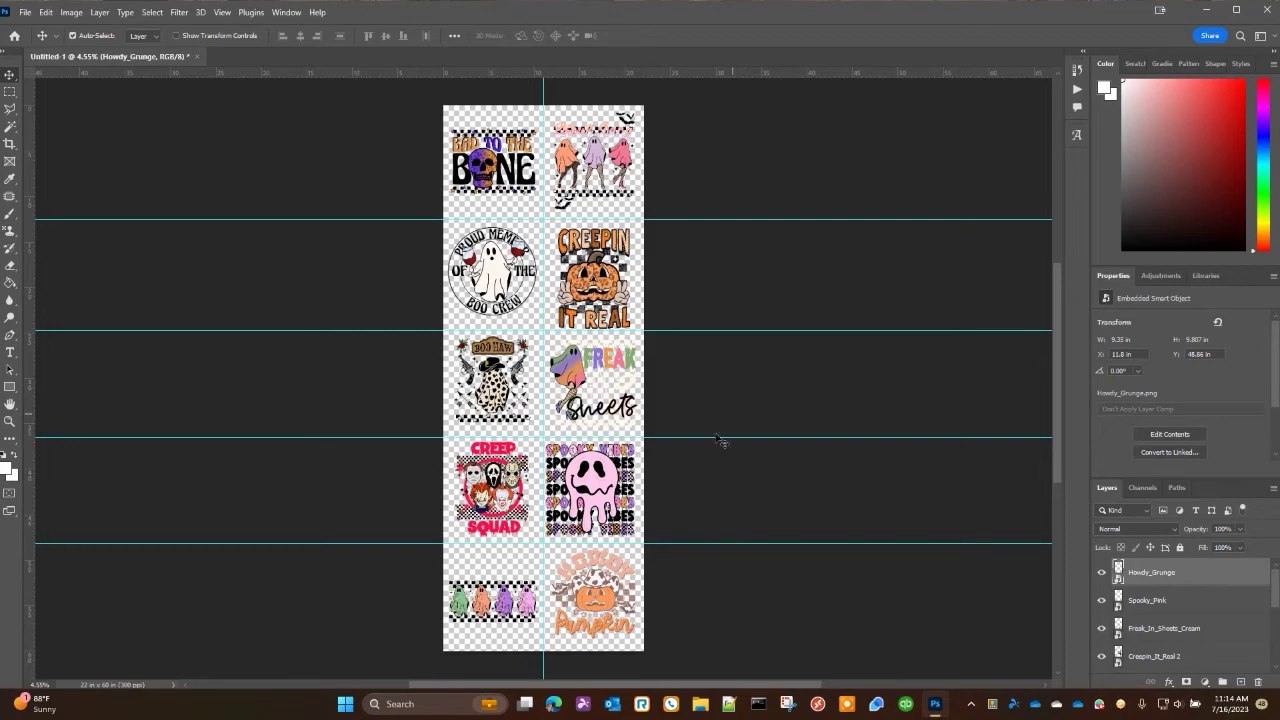
{"action": "scroll", "coordinate": [680, 422], "scroll_direction": "up", "scroll_amount": 3}
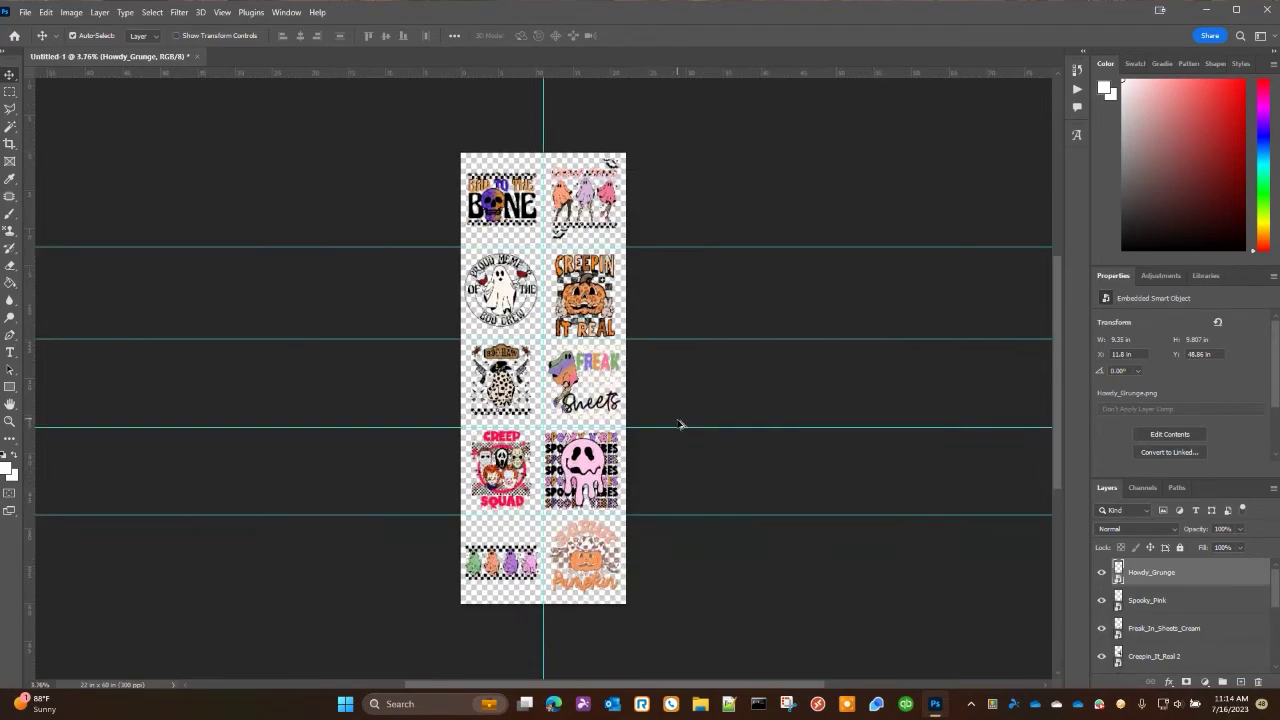
{"action": "scroll", "coordinate": [685, 443], "scroll_direction": "down", "scroll_amount": 4}
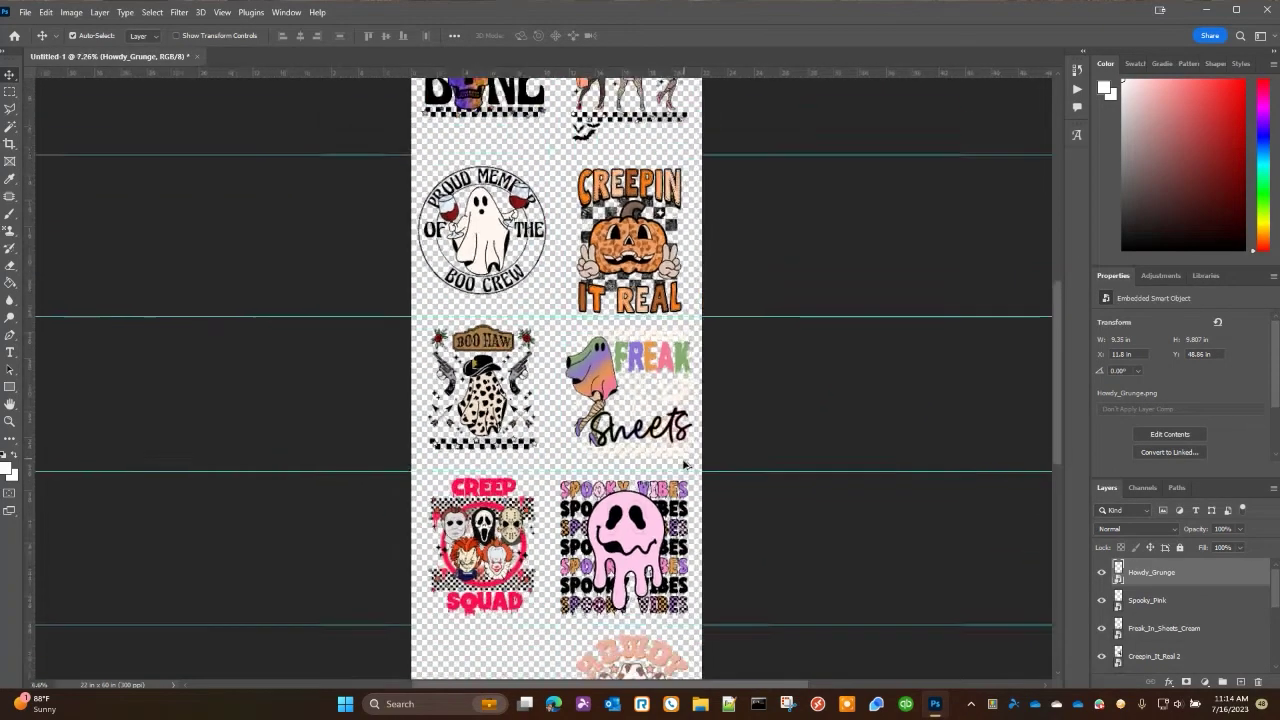
{"action": "scroll", "coordinate": [658, 453], "scroll_direction": "up", "scroll_amount": 4}
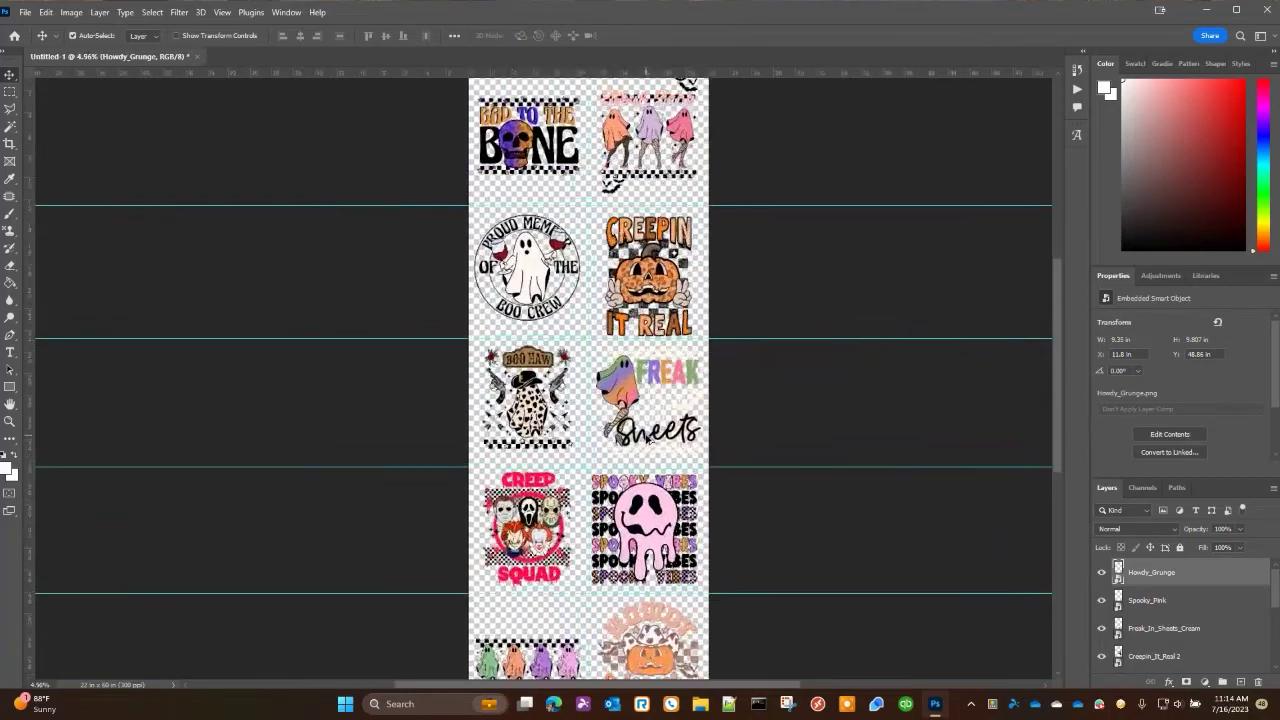
{"action": "scroll", "coordinate": [644, 440], "scroll_direction": "down", "scroll_amount": 3}
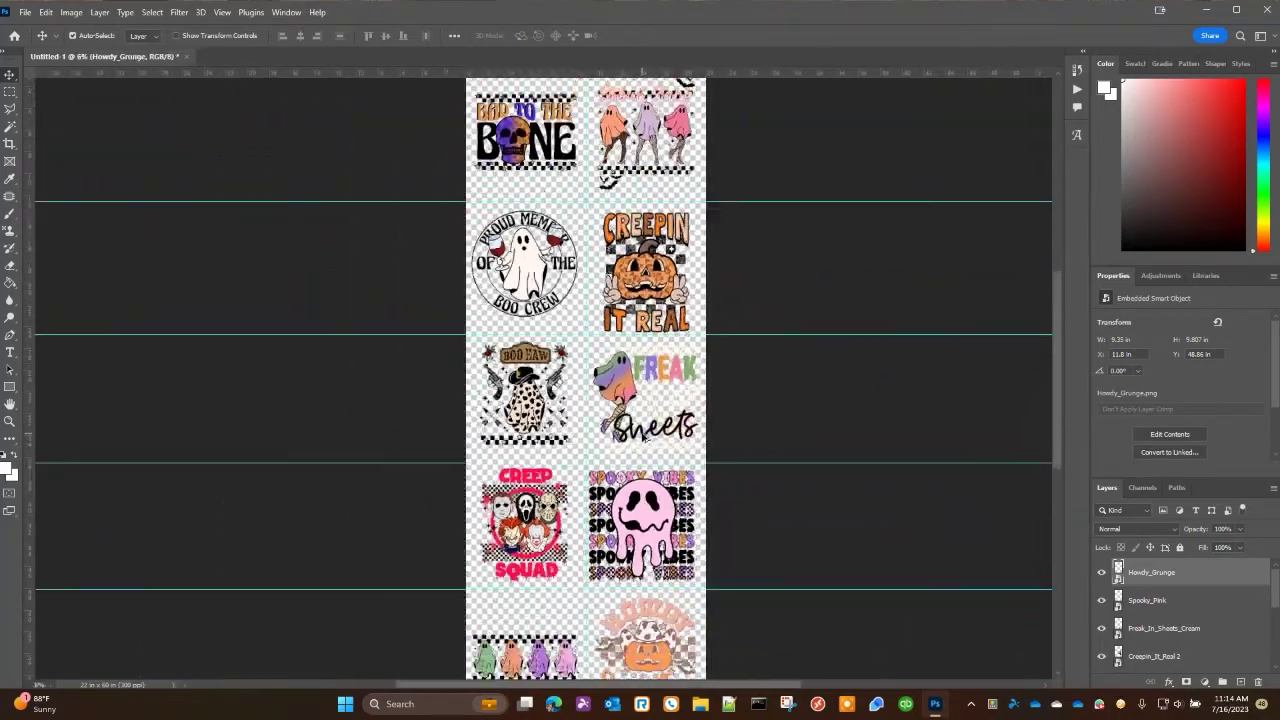
- Review each row's designs up close against the guides, and view the full sheet
{"action": "scroll", "coordinate": [636, 412], "scroll_direction": "up", "scroll_amount": 5}
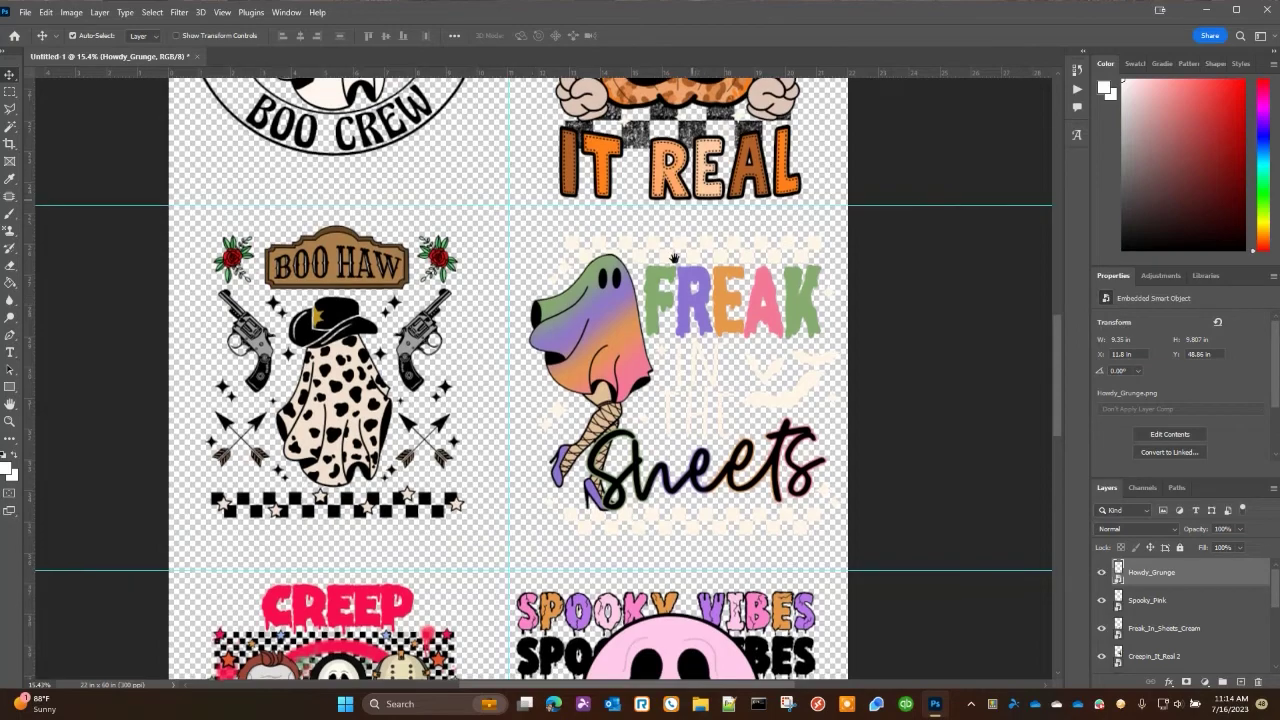
{"action": "scroll", "coordinate": [532, 295], "scroll_direction": "up", "scroll_amount": 8}
{"action": "scroll", "coordinate": [682, 527], "scroll_direction": "down", "scroll_amount": 10}
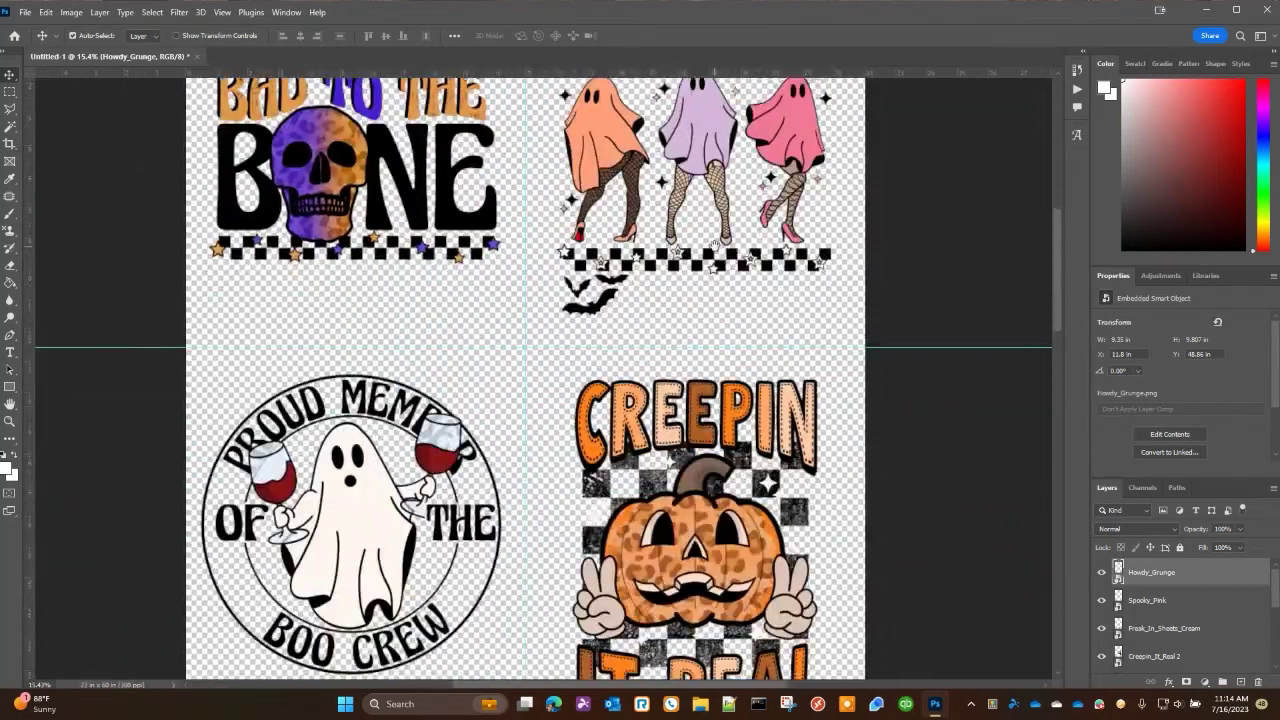
{"action": "scroll", "coordinate": [594, 362], "scroll_direction": "down", "scroll_amount": 5}
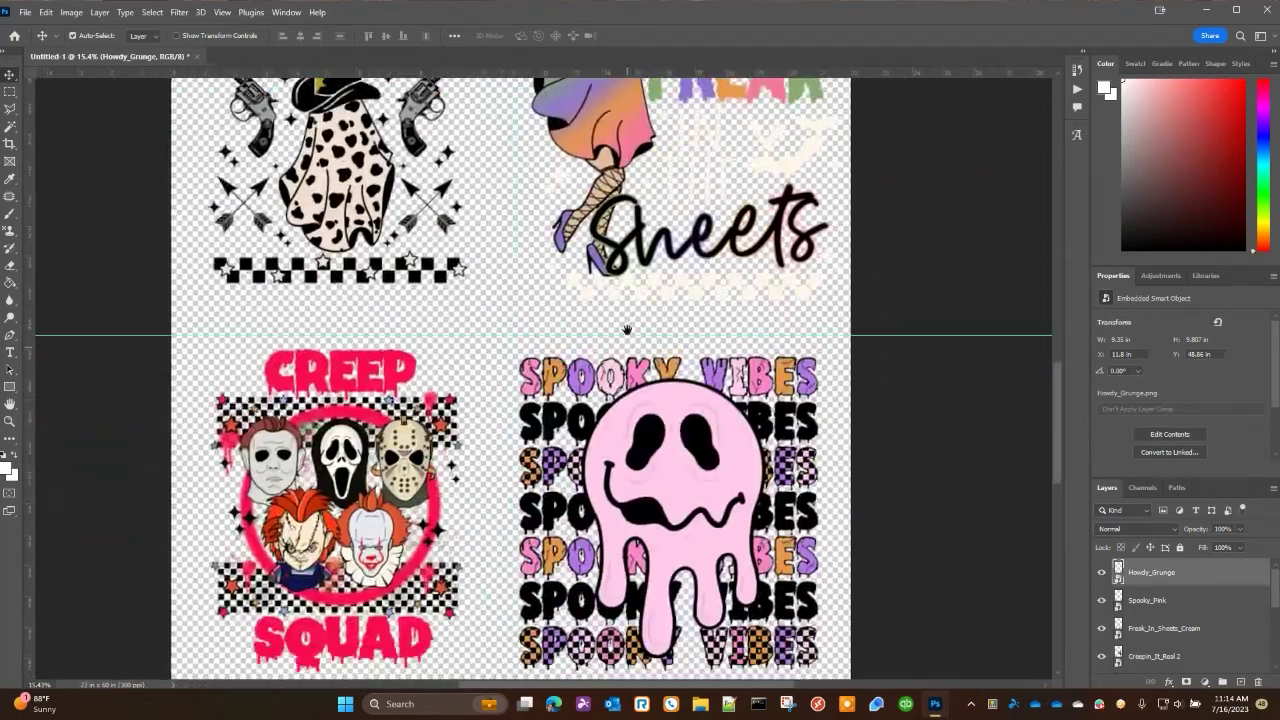
{"action": "scroll", "coordinate": [592, 360], "scroll_direction": "down", "scroll_amount": 5}
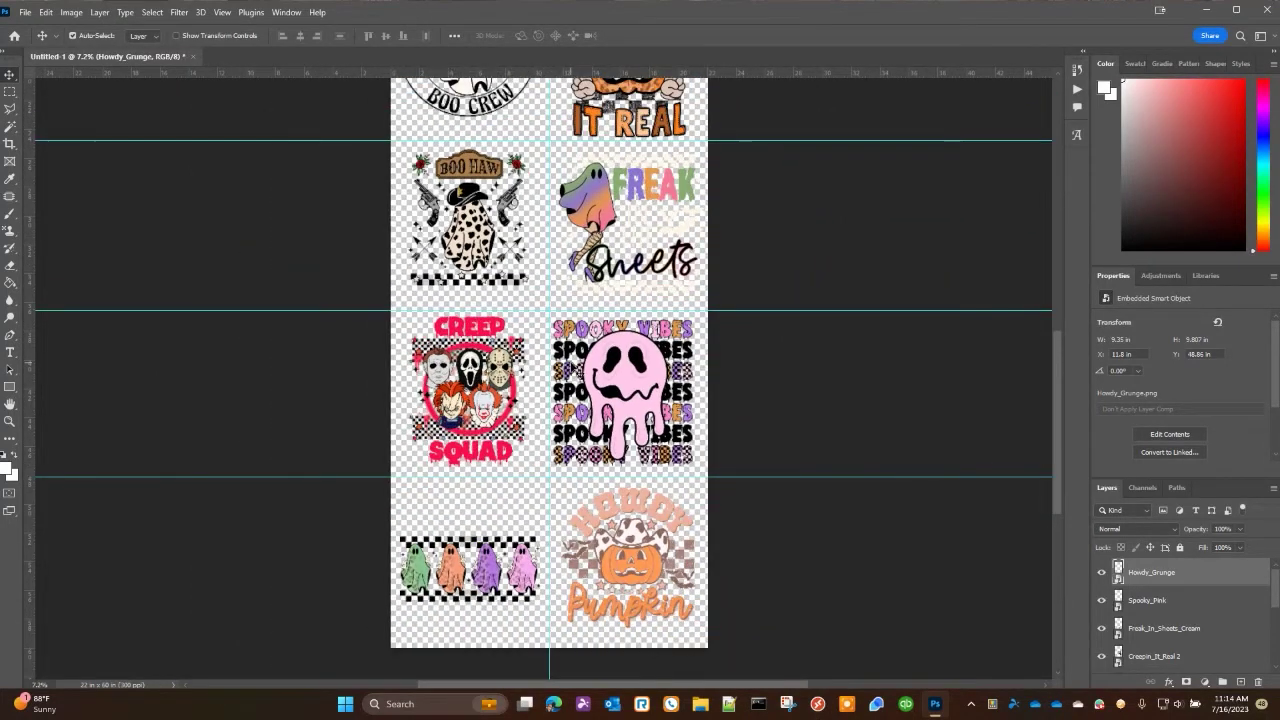
{"action": "key", "text": "ctrl"}
{"action": "scroll", "coordinate": [575, 372], "scroll_direction": "down", "scroll_amount": 2}
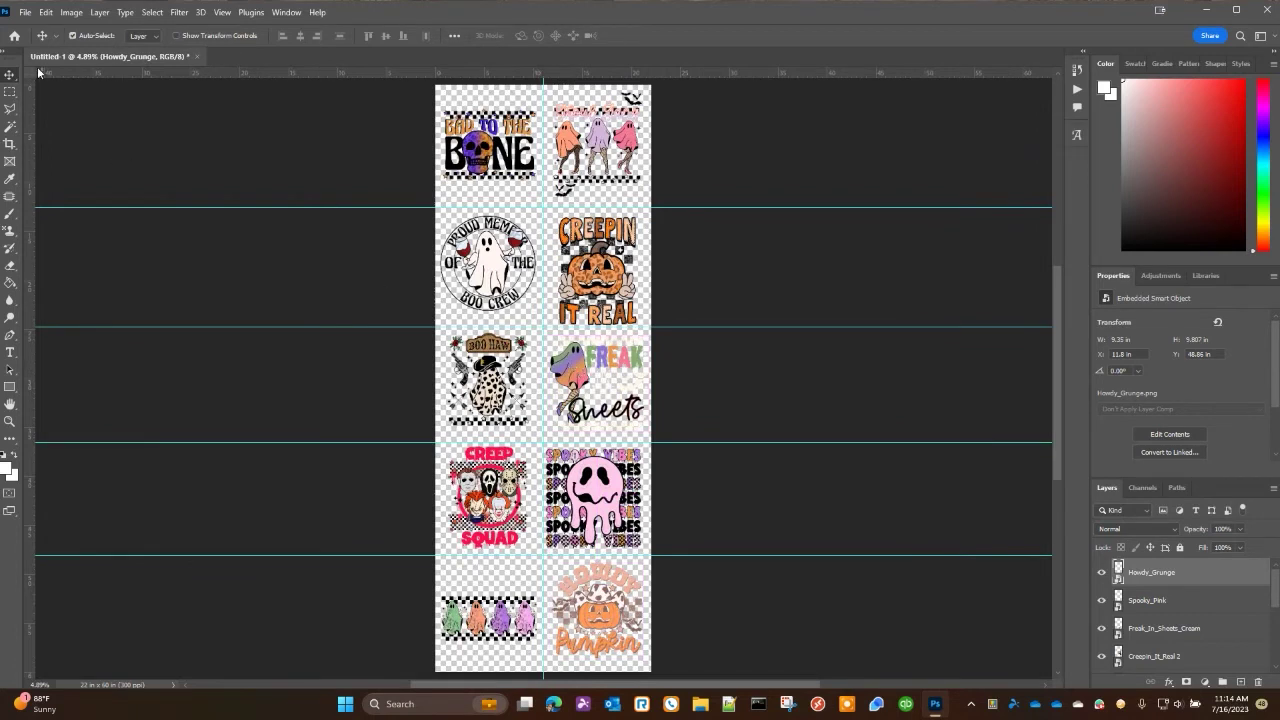
- Select the five left-column designs and distribute them vertically and horizontally
{"action": "left_click_drag", "start_coordinate": [375, 108], "coordinate": [515, 655]}
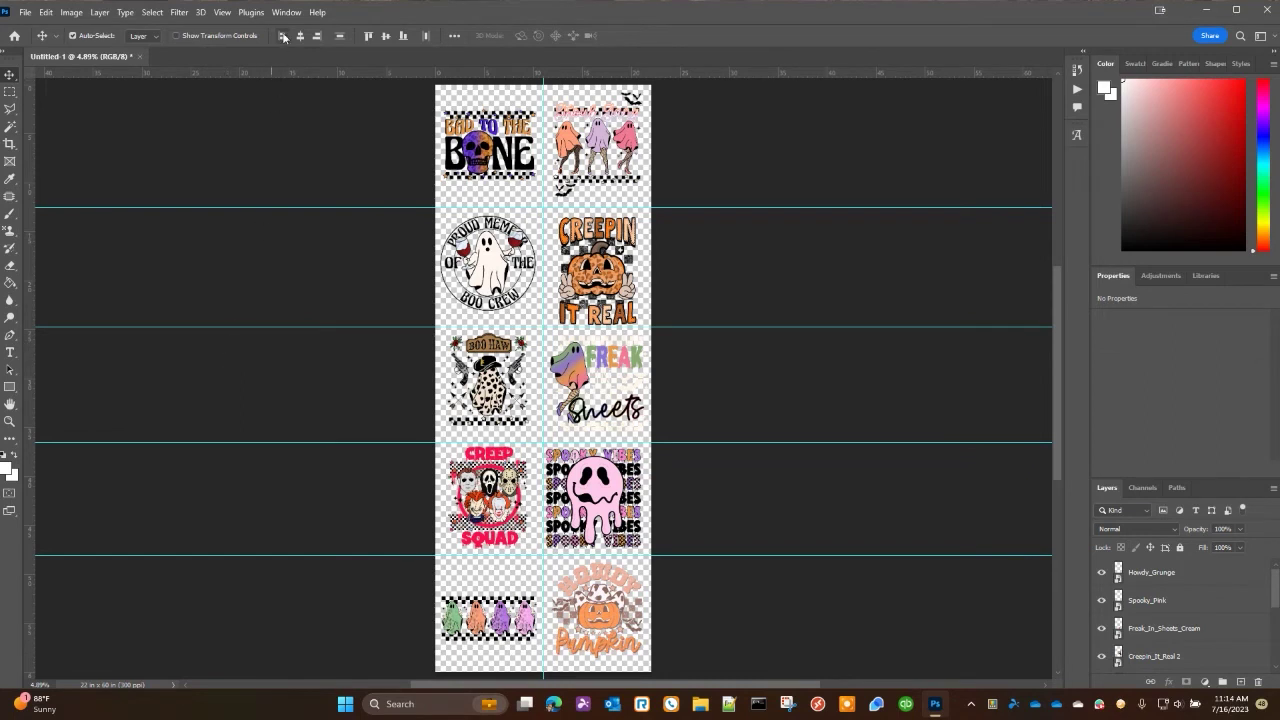
{"action": "left_click", "coordinate": [341, 36]}
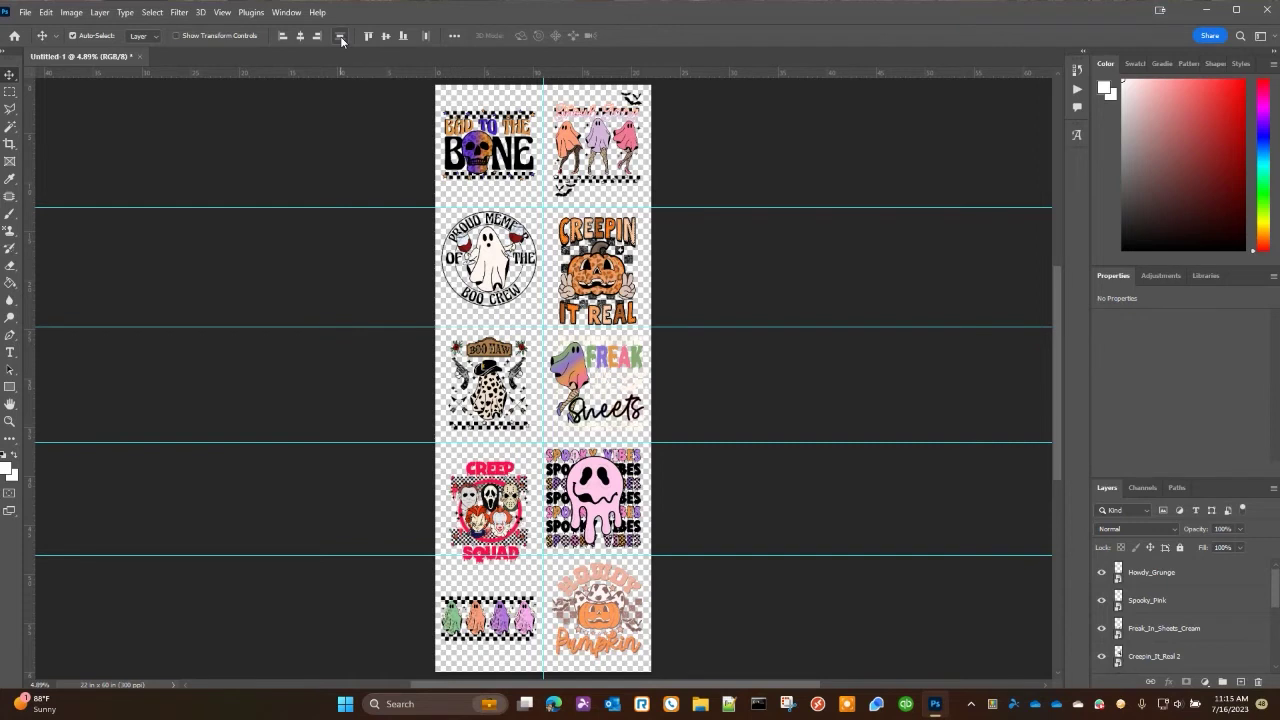
{"action": "left_click", "coordinate": [426, 36]}
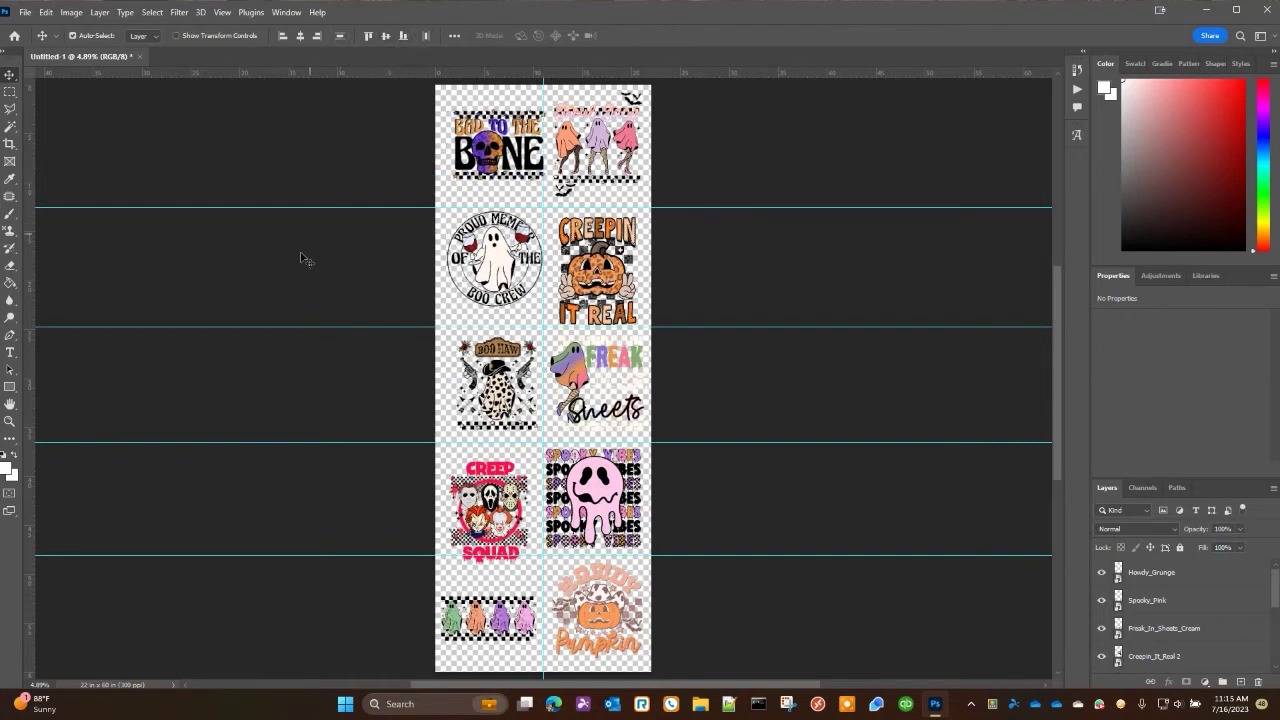
- Select the five right-column designs, align their horizontal centres, and distribute them vertically and horizontally
{"action": "left_click", "coordinate": [737, 622]}
{"action": "left_click_drag", "start_coordinate": [801, 636], "coordinate": [575, 118]}
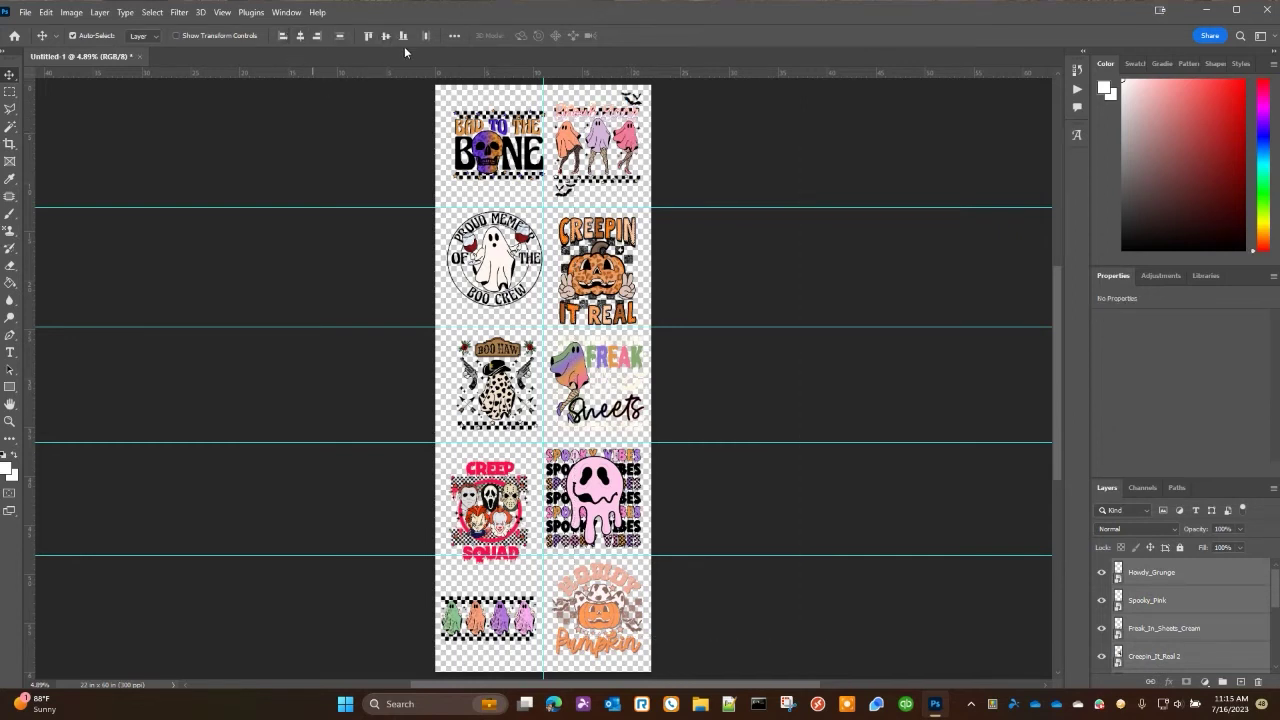
{"action": "left_click", "coordinate": [301, 38]}
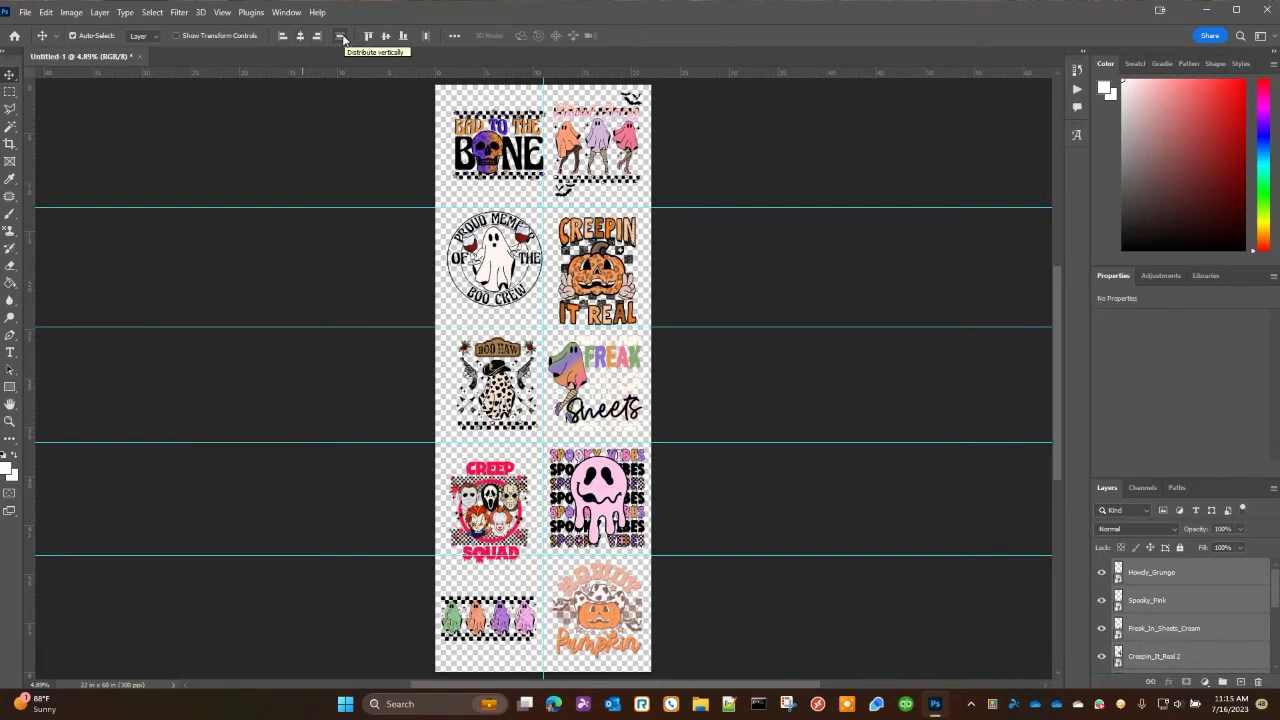
{"action": "left_click", "coordinate": [342, 37]}
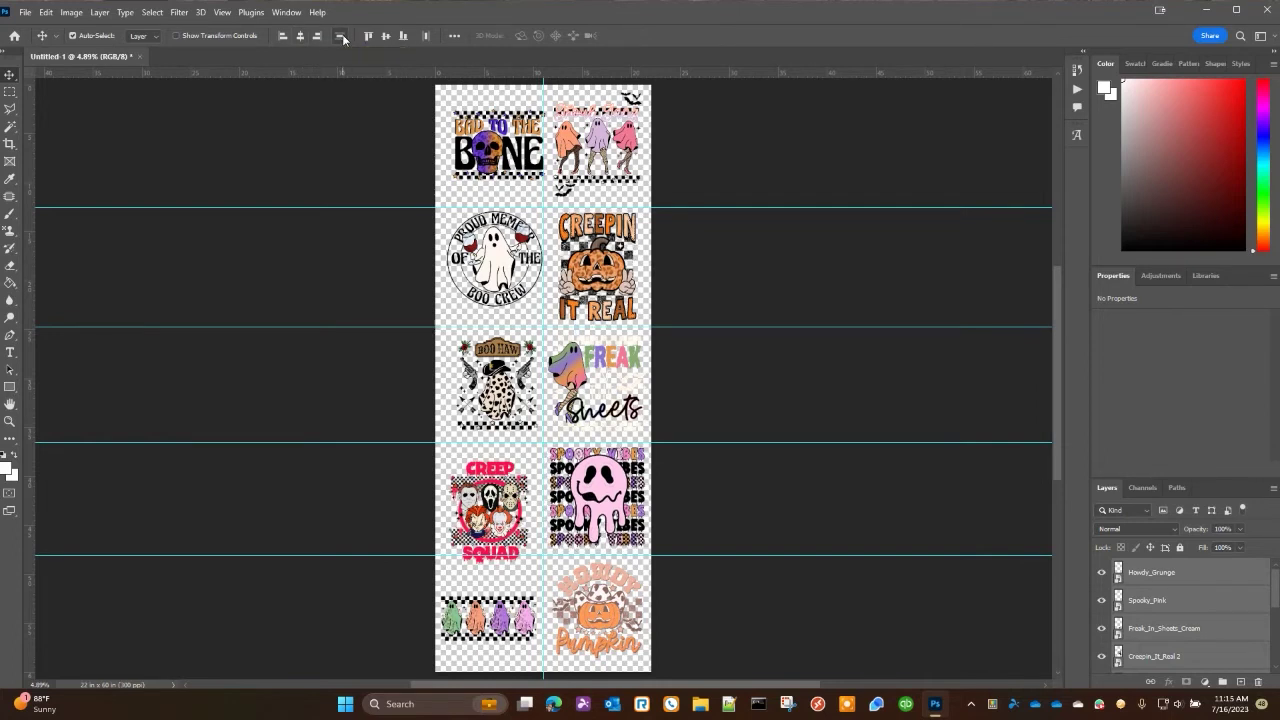
{"action": "left_click", "coordinate": [427, 37]}
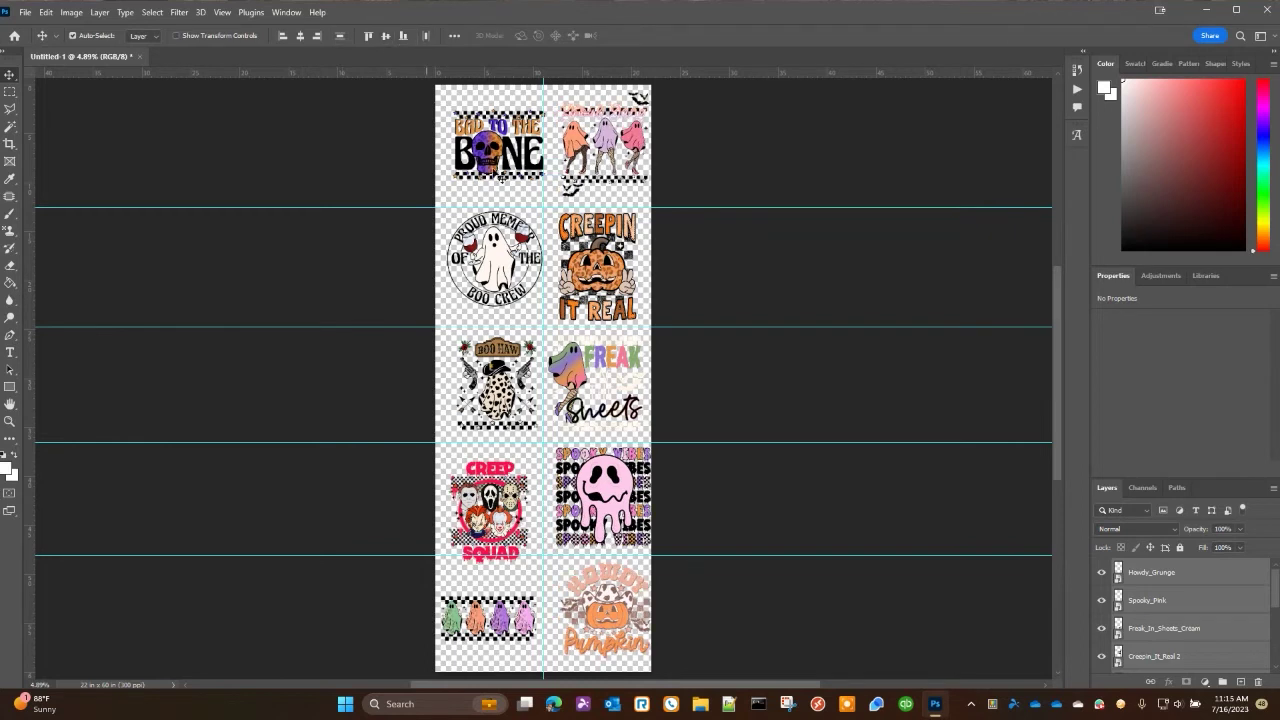
- Nudge the five right-column designs left together, away from the sheet's right edge, and deselect them
{"action": "left_click", "coordinate": [770, 354]}
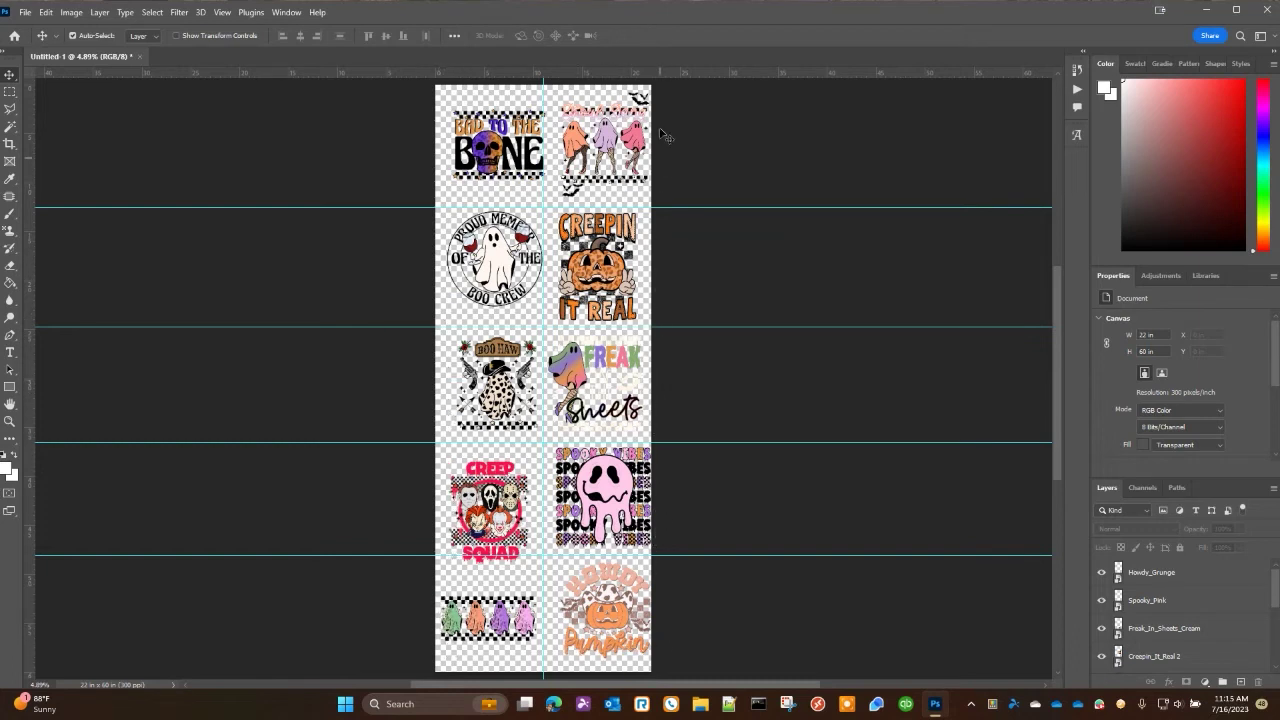
{"action": "left_click_drag", "start_coordinate": [728, 626], "coordinate": [575, 124]}
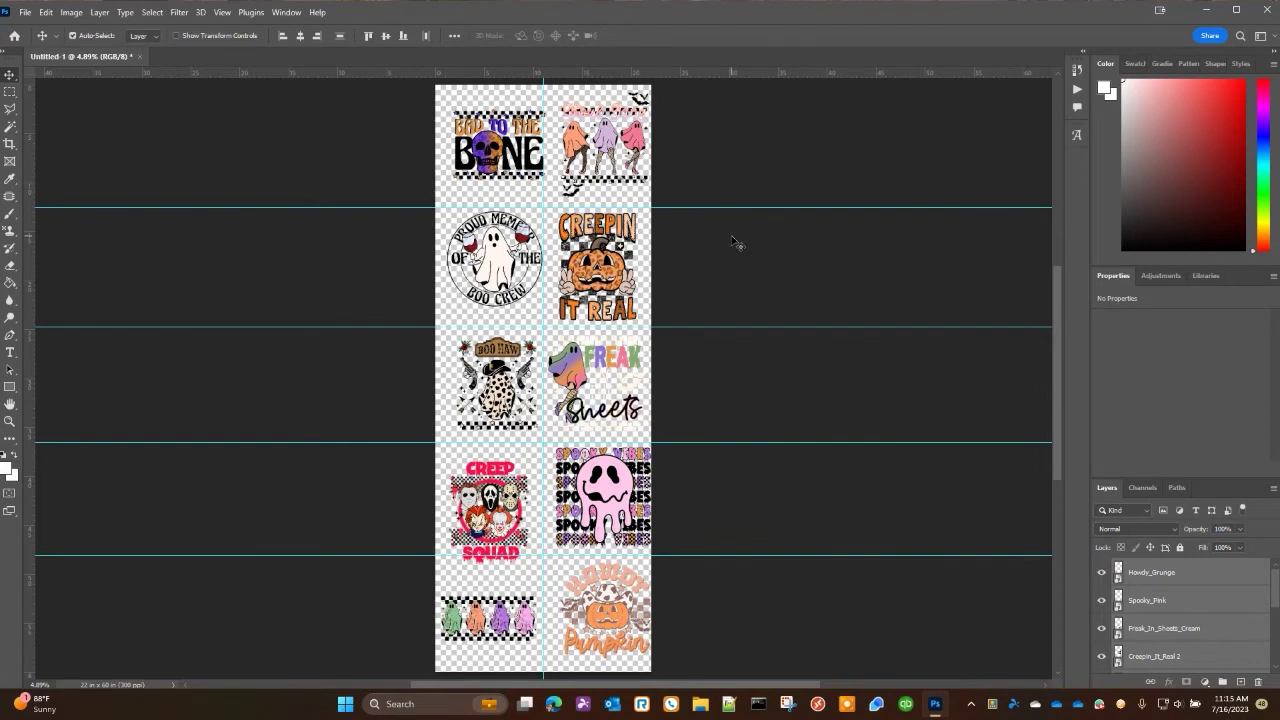
{"action": "key", "text": "shift+Left"}
{"action": "key", "text": "shift+Left"}
{"action": "key", "text": "shift+Left"}
{"action": "key", "text": "shift+Left"}
{"action": "key", "text": "shift+Left"}
{"action": "key", "text": "shift+Left"}
{"action": "key", "text": "shift+Left"}
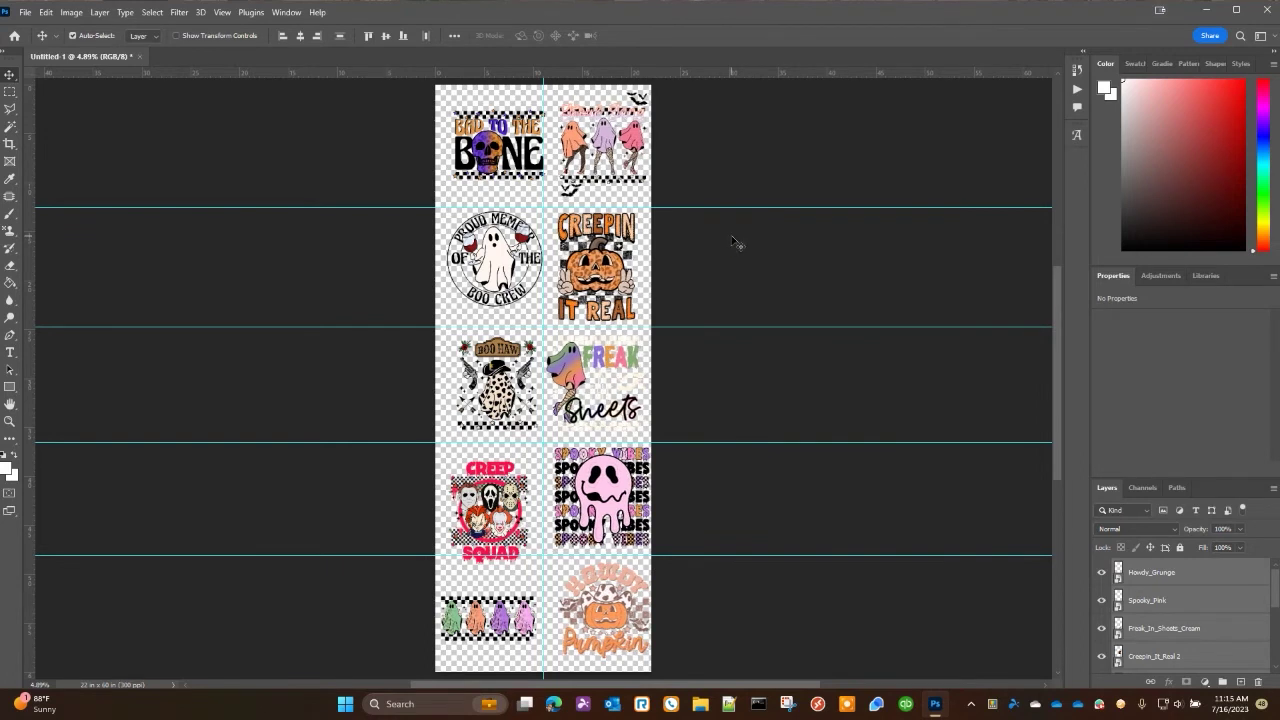
{"action": "key", "text": "shift+Left"}
{"action": "key", "text": "shift+Left"}
{"action": "key", "text": "shift+Left"}
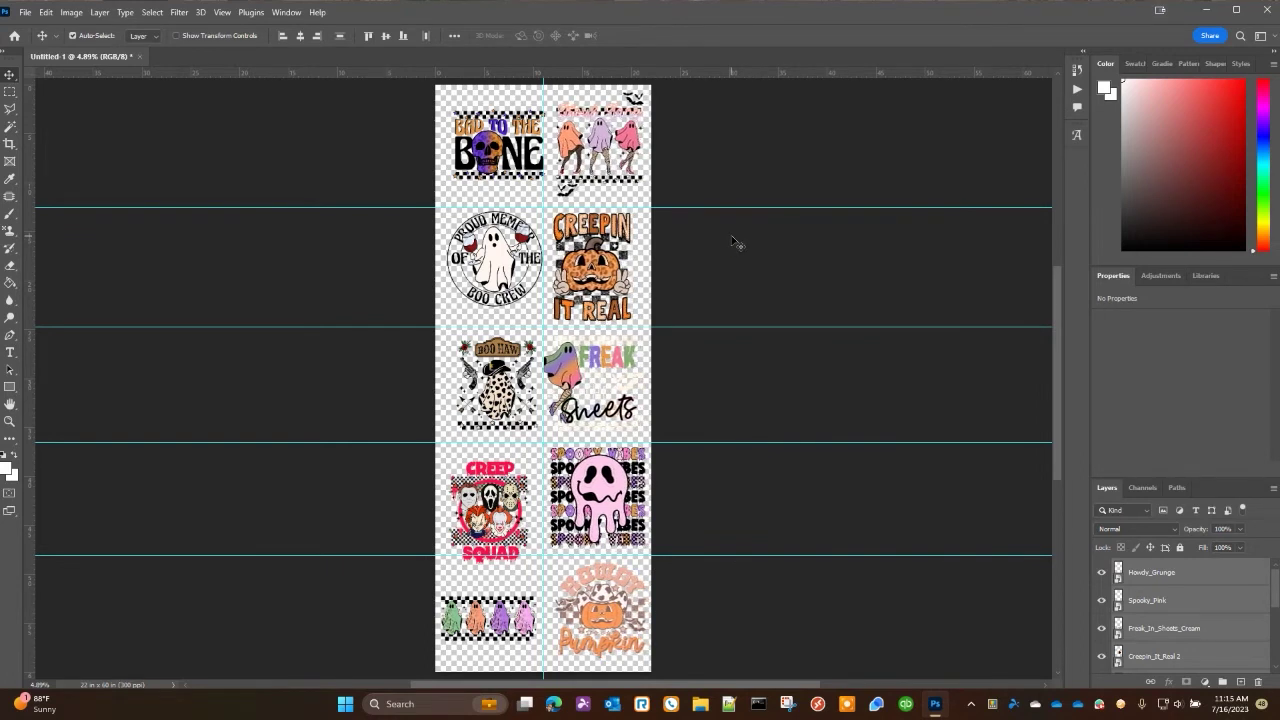
{"action": "key", "text": "shift+Left"}
{"action": "key", "text": "shift+Left"}
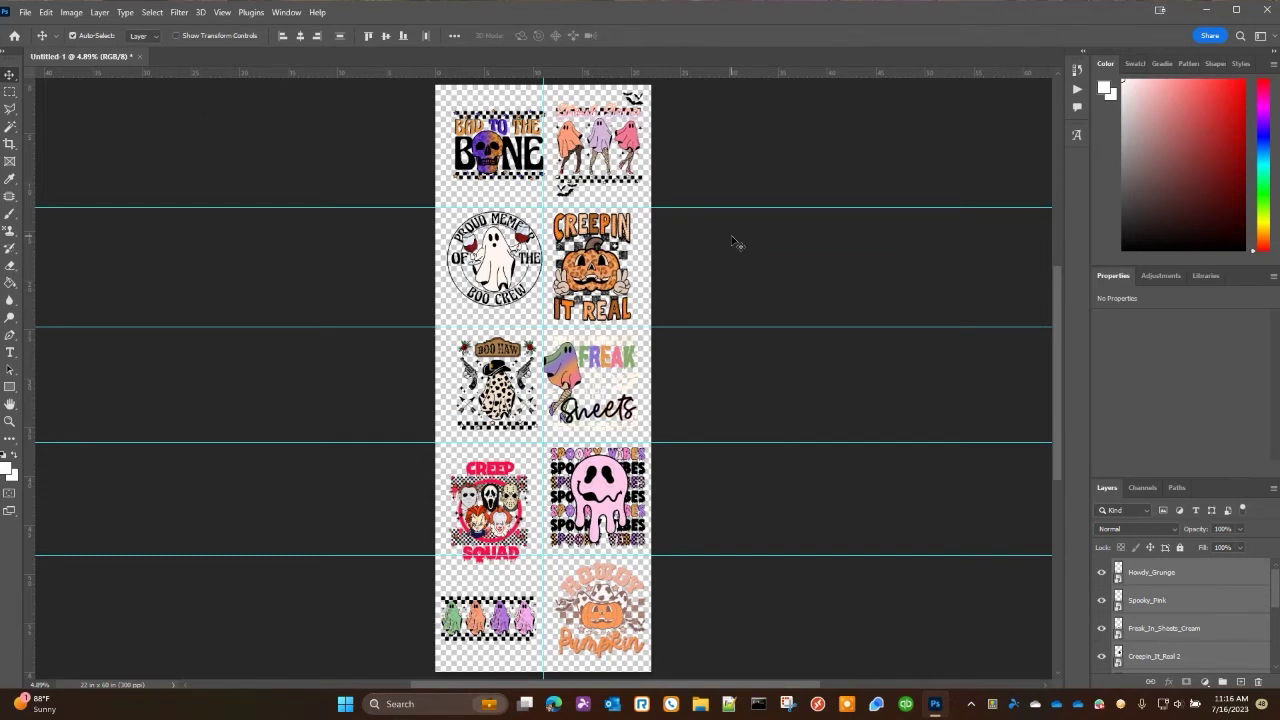
{"action": "left_click", "coordinate": [735, 242]}
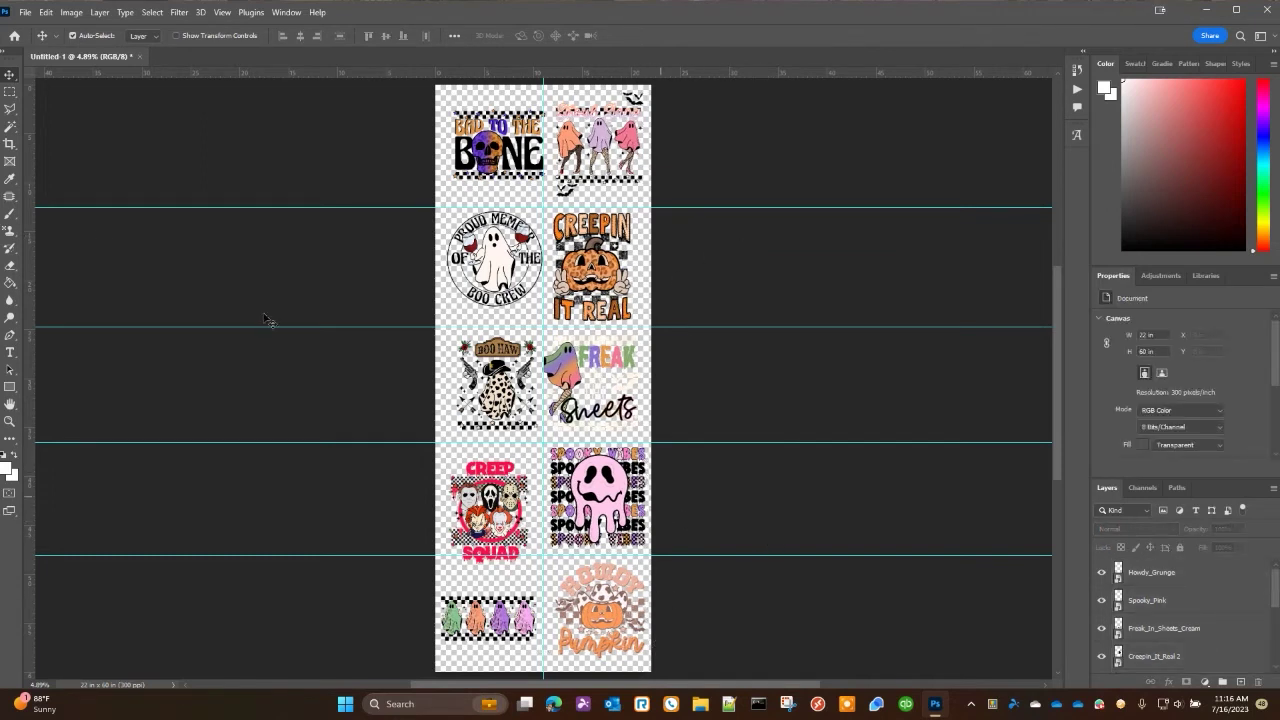
{"action": "left_click", "coordinate": [25, 13]}
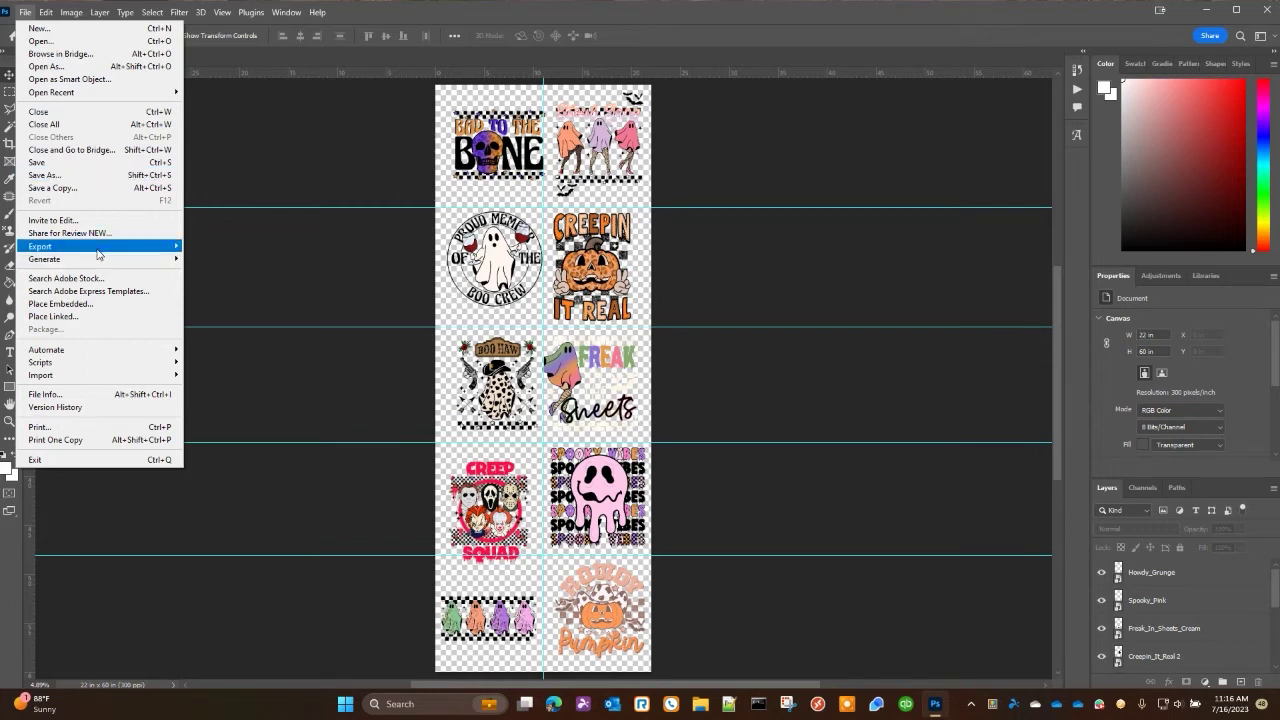
{"action": "mouse_move", "coordinate": [102, 250]}
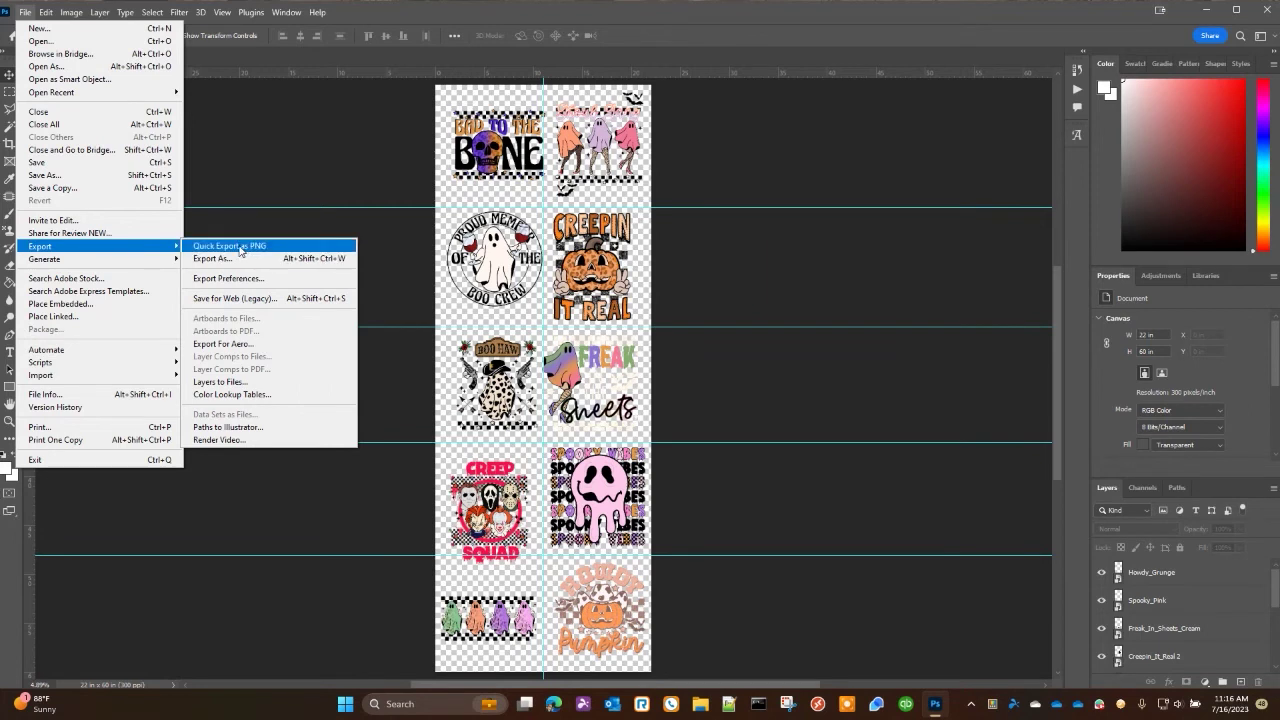
{"action": "left_click", "coordinate": [79, 195]}
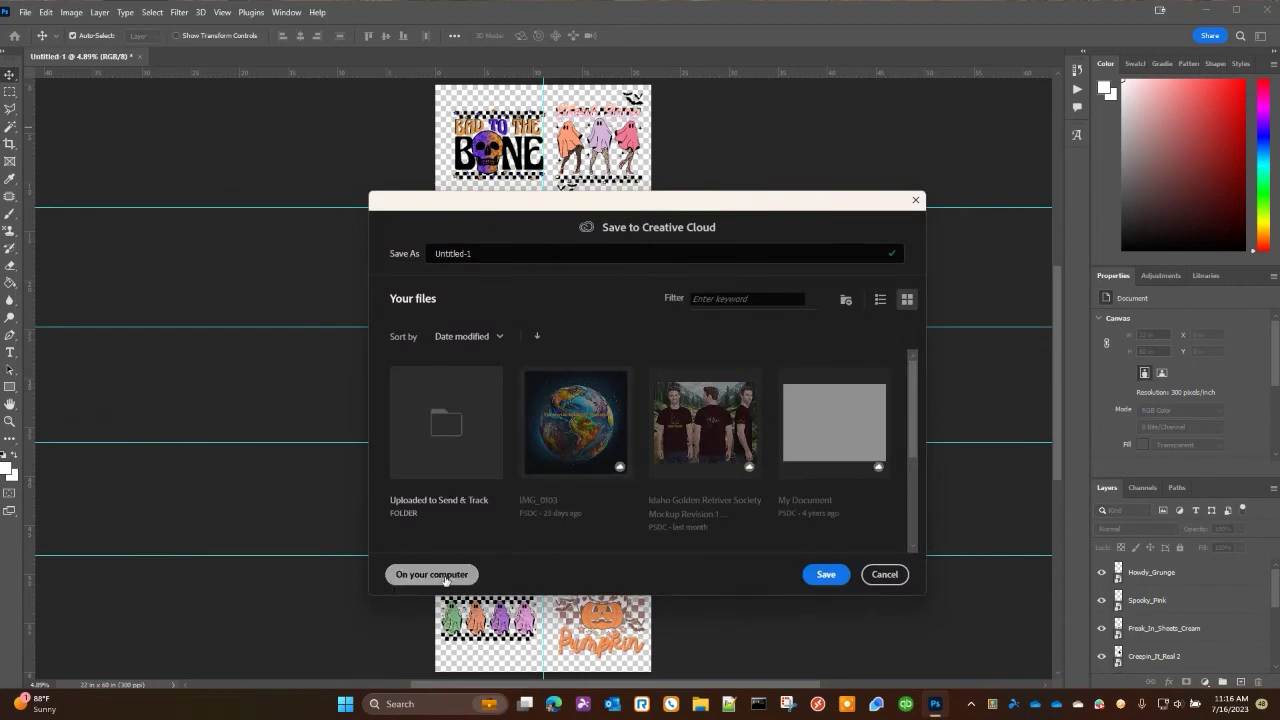
{"action": "left_click", "coordinate": [445, 578]}
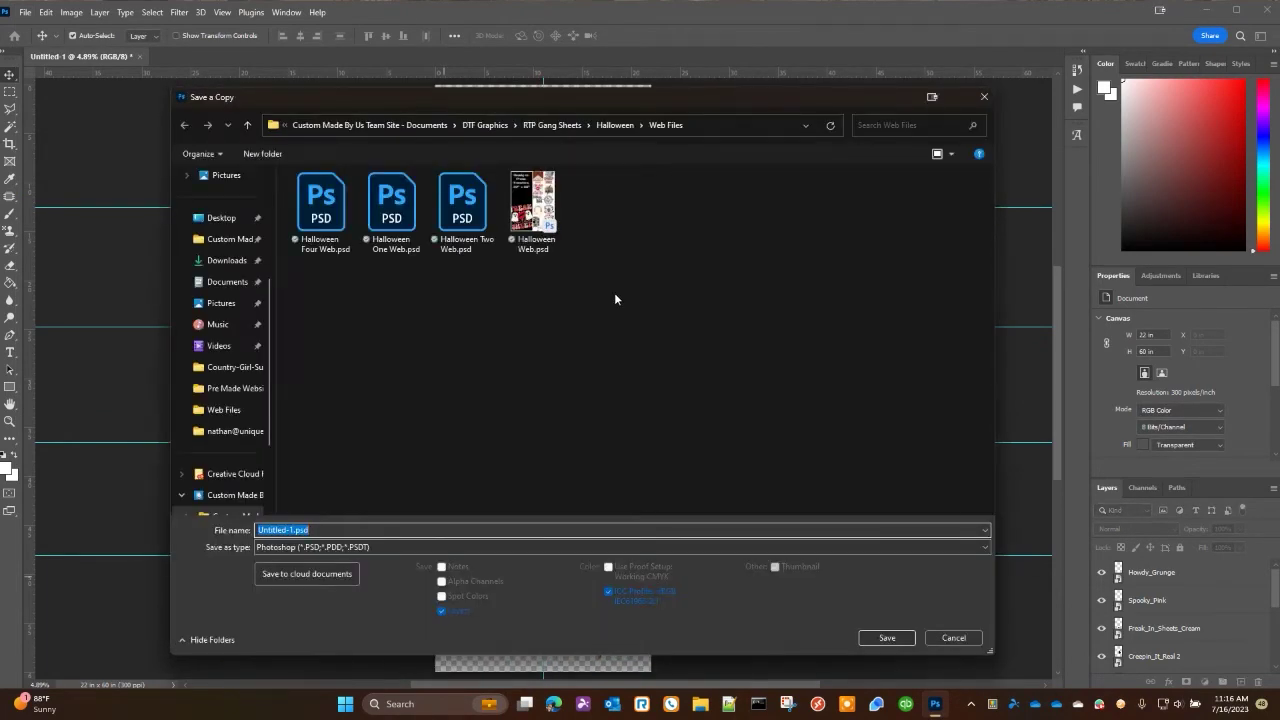
{"action": "left_click", "coordinate": [325, 546]}
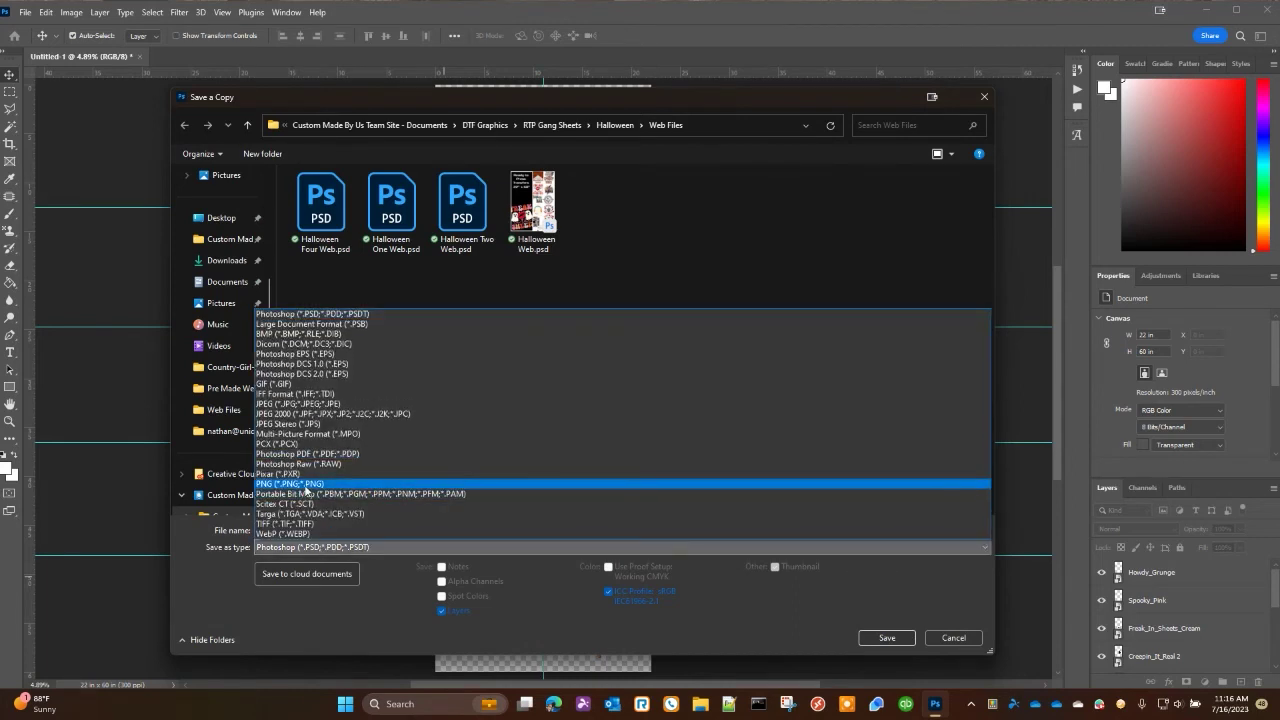
{"action": "left_click", "coordinate": [798, 621]}
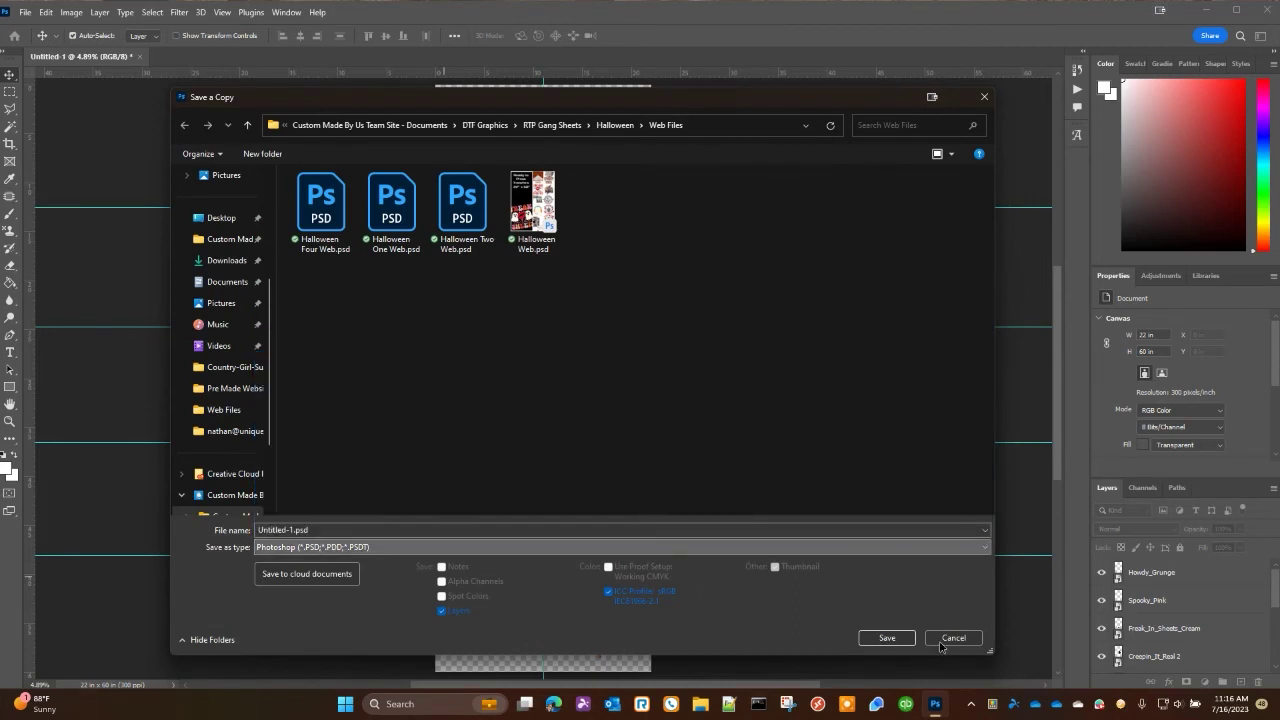
{"action": "left_click", "coordinate": [943, 637]}
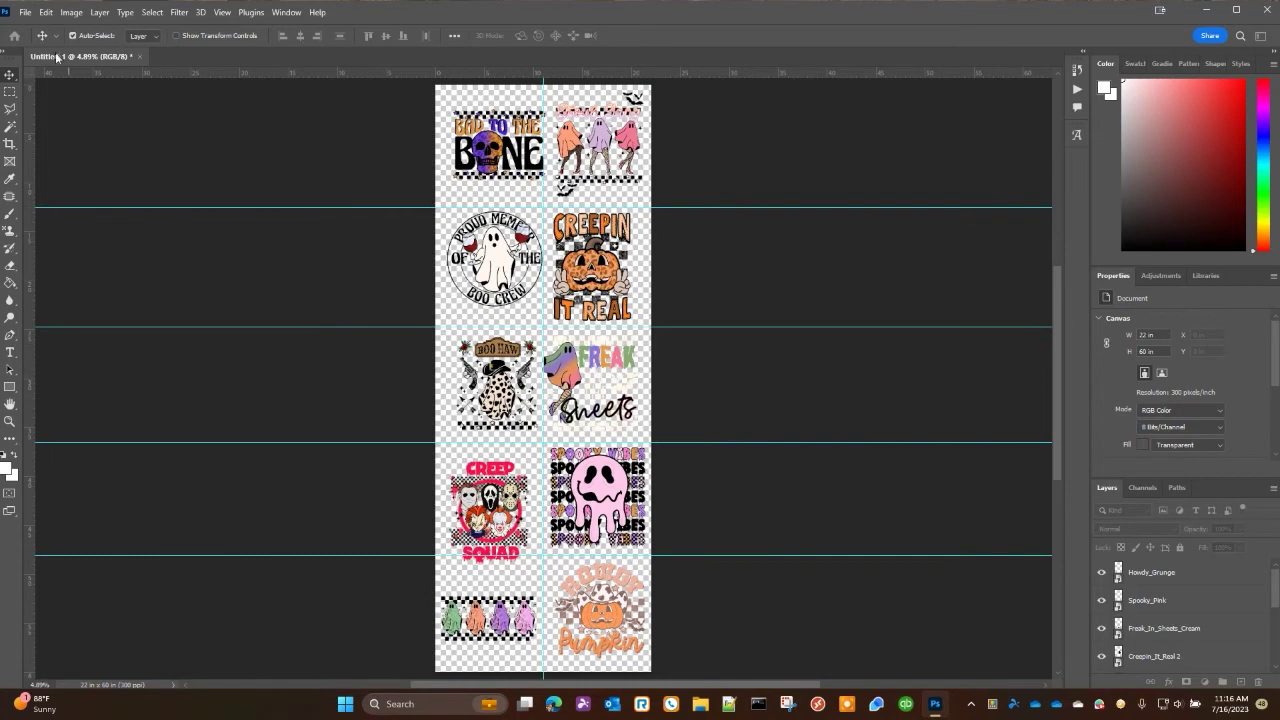
{"action": "left_click", "coordinate": [26, 13]}
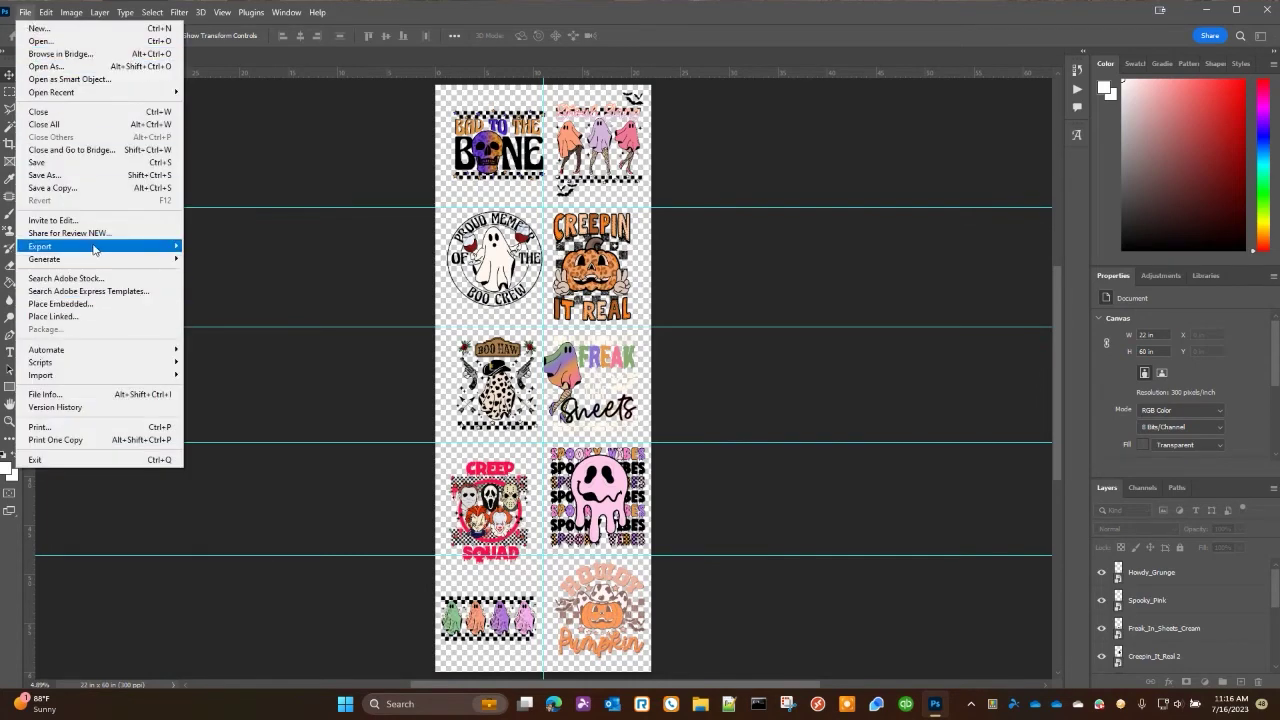
{"action": "left_click", "coordinate": [218, 247]}
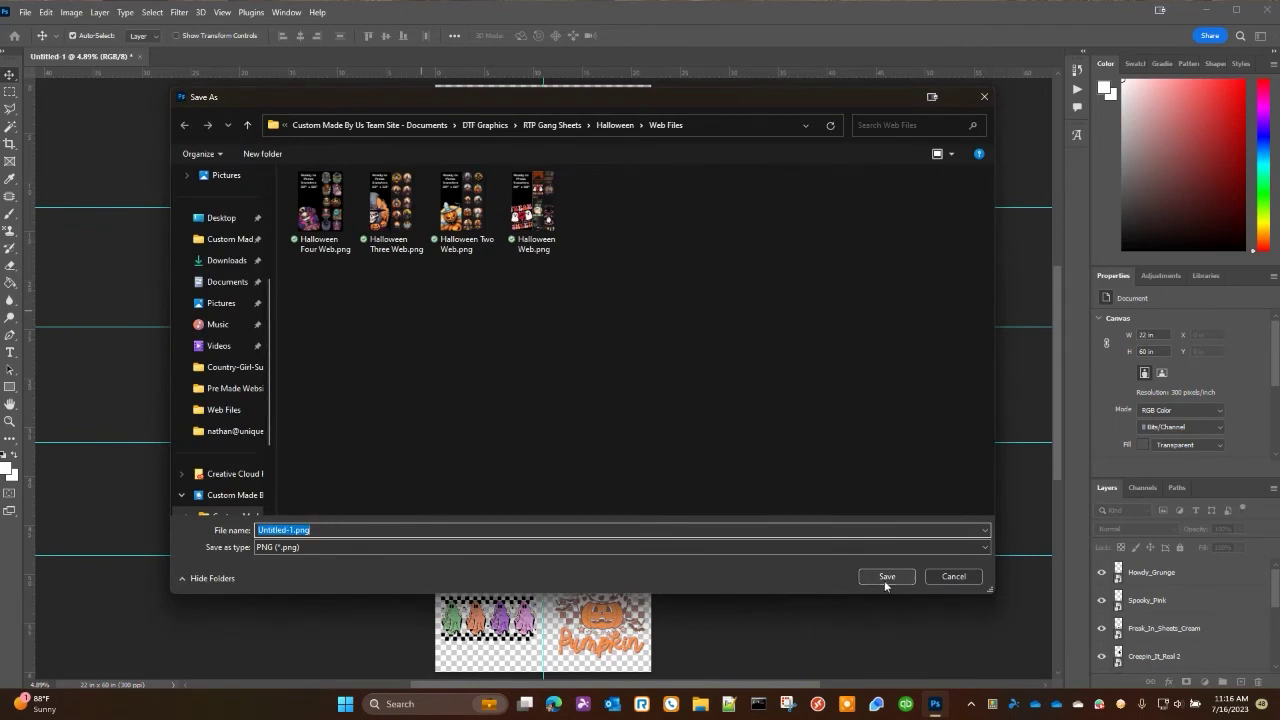
{"action": "left_click", "coordinate": [943, 577]}
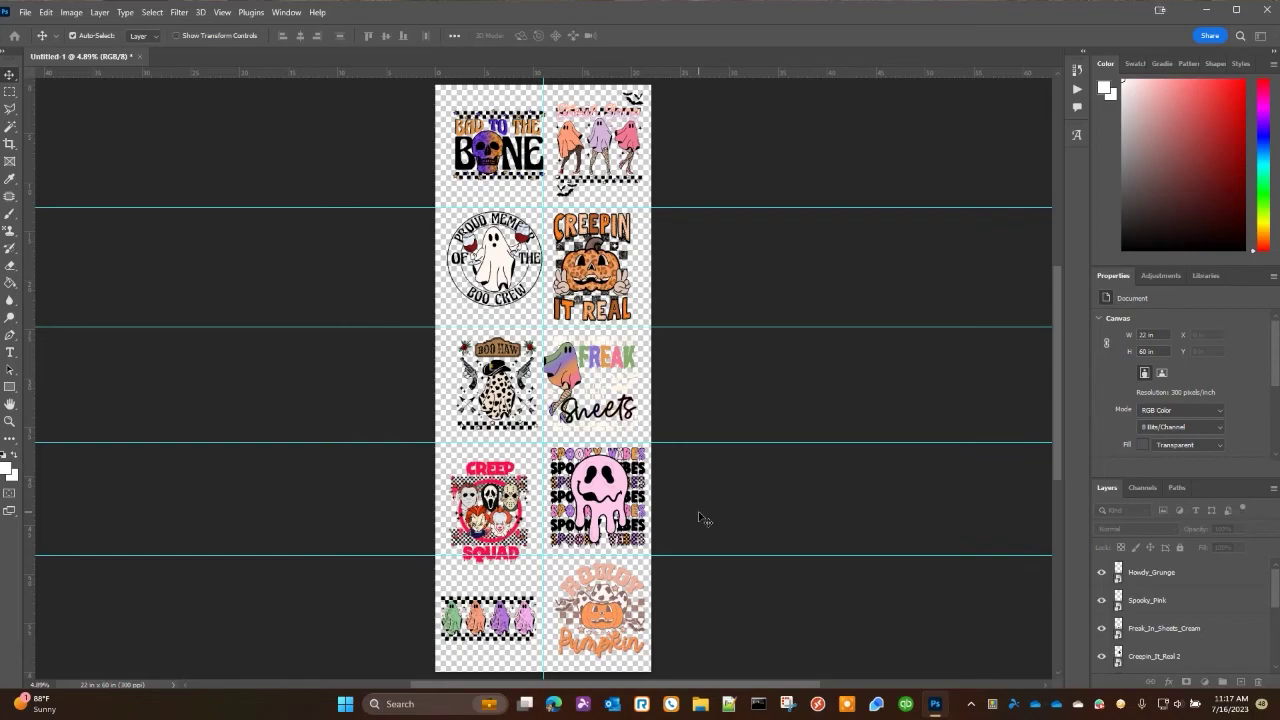
- Inspect the pumpkin, Boo Crew and neighbouring designs at different magnifications for print detail and transparency, and view the whole sheet
{"action": "scroll", "coordinate": [605, 285], "scroll_direction": "up", "scroll_amount": 5}
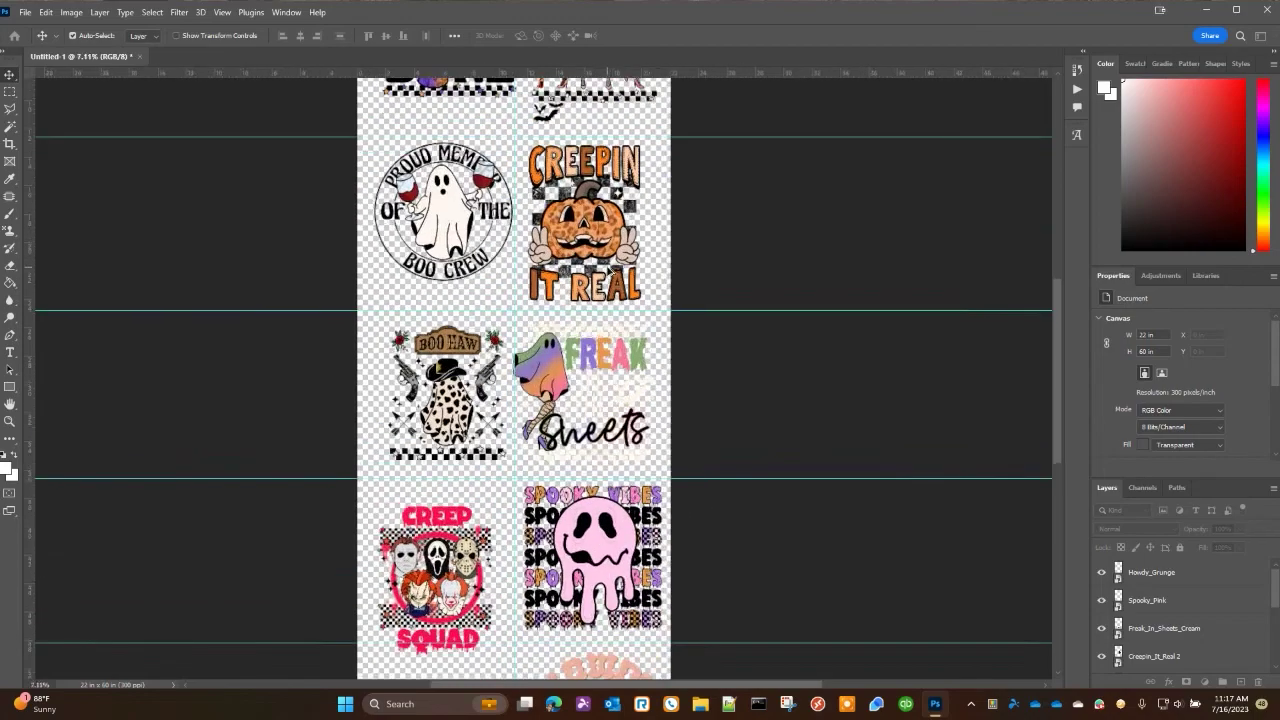
{"action": "scroll", "coordinate": [598, 218], "scroll_direction": "up", "scroll_amount": 4}
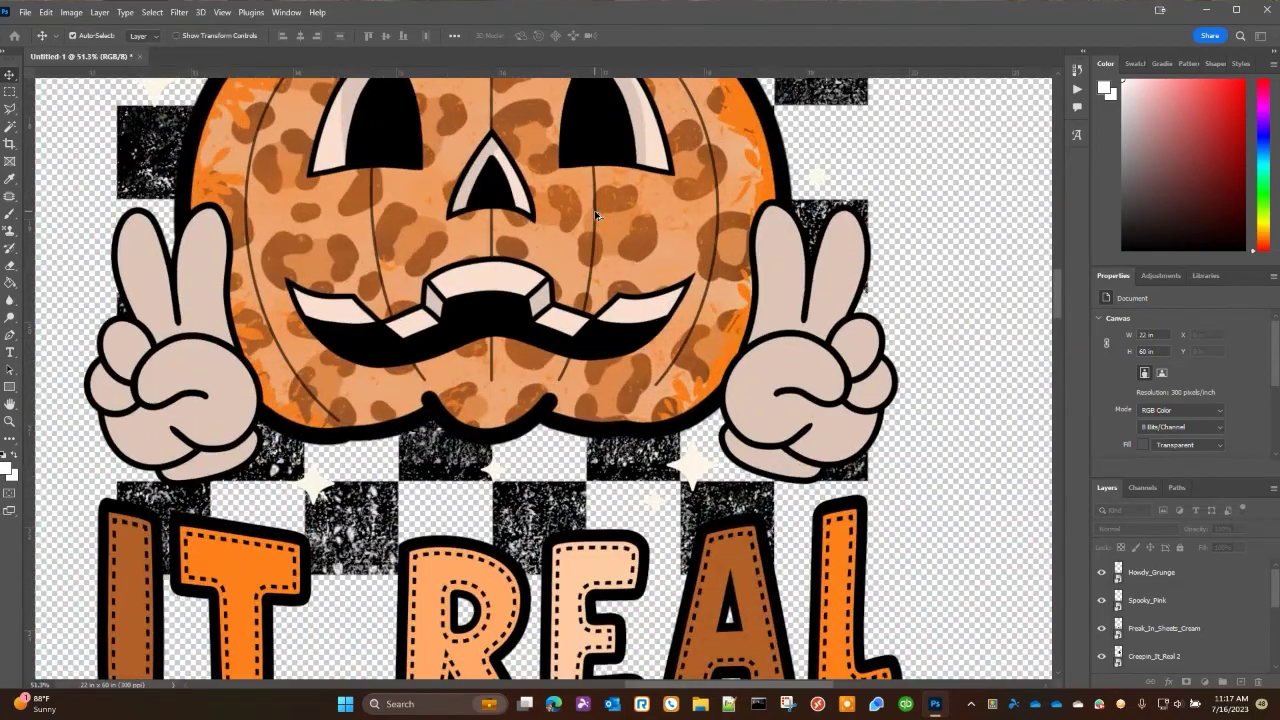
{"action": "scroll", "coordinate": [595, 215], "scroll_direction": "down", "scroll_amount": 5}
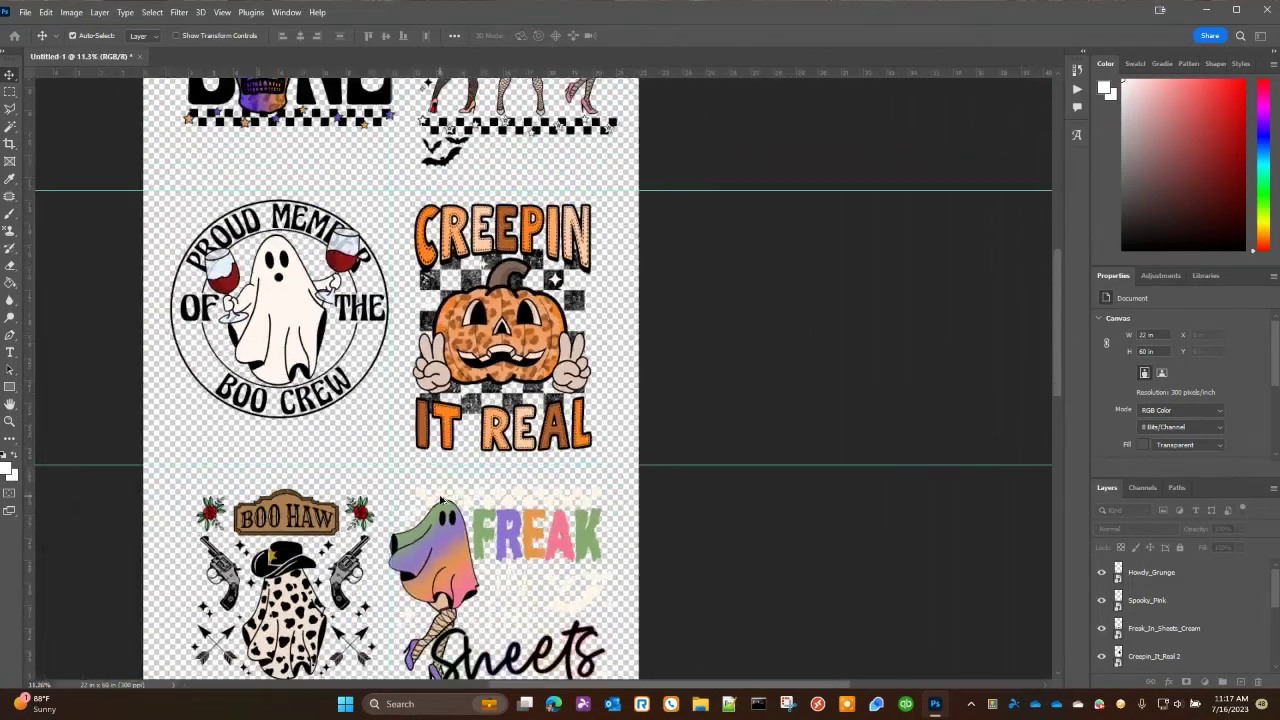
{"action": "scroll", "coordinate": [700, 423], "scroll_direction": "down", "scroll_amount": 3}
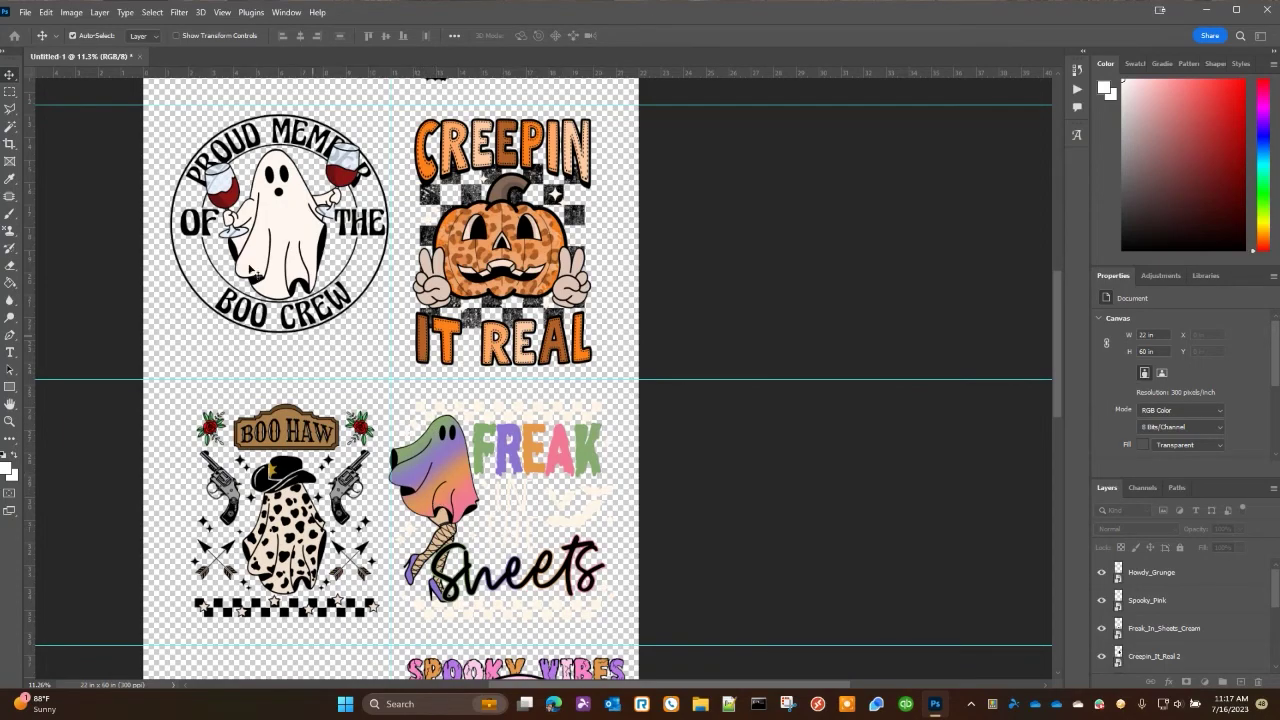
{"action": "scroll", "coordinate": [190, 150], "scroll_direction": "up", "scroll_amount": 1}
{"action": "scroll", "coordinate": [197, 172], "scroll_direction": "up", "scroll_amount": 5}
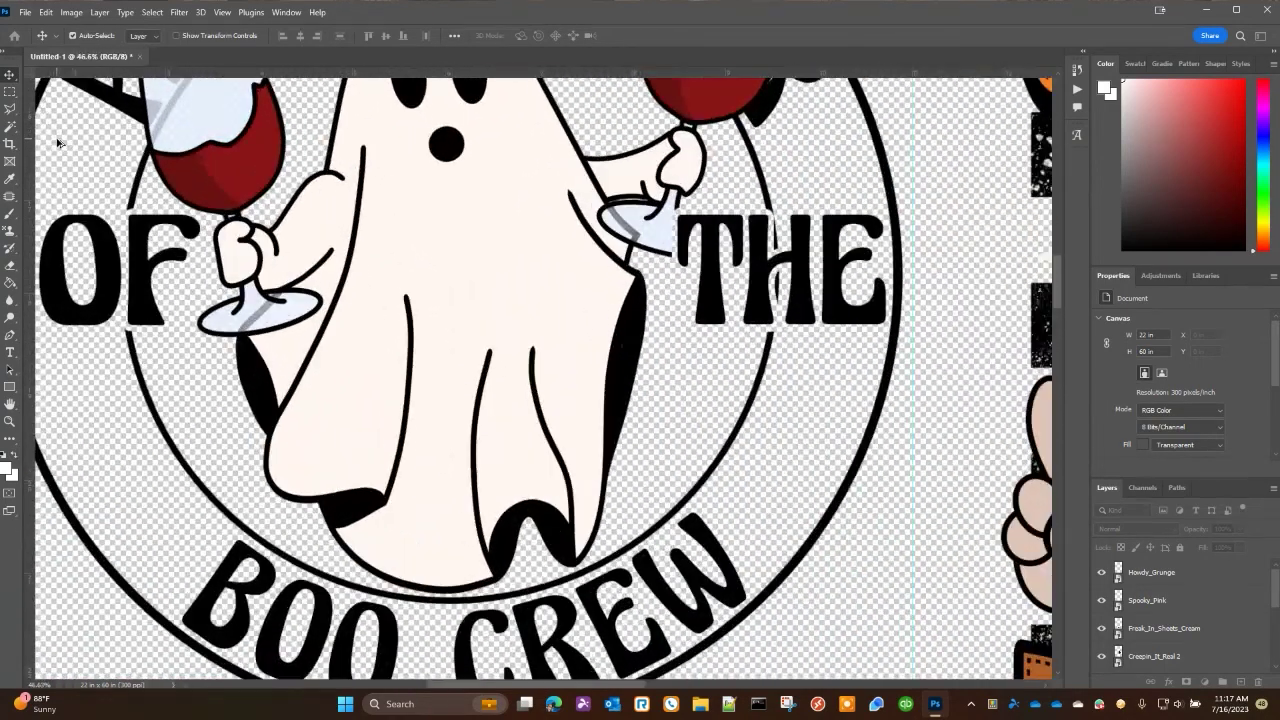
{"action": "scroll", "coordinate": [700, 290], "scroll_direction": "down", "scroll_amount": 4}
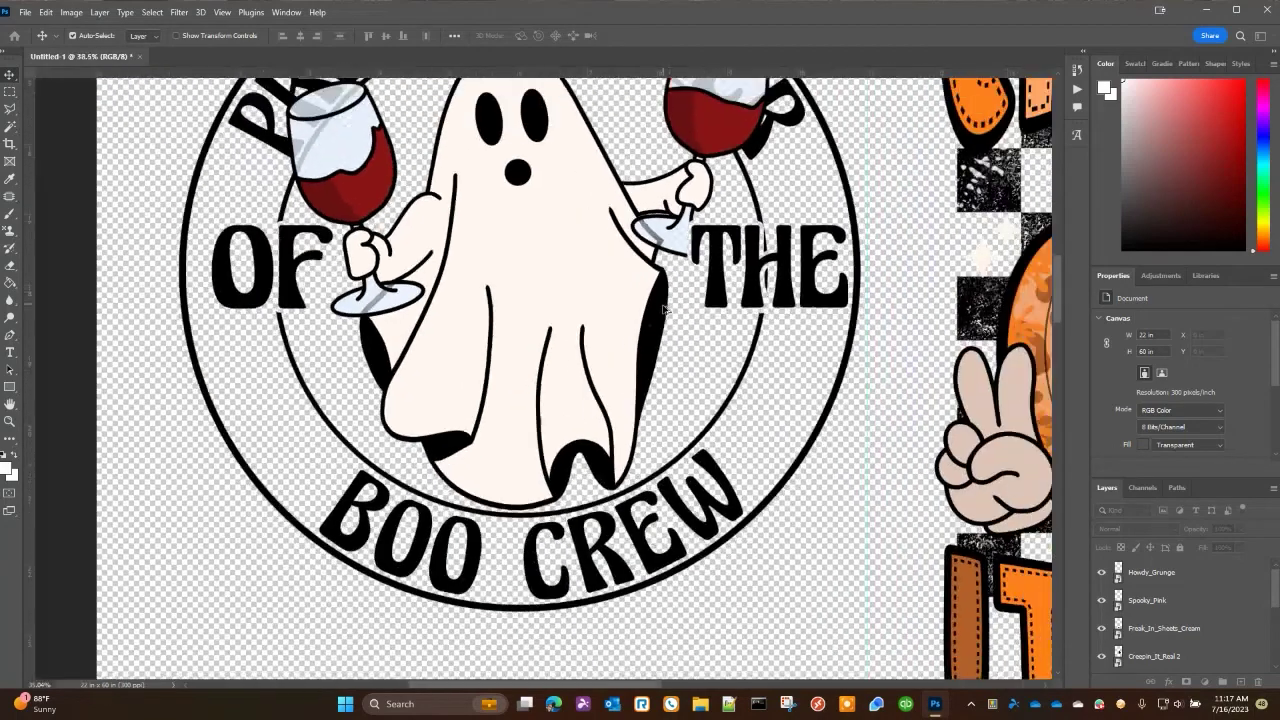
{"action": "scroll", "coordinate": [658, 297], "scroll_direction": "down", "scroll_amount": 1}
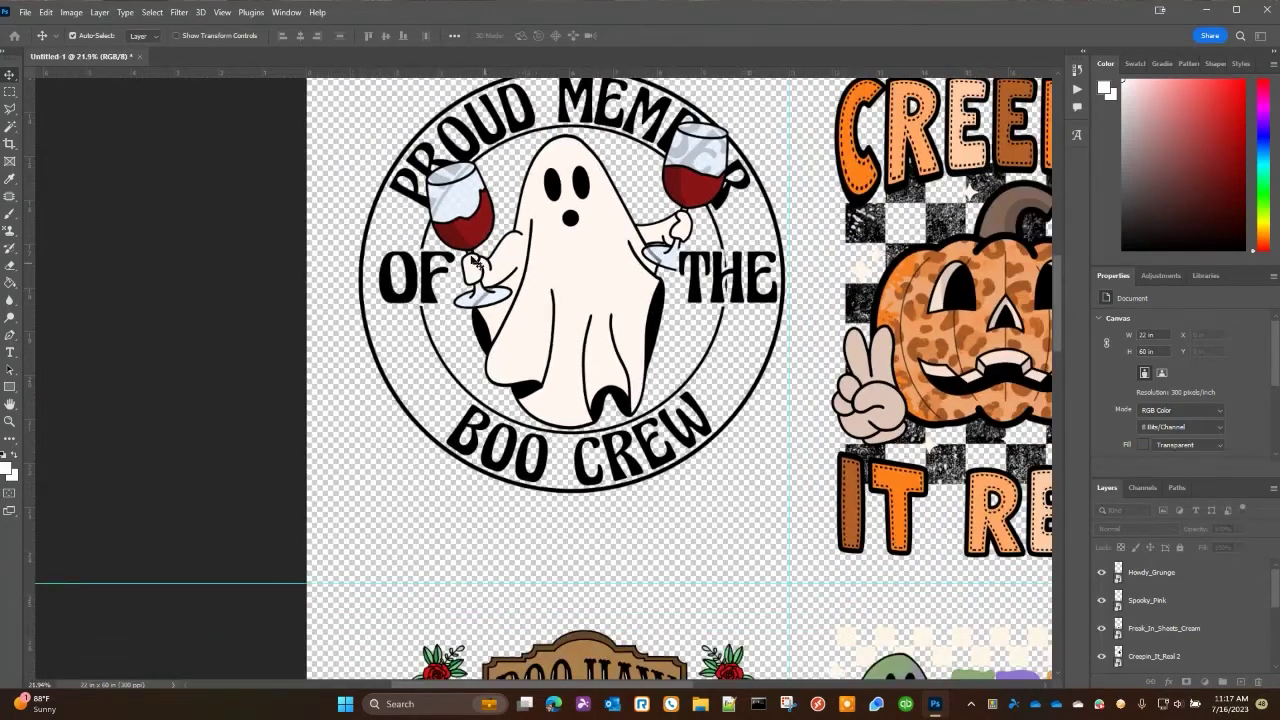
{"action": "scroll", "coordinate": [771, 420], "scroll_direction": "down", "scroll_amount": 8}
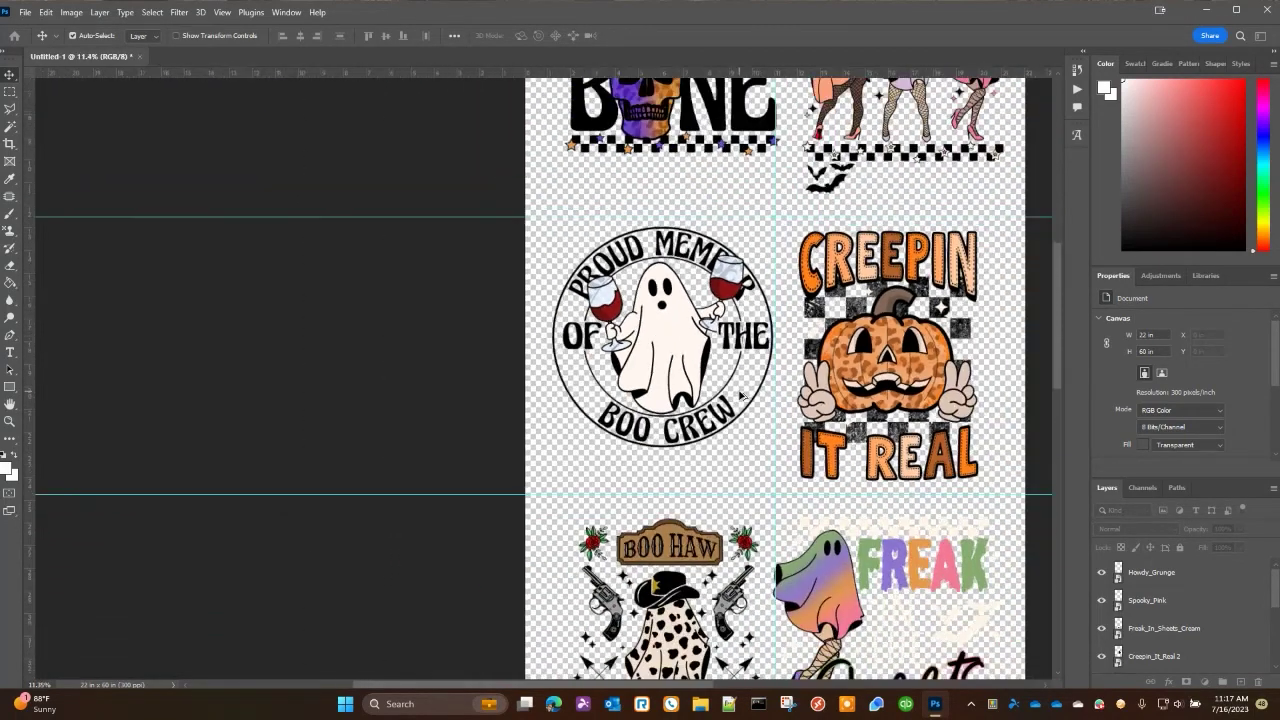
{"action": "left_click_drag", "start_coordinate": [645, 686], "coordinate": [690, 690]}
{"action": "scroll", "coordinate": [1033, 228], "scroll_direction": "up", "scroll_amount": 5}
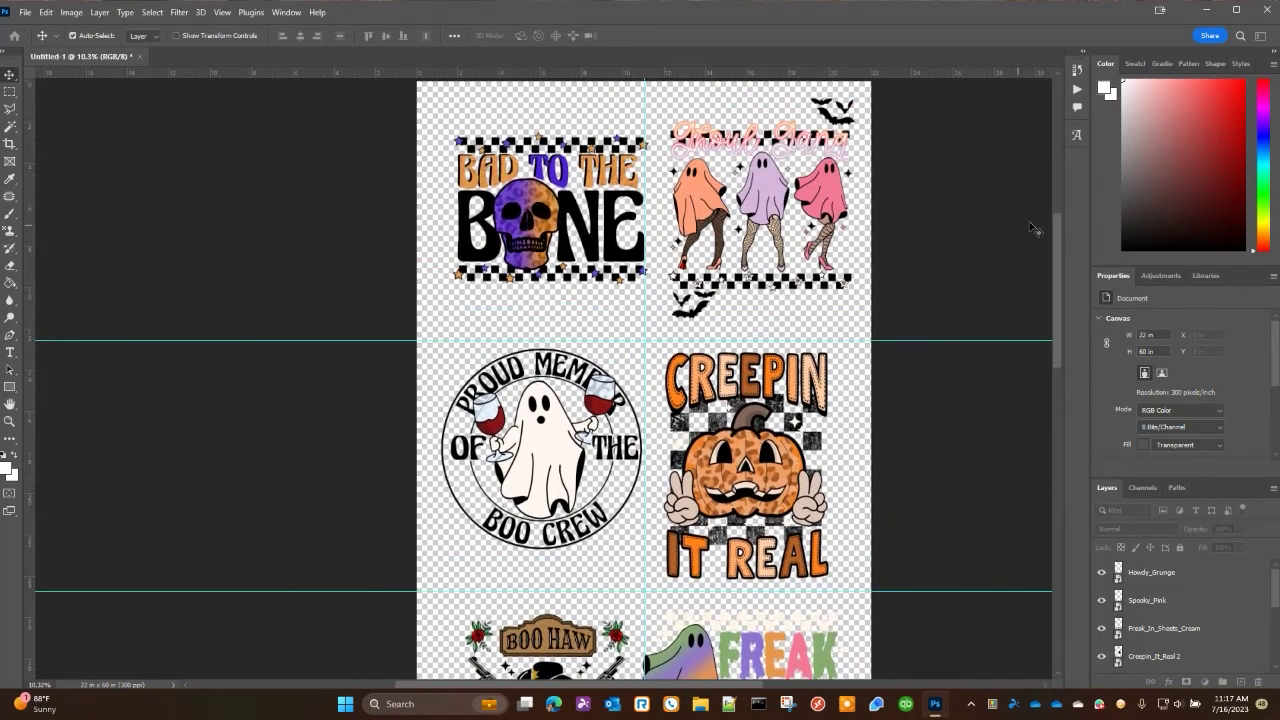
{"action": "scroll", "coordinate": [1055, 260], "scroll_direction": "up", "scroll_amount": 5}
{"action": "scroll", "coordinate": [1056, 237], "scroll_direction": "down", "scroll_amount": 5}
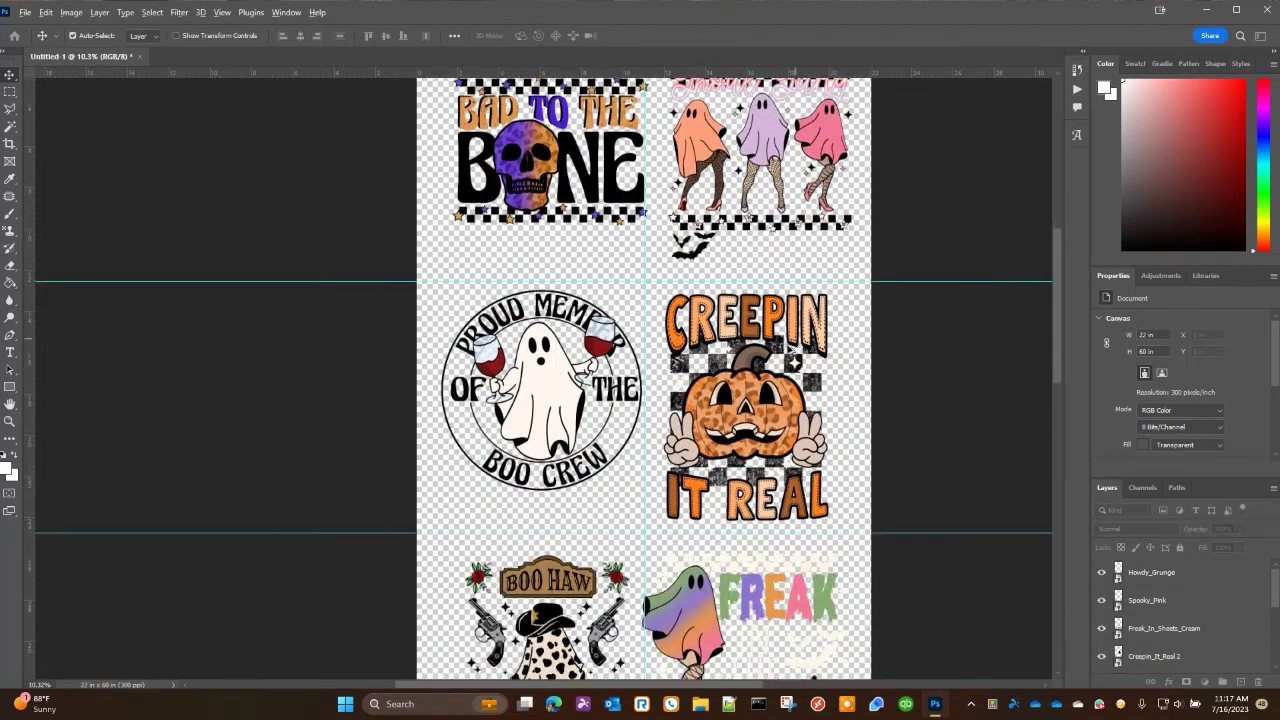
{"action": "scroll", "coordinate": [1056, 237], "scroll_direction": "down", "scroll_amount": 2}
{"action": "scroll", "coordinate": [786, 357], "scroll_direction": "down", "scroll_amount": 2}
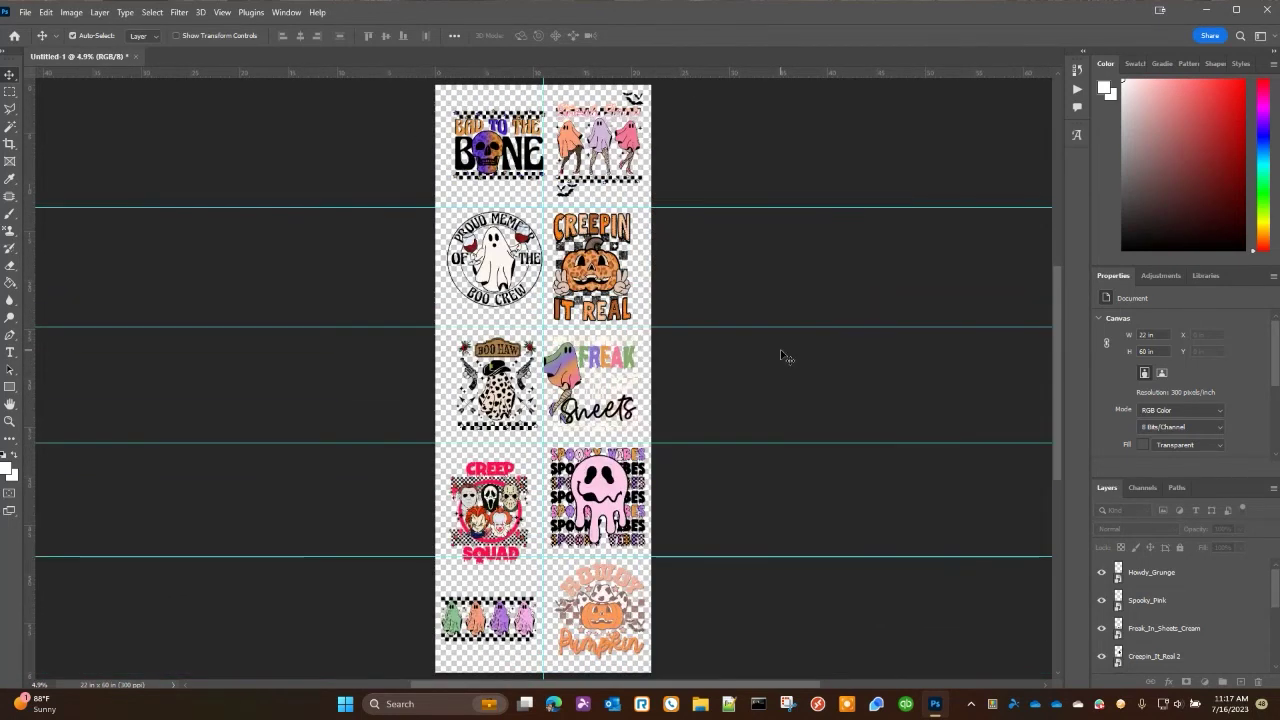